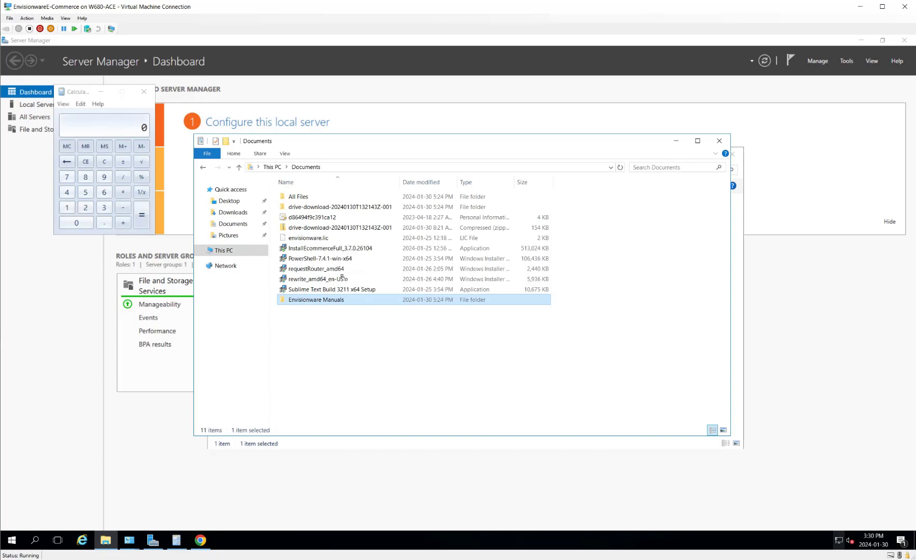
# Step: Open the Envisionware Manuals folder in Documents and select the eCommerce37_AdminManual file
pyautogui.click(316, 270)
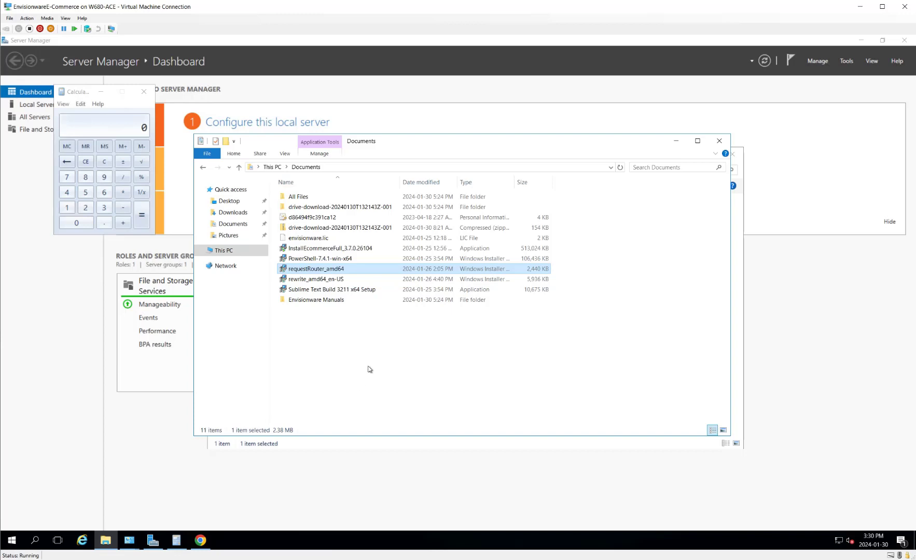
pyautogui.doubleClick(330, 301)
pyautogui.click(335, 199)
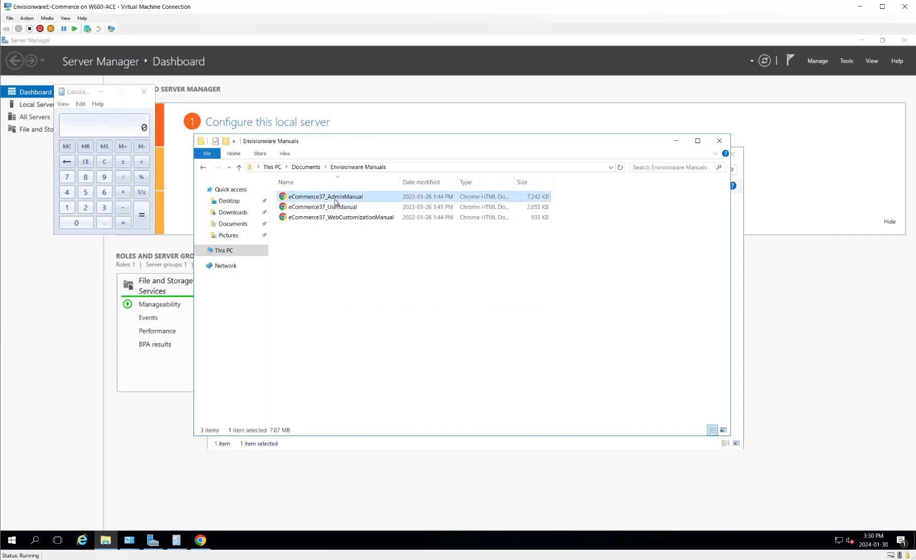
pyautogui.rightClick(335, 201)
pyautogui.press('Escape')
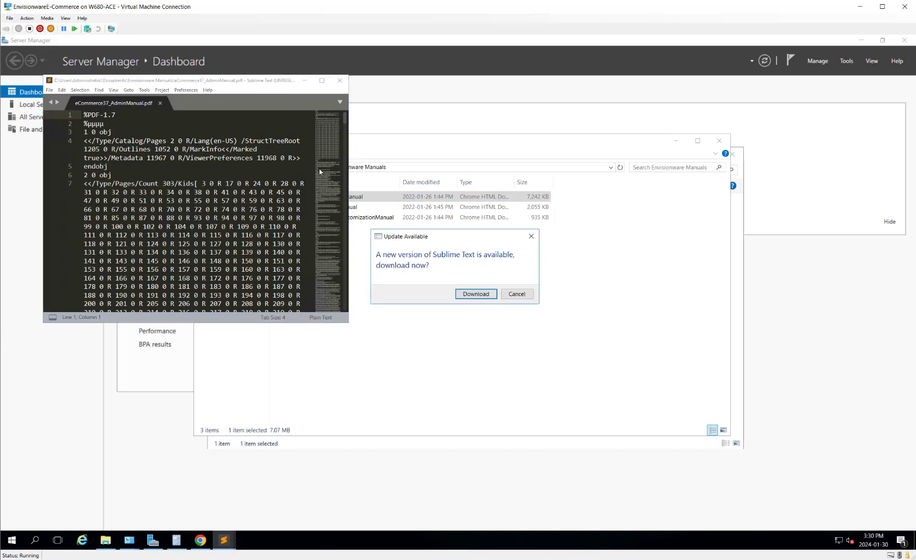
# Step: Dismiss Sublime's update prompt, close it, and open the manual in Chrome, maximized
pyautogui.click(518, 294)
pyautogui.click(340, 81)
pyautogui.doubleClick(375, 197)
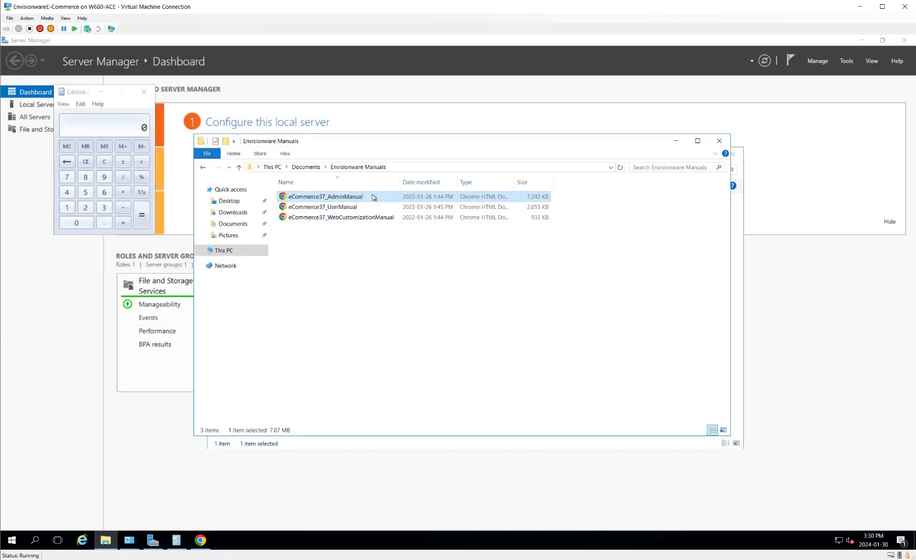
pyautogui.click(421, 49)
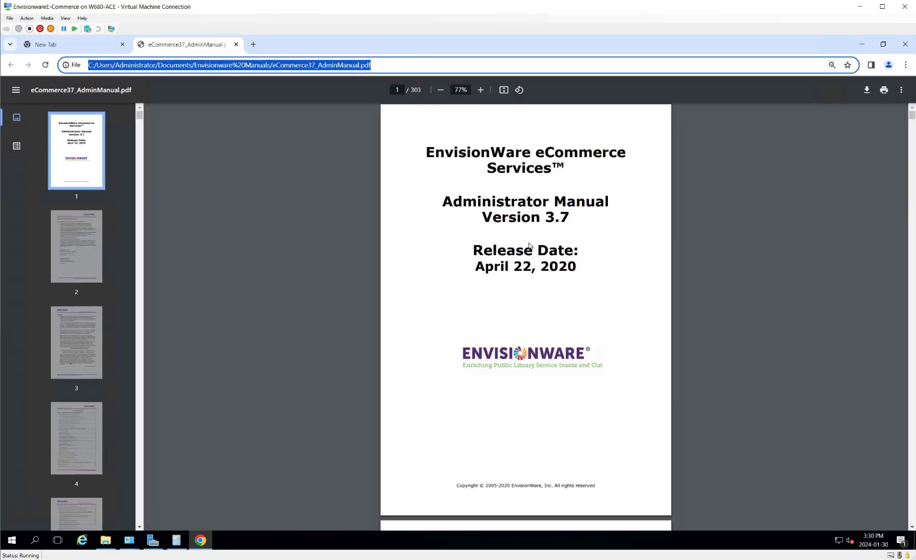
# Step: Zoom the manual to 110% and search 'iis7' to reach page 117's Install IIS 7 section
pyautogui.click(481, 91)
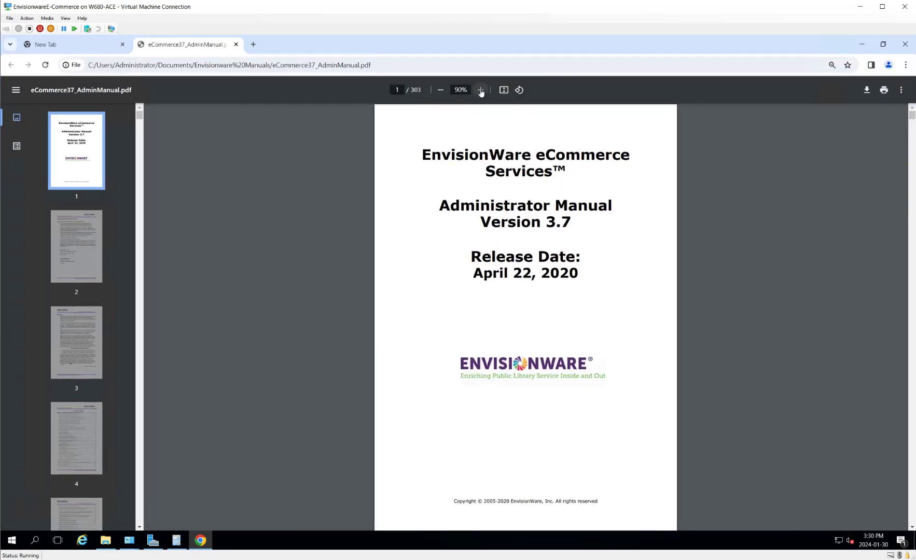
pyautogui.click(481, 91)
pyautogui.click(481, 91)
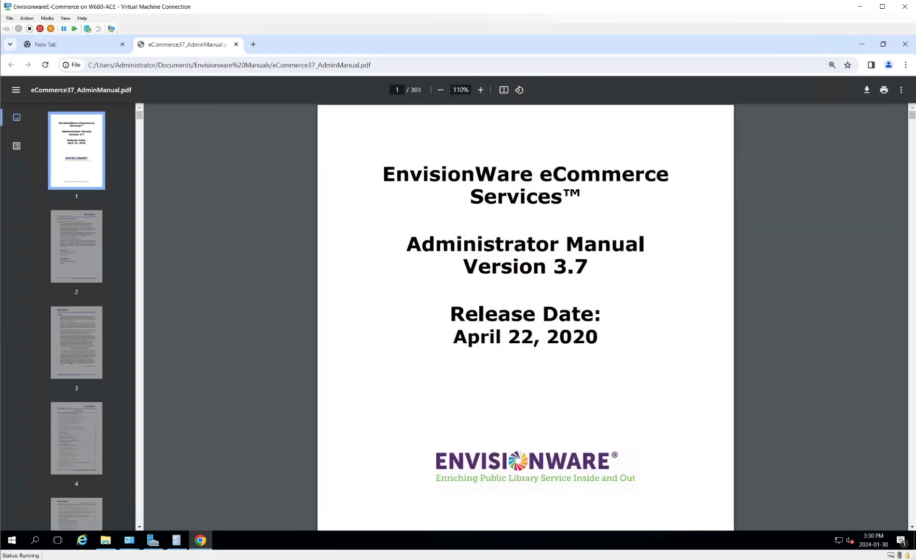
pyautogui.hotkey('ctrl', 'f')
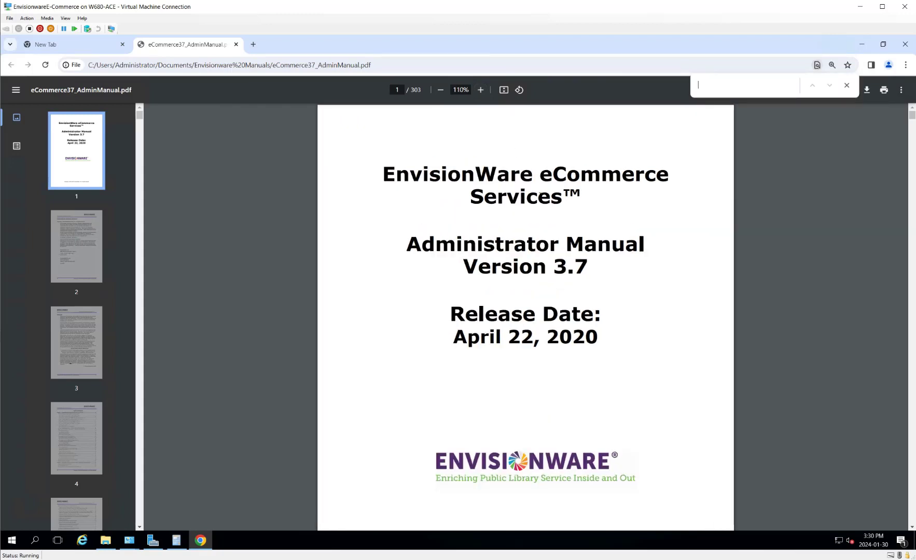
pyautogui.write('iis')
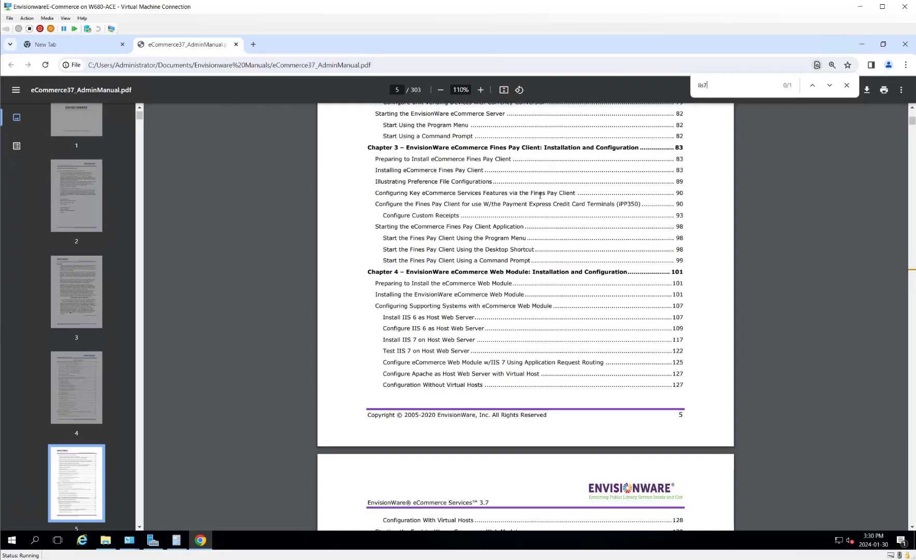
pyautogui.write('7')
pyautogui.scroll(-3, 569, 354)
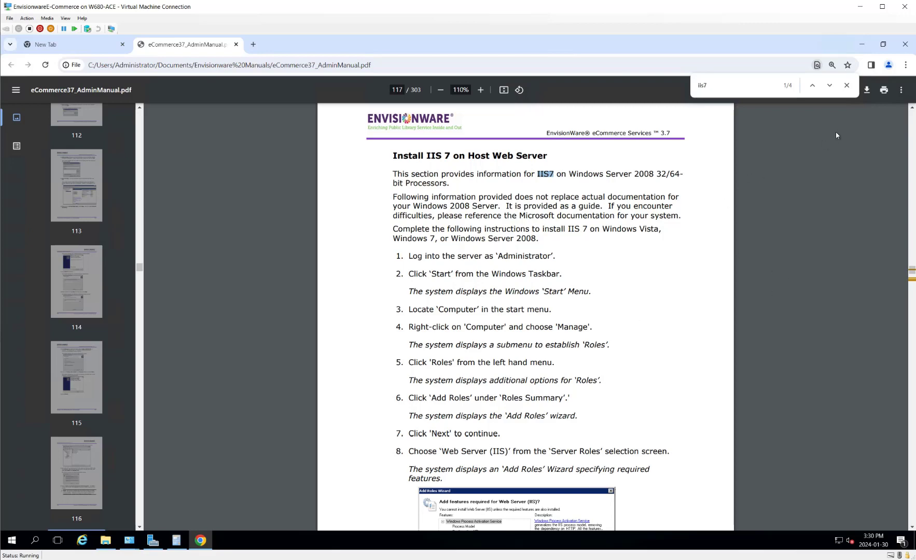
pyautogui.click(154, 542)
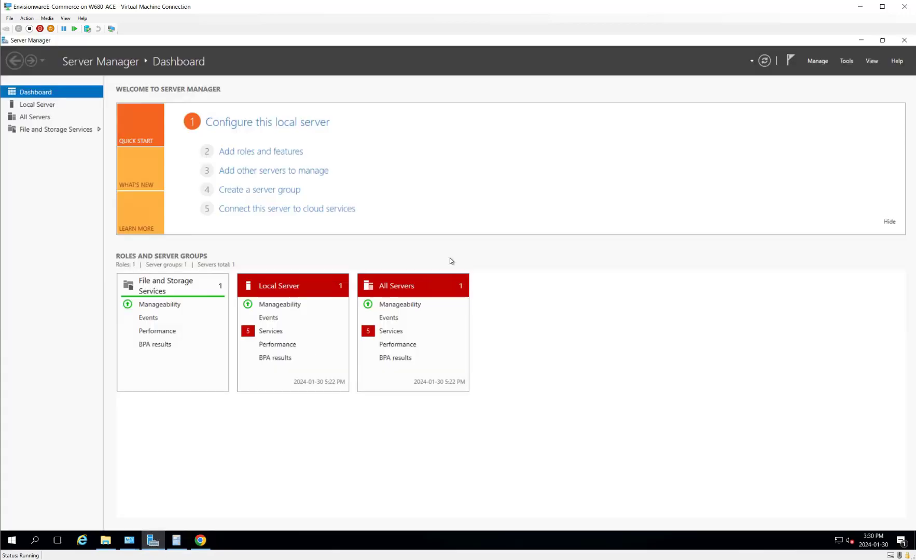
# Step: Start the Add Roles and Features wizard from Manage and advance to Server Roles
pyautogui.click(848, 62)
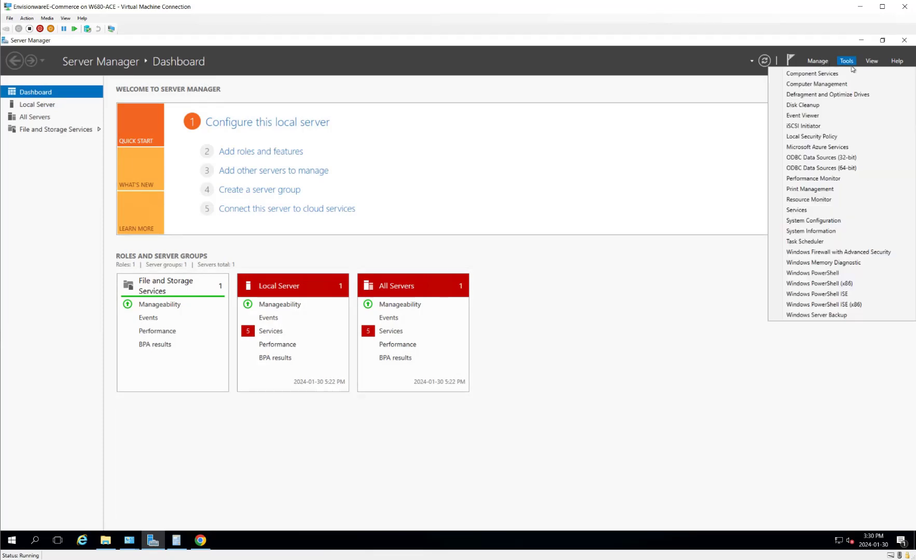
pyautogui.click(818, 63)
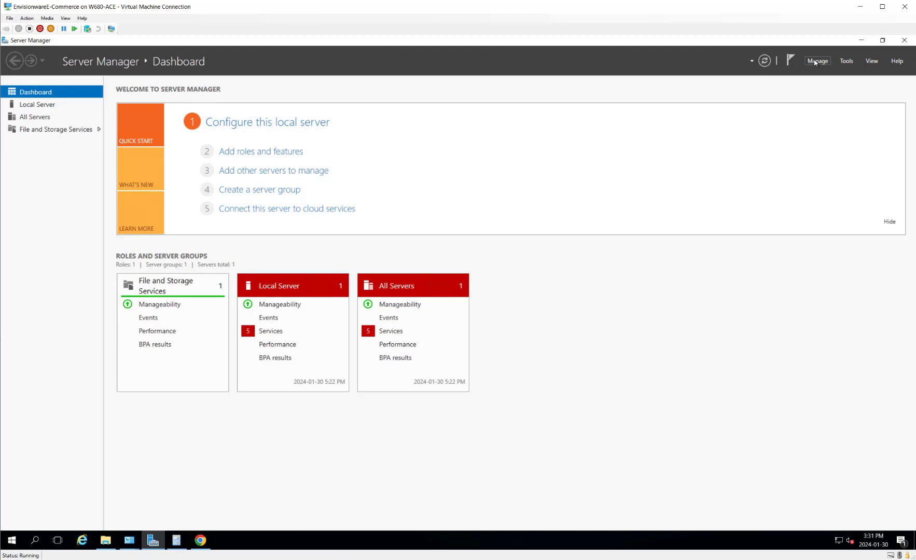
pyautogui.click(815, 62)
pyautogui.click(816, 74)
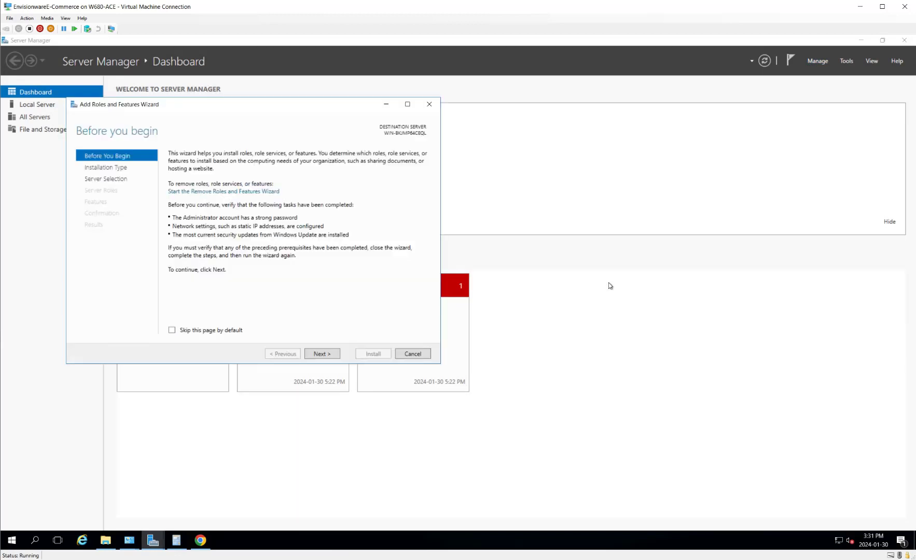
pyautogui.click(330, 356)
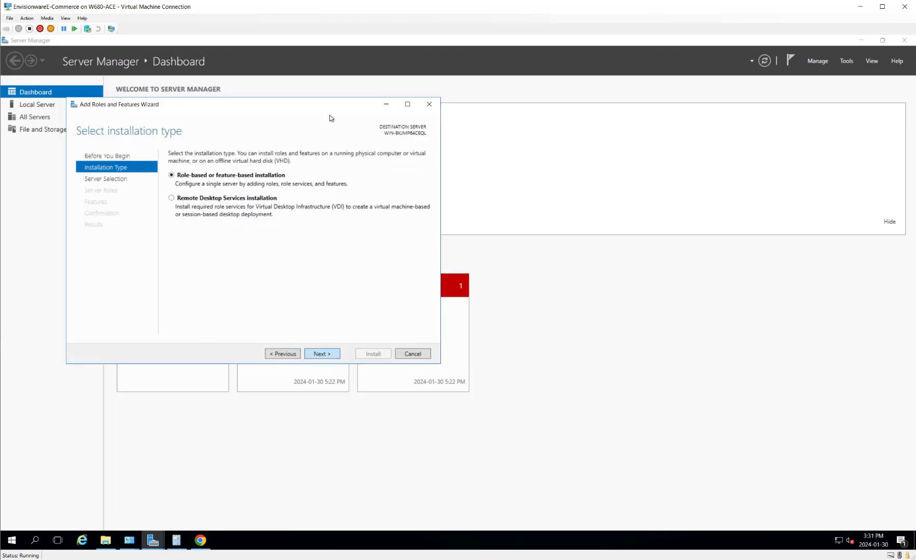
pyautogui.press('Return')
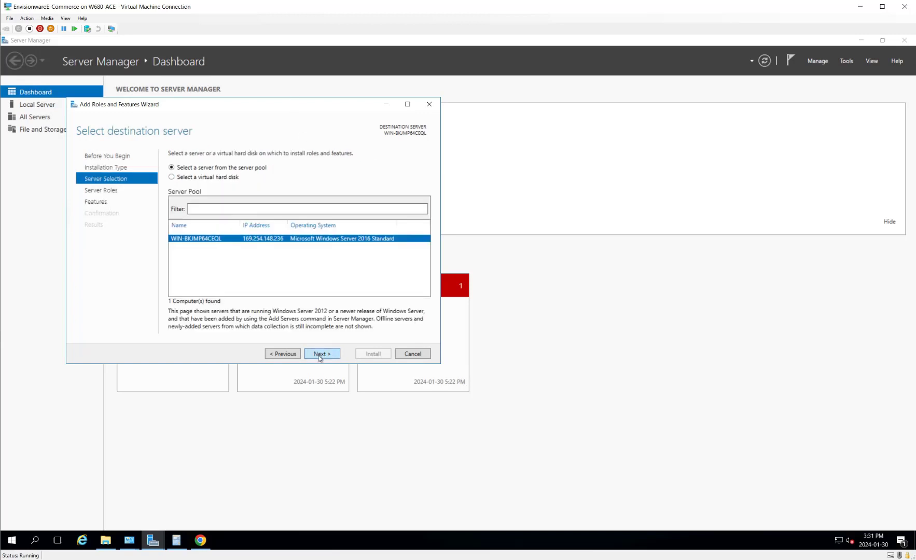
pyautogui.click(320, 356)
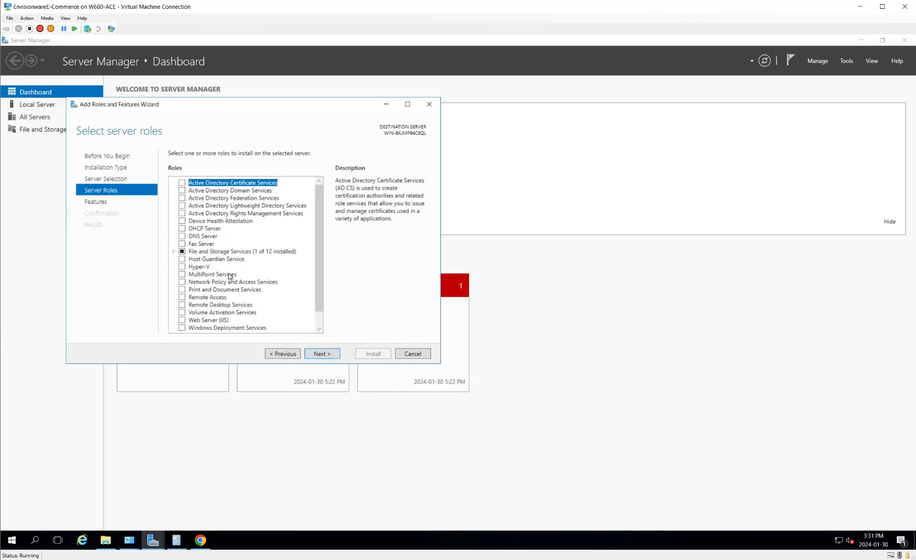
# Step: Tick Web Server (IIS), accept its required features, and continue to Select features
pyautogui.scroll(-1, 321, 297)
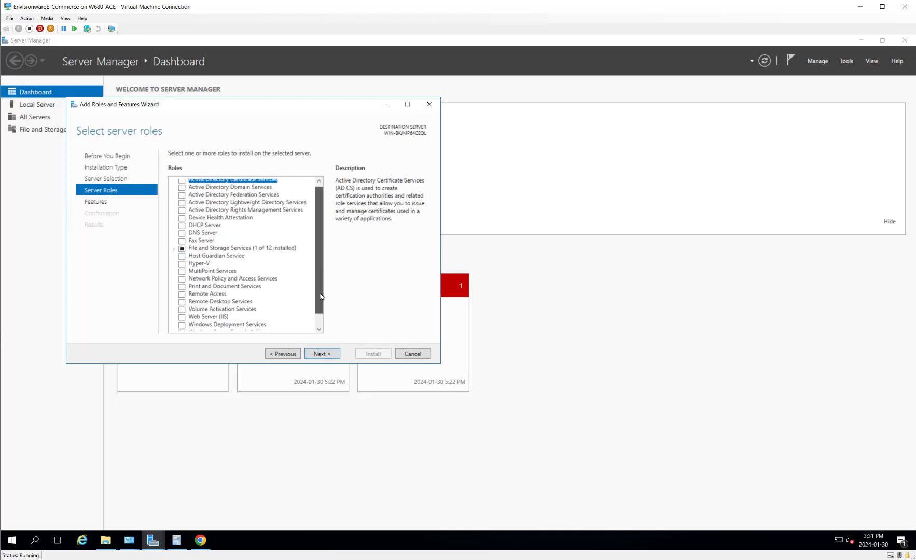
pyautogui.scroll(-1, 320, 296)
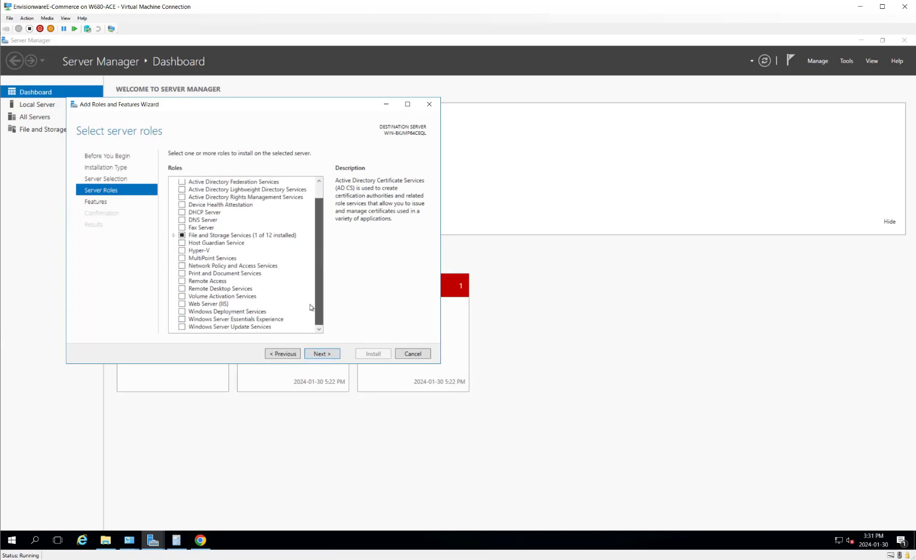
pyautogui.click(183, 304)
pyautogui.click(283, 312)
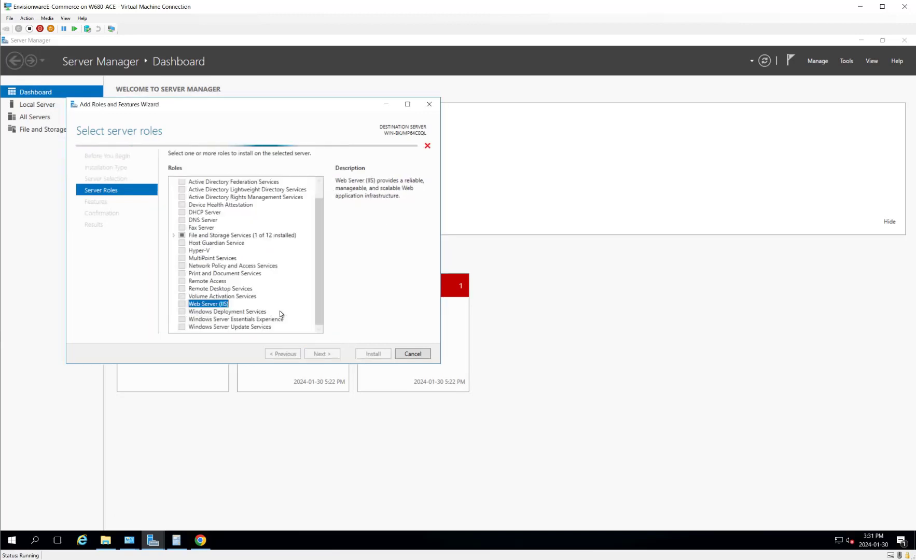
pyautogui.click(331, 354)
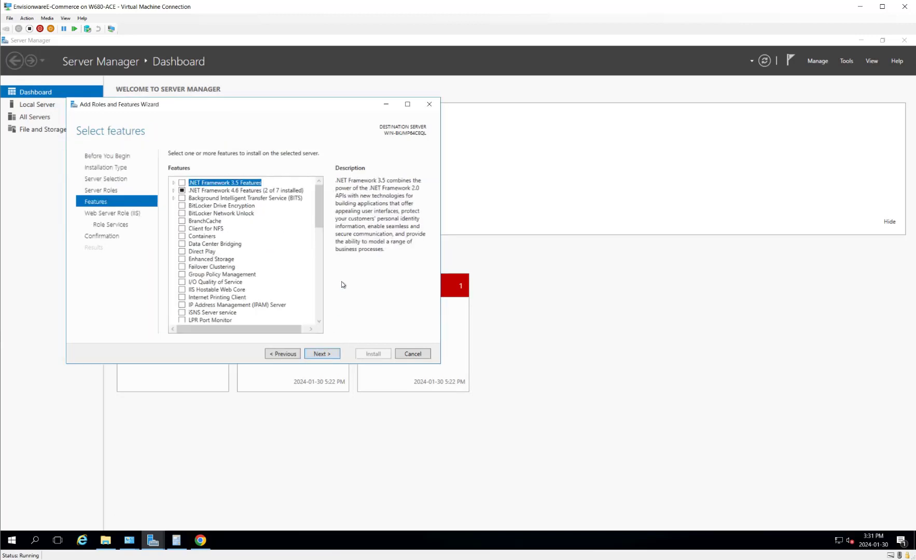
# Step: Tick IIS Hostable Web Core under Features and continue to the IIS role services page
pyautogui.moveTo(322, 196)
pyautogui.mouseDown()
pyautogui.moveTo(308, 305)
pyautogui.moveTo(326, 208)
pyautogui.mouseUp()
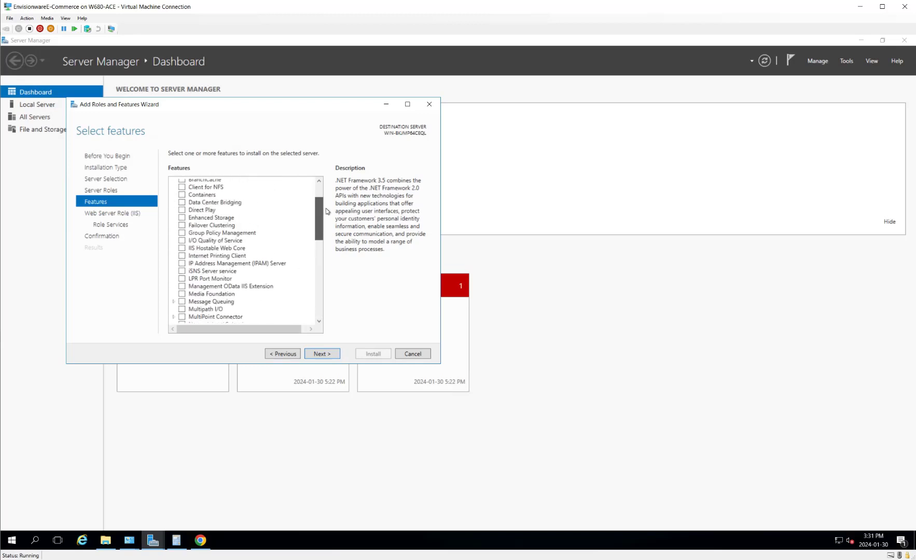
pyautogui.click(181, 248)
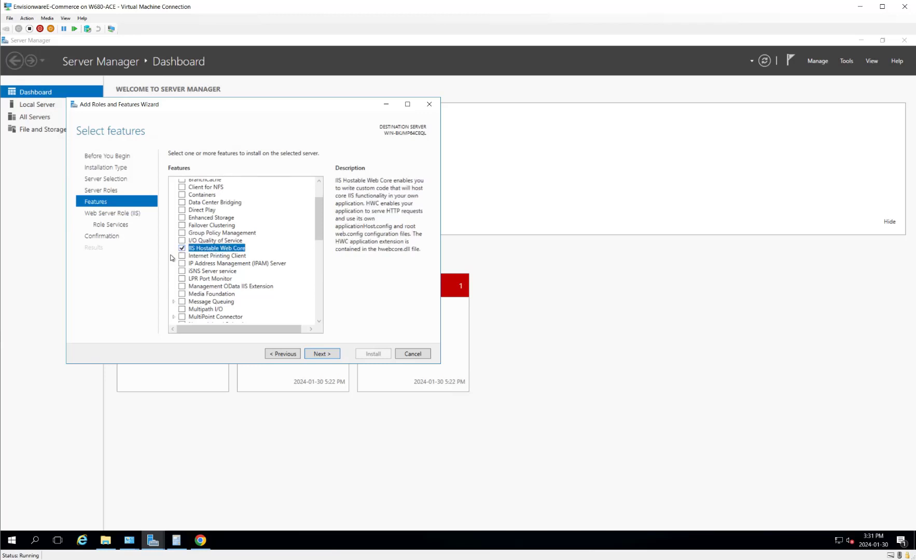
pyautogui.click(129, 215)
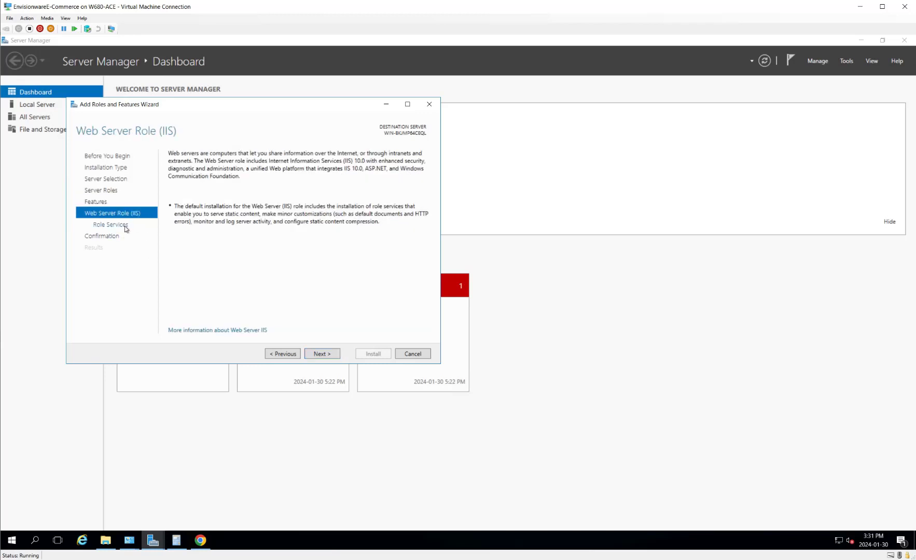
pyautogui.click(126, 226)
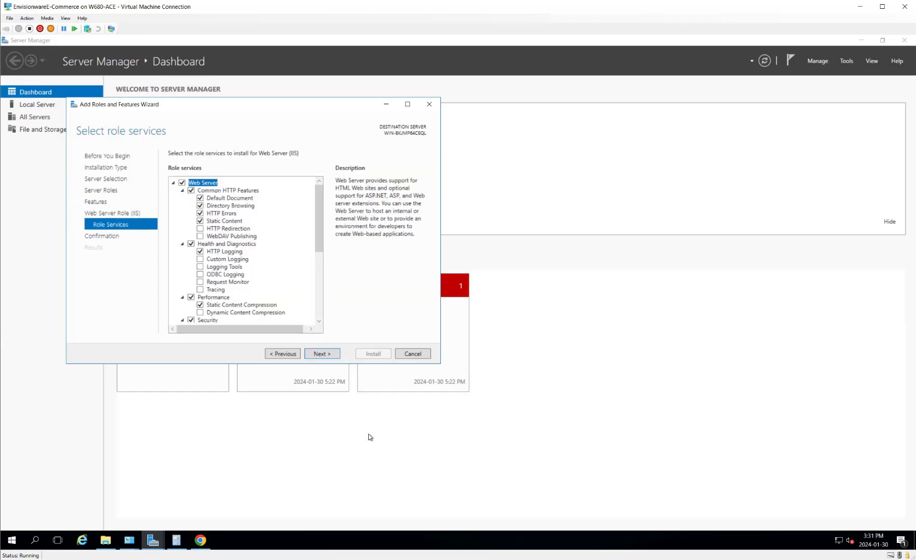
# Step: Scroll the Chrome manual to page 119's Role Services guidance and dock it on the right
pyautogui.click(203, 542)
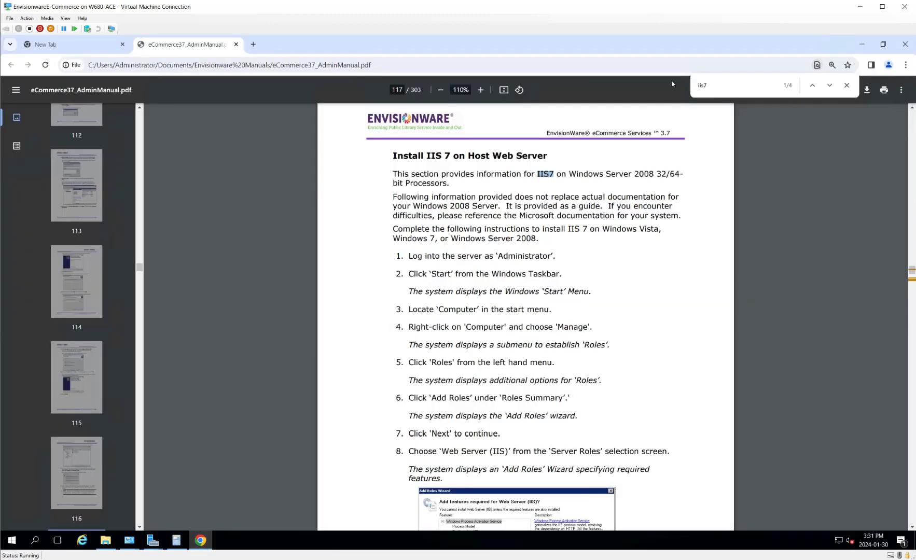
pyautogui.scroll(-10, 683, 220)
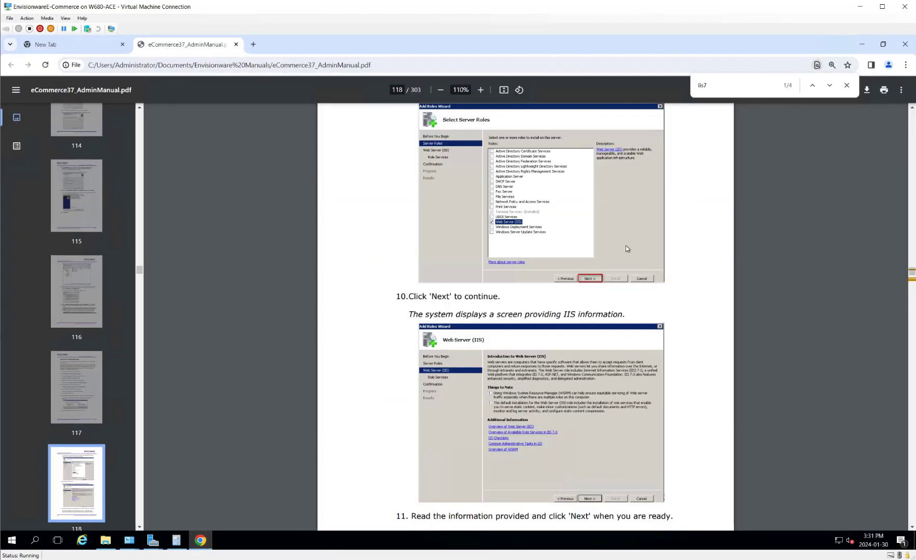
pyautogui.scroll(1, 623, 244)
pyautogui.scroll(-10, 618, 242)
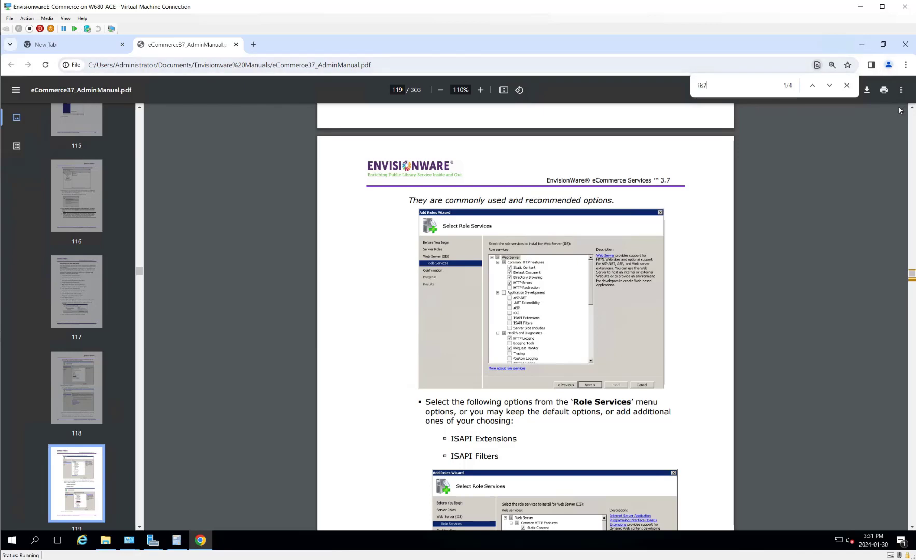
pyautogui.click(883, 44)
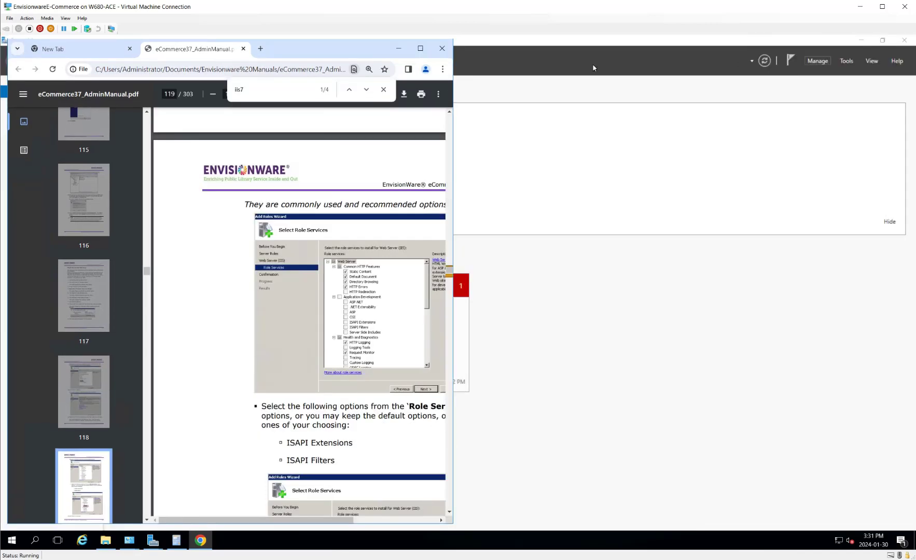
pyautogui.moveTo(318, 49); pyautogui.dragTo(790, 89)
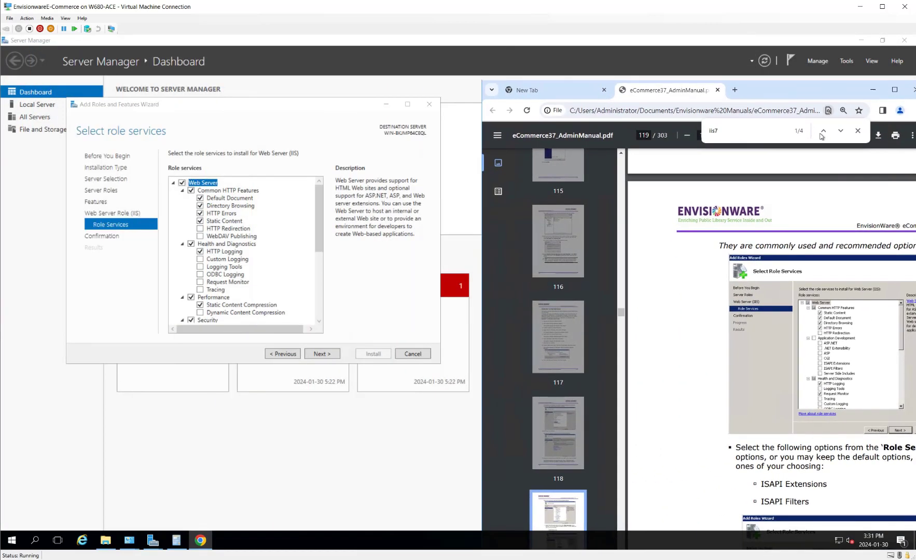
# Step: Close the manual's search bar, zoom it to 150%, and arrange it beside the wizard
pyautogui.click(857, 131)
pyautogui.click(727, 135)
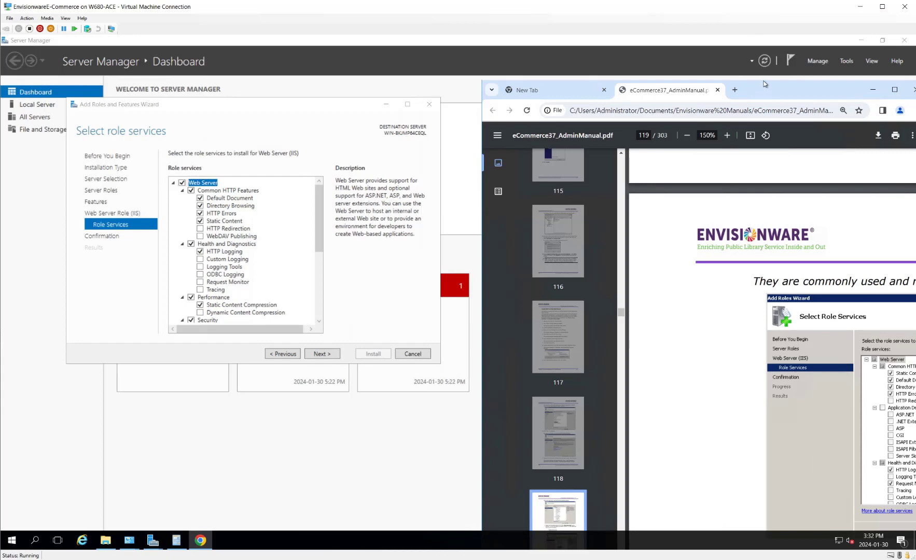
pyautogui.moveTo(767, 85); pyautogui.dragTo(702, 88)
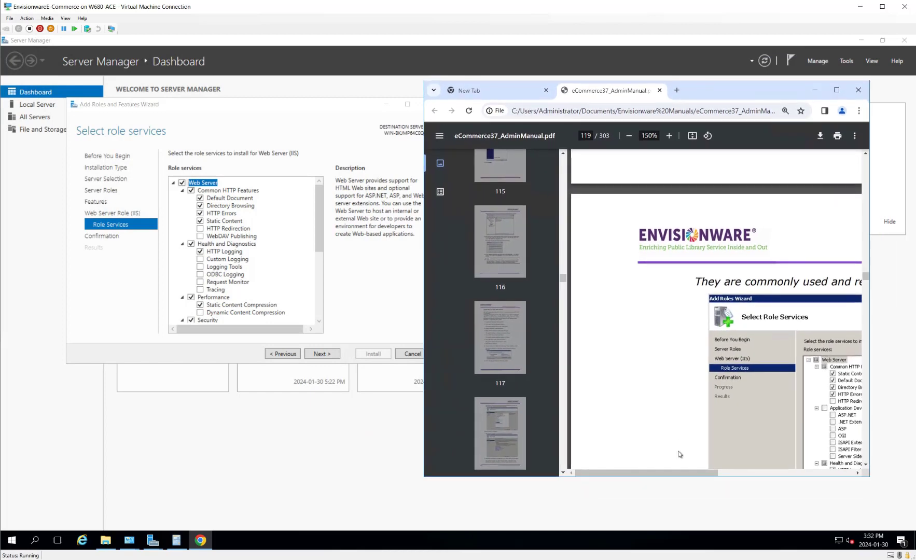
pyautogui.moveTo(715, 474); pyautogui.dragTo(760, 477)
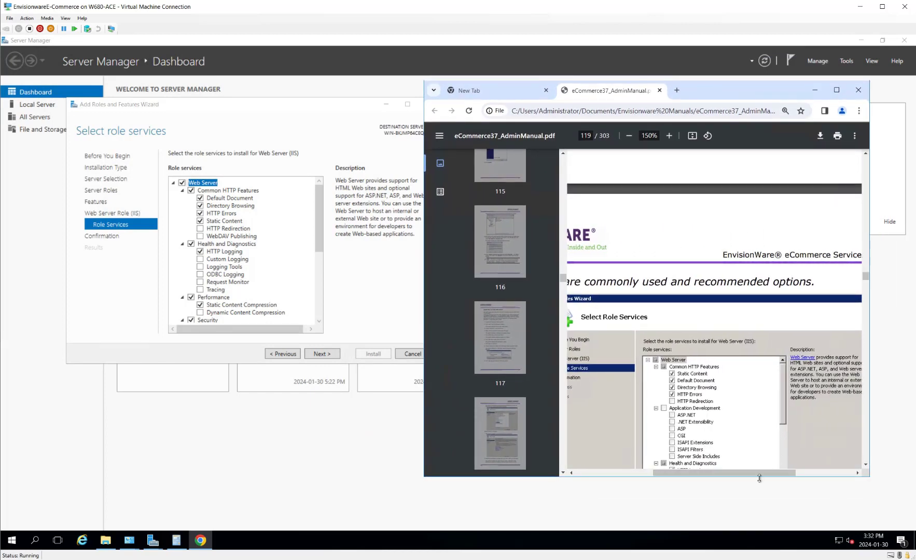
pyautogui.scroll(-2, 756, 366)
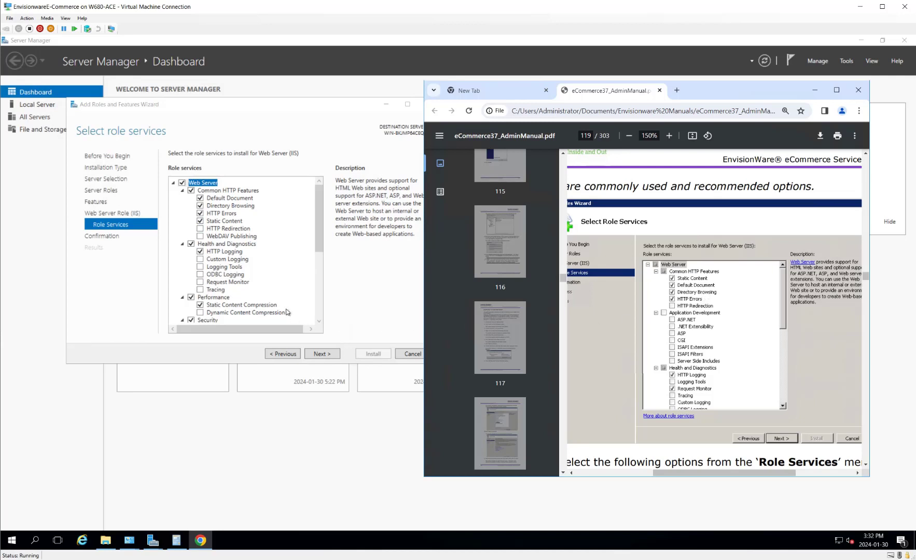
pyautogui.moveTo(320, 238); pyautogui.dragTo(312, 267)
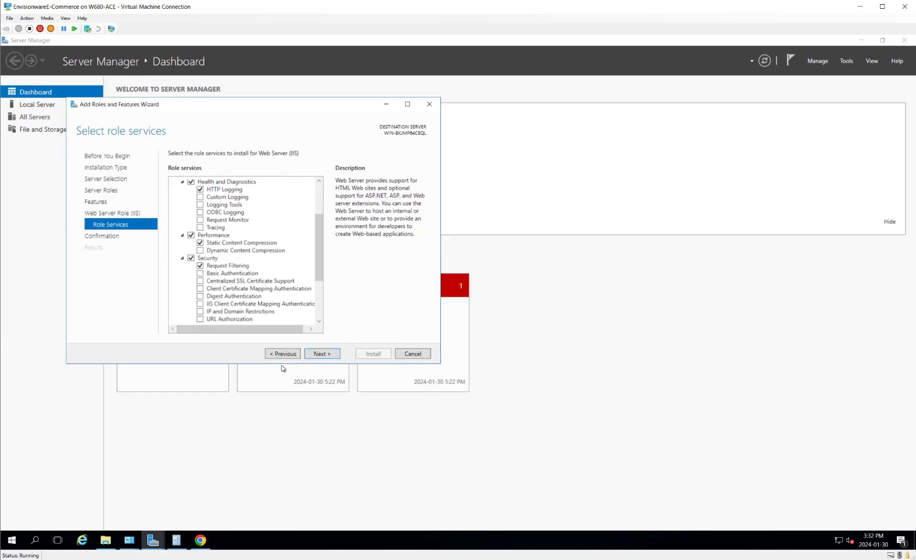
pyautogui.click(200, 541)
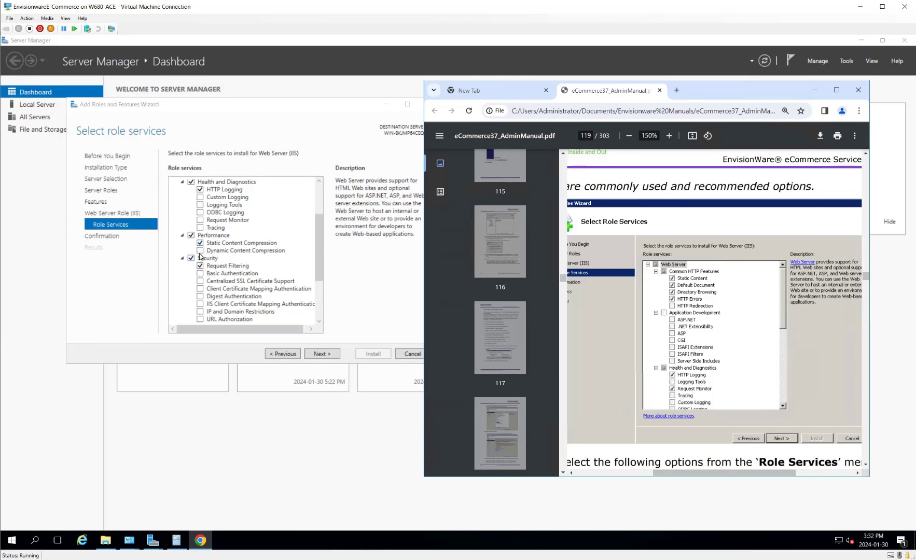
# Step: Tick Request Monitor under Health and Diagnostics, comparing against the manual's recommendations
pyautogui.click(201, 220)
pyautogui.moveTo(318, 242); pyautogui.dragTo(317, 271)
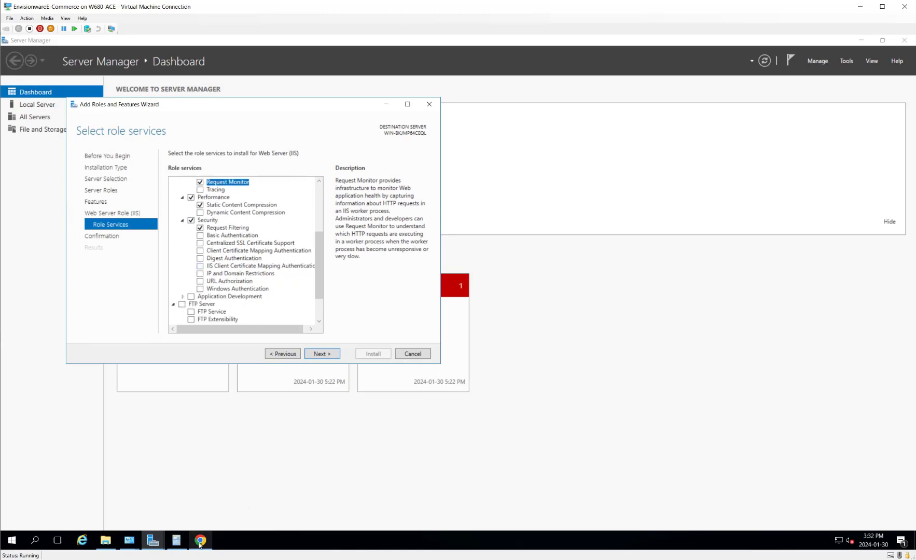
pyautogui.click(215, 540)
pyautogui.scroll(-2, 765, 346)
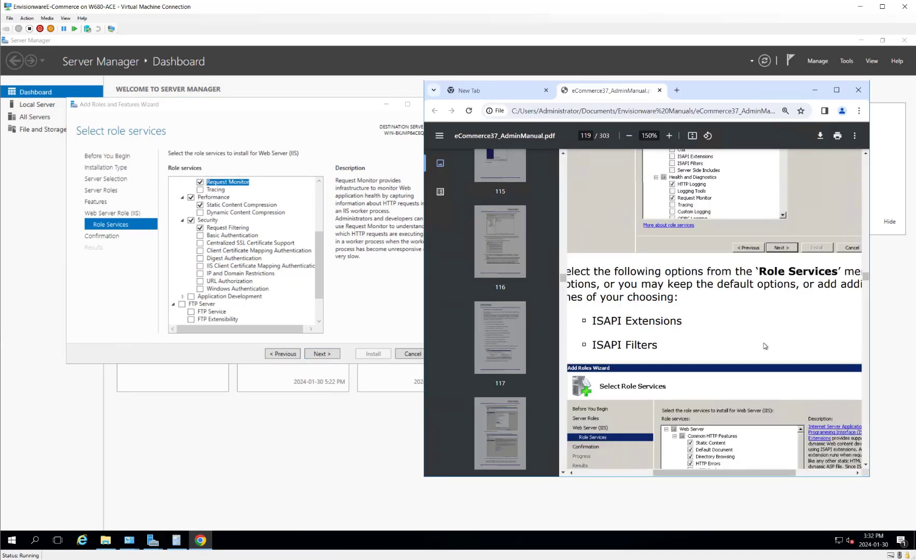
pyautogui.scroll(-3, 762, 343)
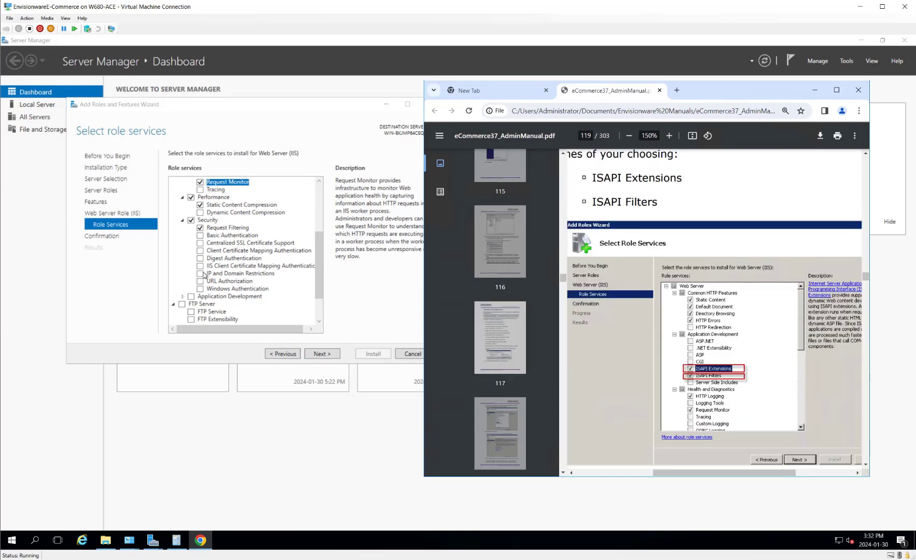
pyautogui.moveTo(318, 277)
pyautogui.mouseDown()
pyautogui.moveTo(312, 234)
pyautogui.moveTo(309, 273)
pyautogui.mouseUp()
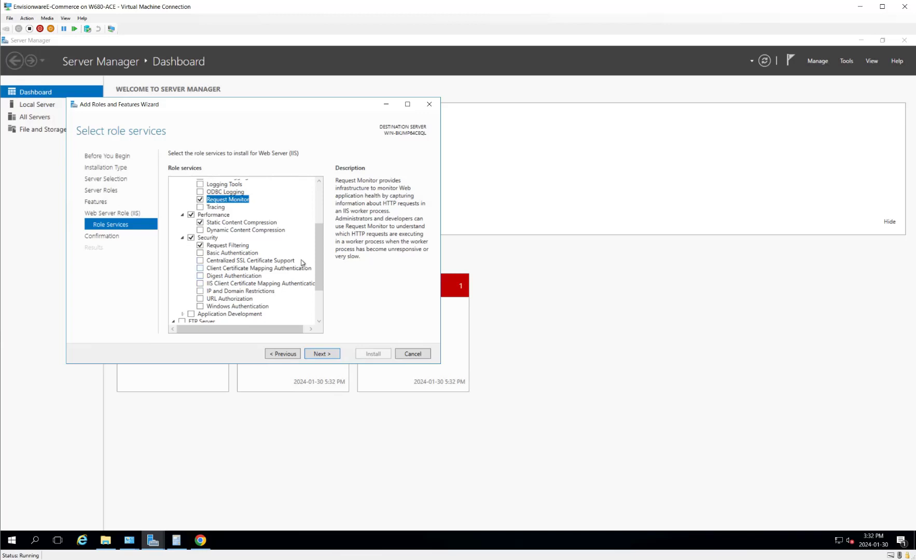
# Step: Expand Application Development and tick ISAPI Extensions and ISAPI Filters, checking the manual's page 119
pyautogui.scroll(1, 325, 224)
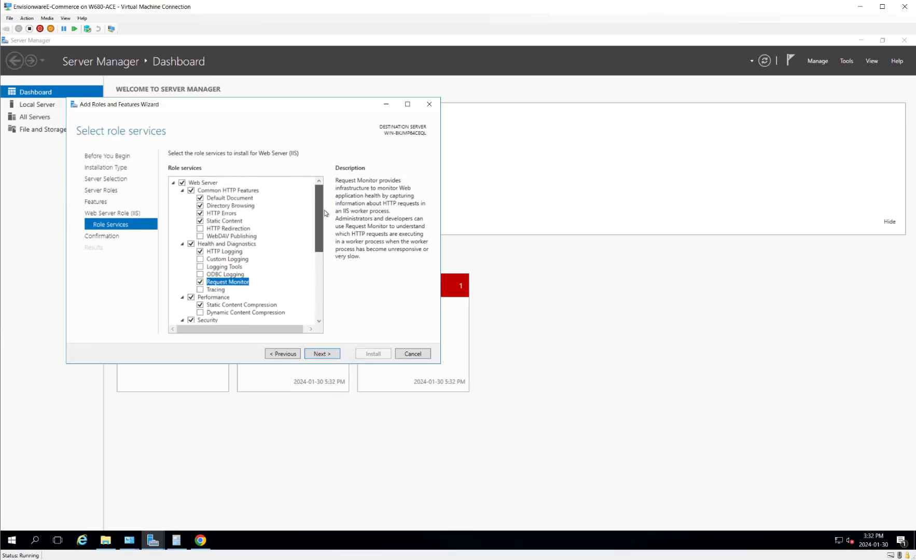
pyautogui.scroll(-3, 319, 244)
pyautogui.scroll(-3, 318, 244)
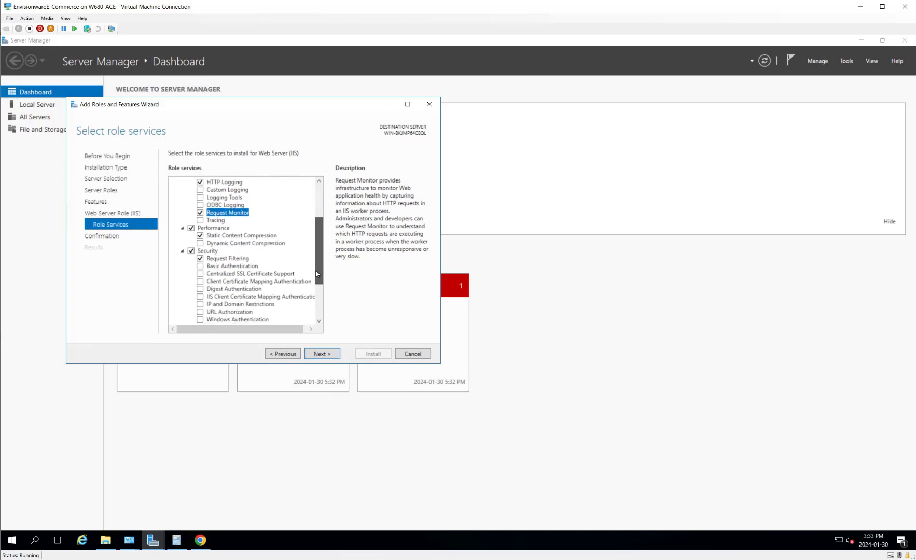
pyautogui.click(184, 277)
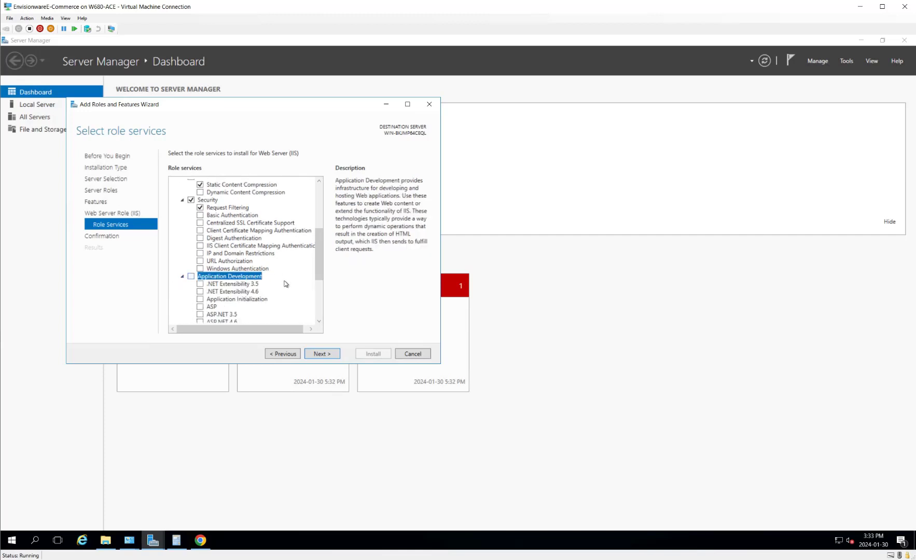
pyautogui.scroll(-2, 298, 263)
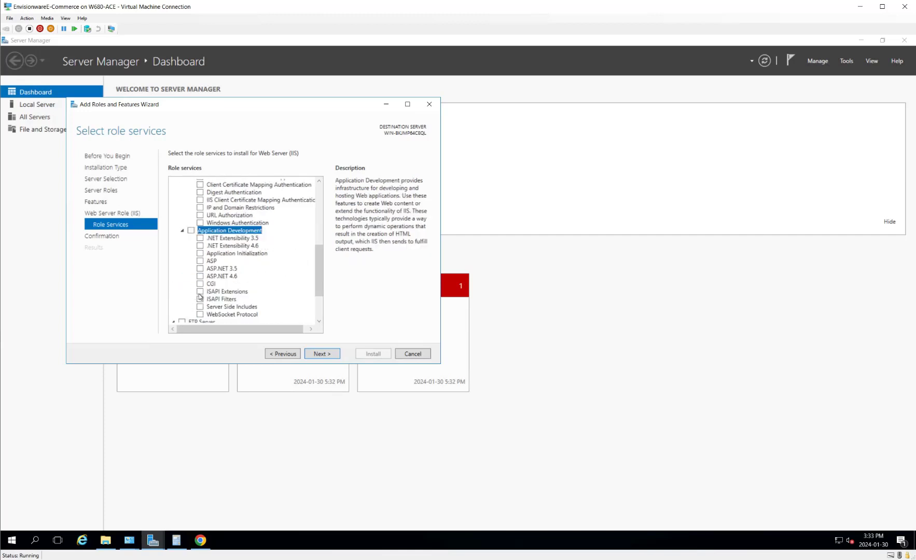
pyautogui.click(200, 291)
pyautogui.click(201, 299)
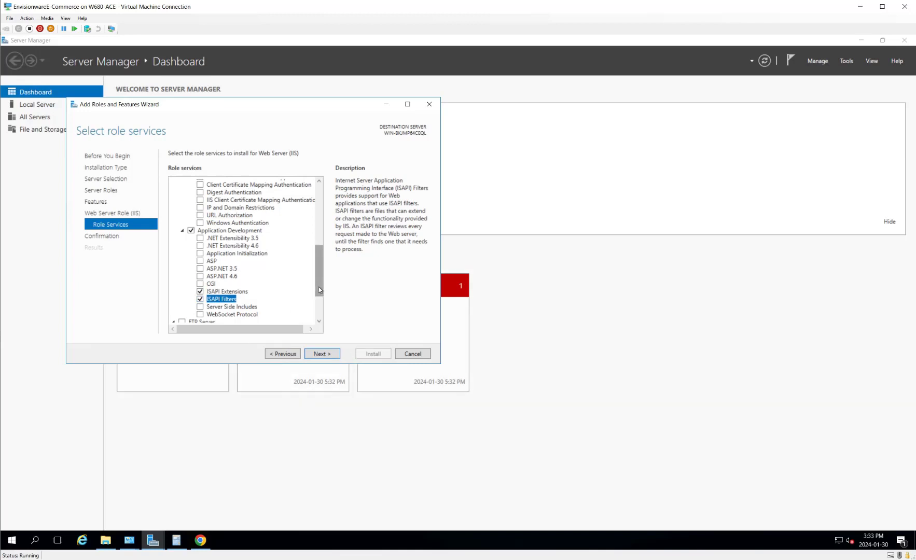
pyautogui.moveTo(318, 287); pyautogui.dragTo(321, 328)
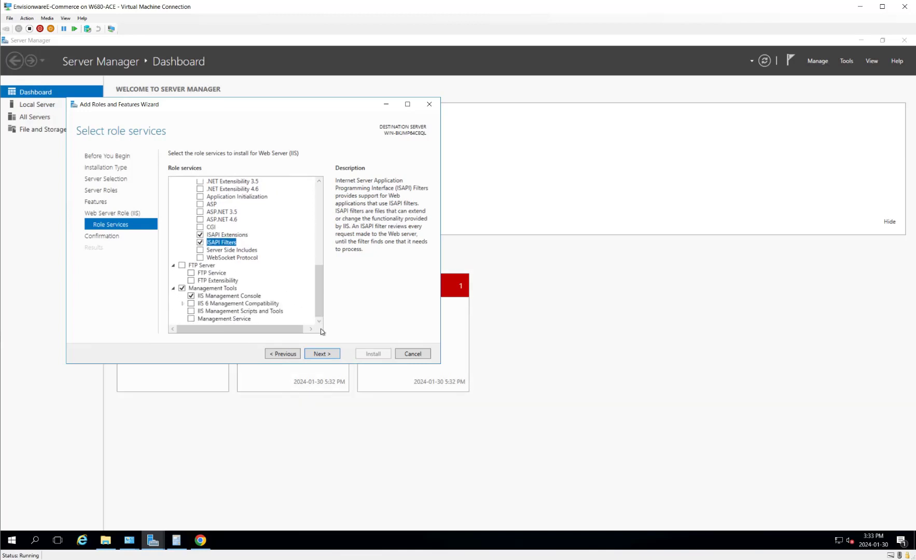
pyautogui.click(200, 540)
pyautogui.scroll(-10, 801, 336)
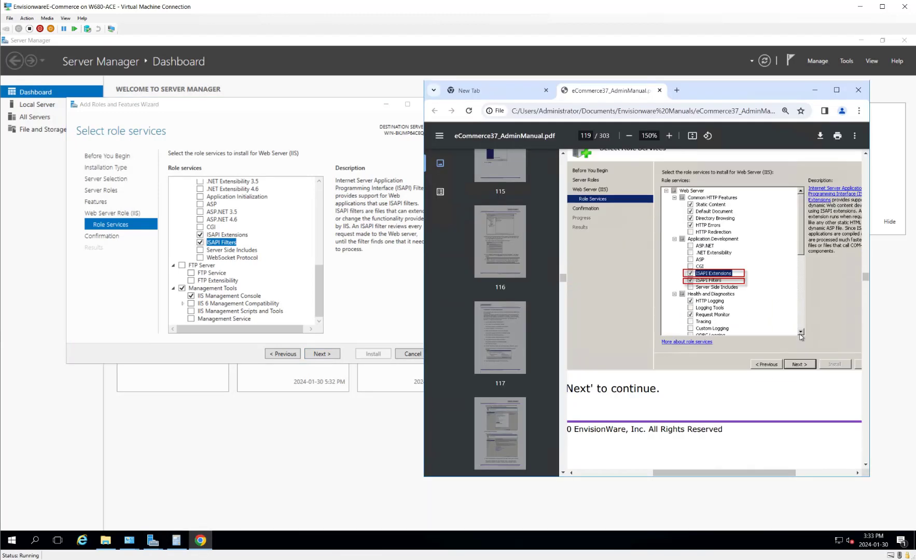
# Step: Confirm the selections, install the Web Server (IIS) role services, and close the wizard on success
pyautogui.scroll(-4, 799, 334)
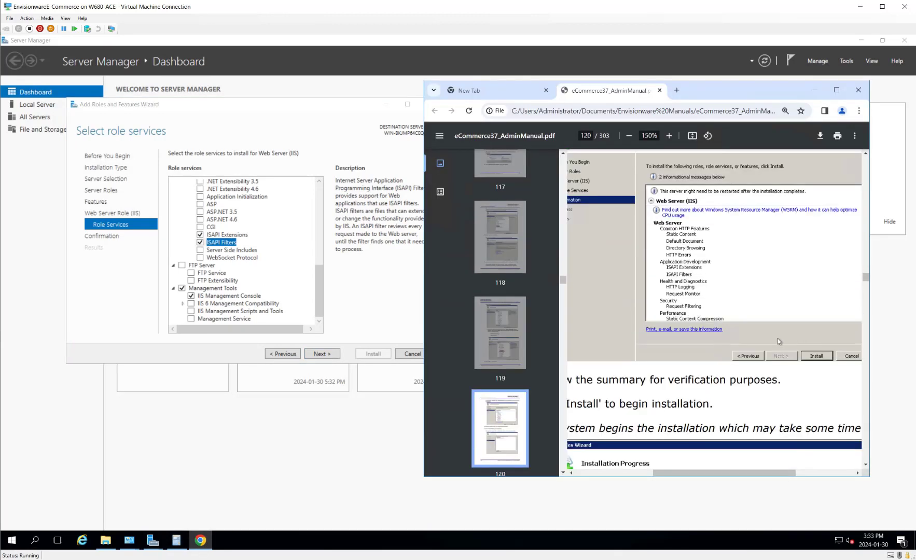
pyautogui.click(315, 358)
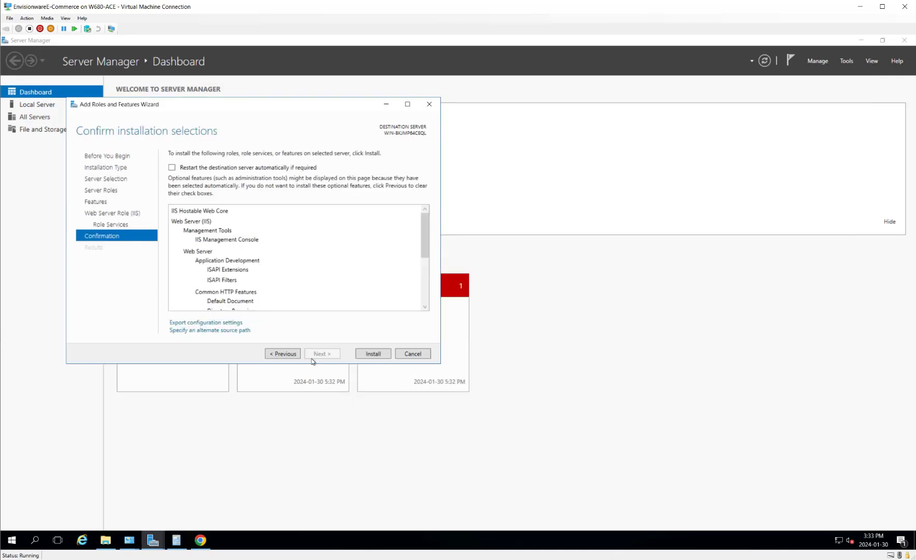
pyautogui.click(374, 355)
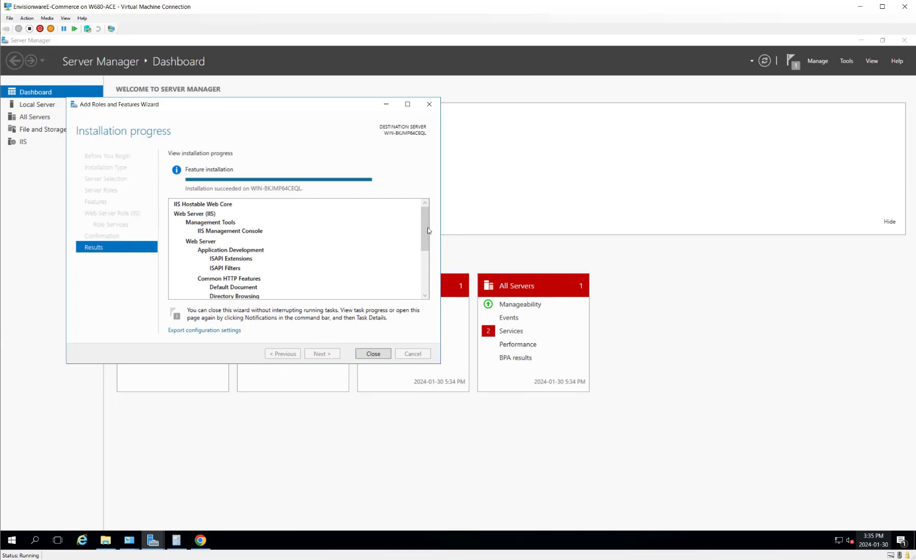
pyautogui.moveTo(428, 229); pyautogui.dragTo(428, 228)
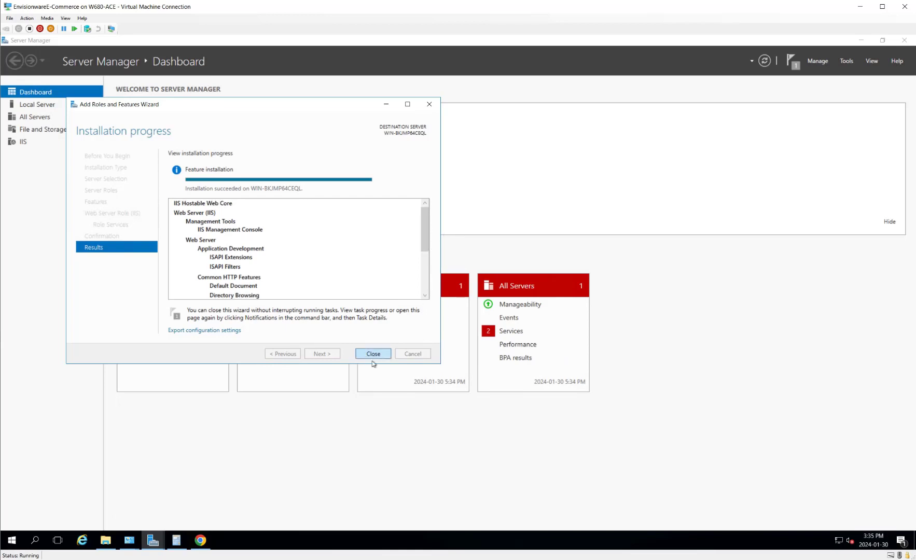
pyautogui.click(373, 356)
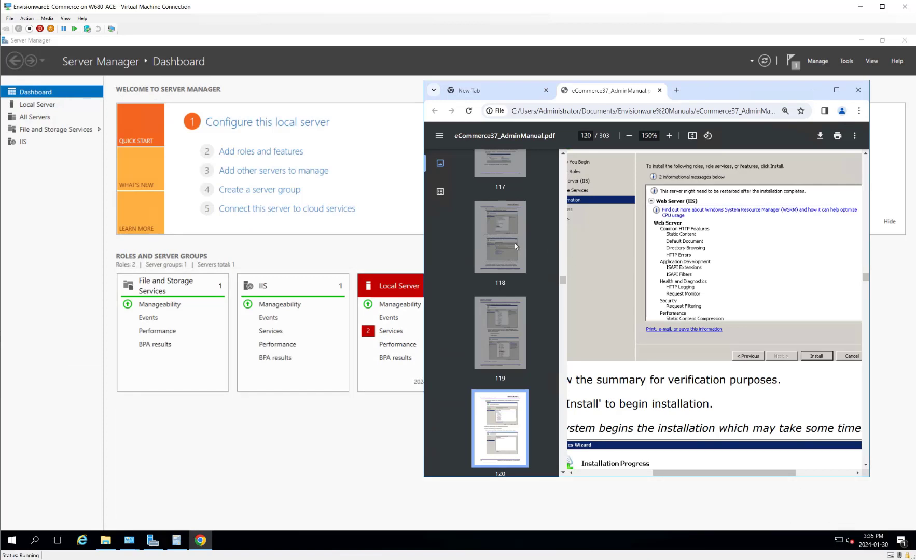
# Step: View This PC's system properties from the Explorer window, then close them
pyautogui.click(105, 540)
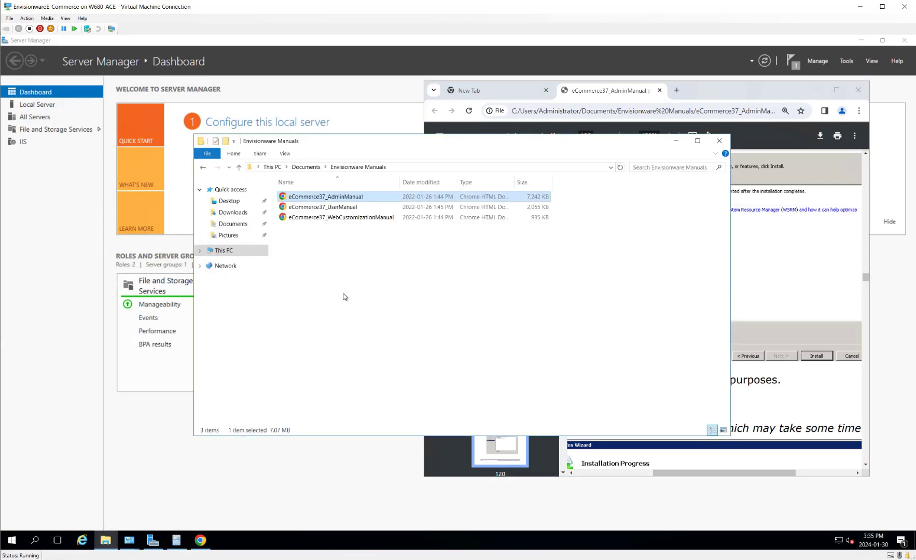
pyautogui.rightClick(229, 253)
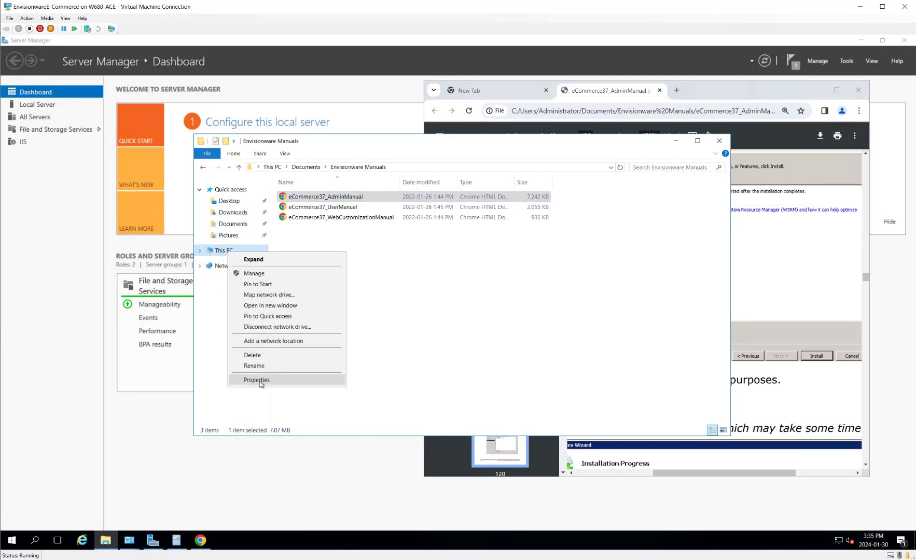
pyautogui.click(167, 416)
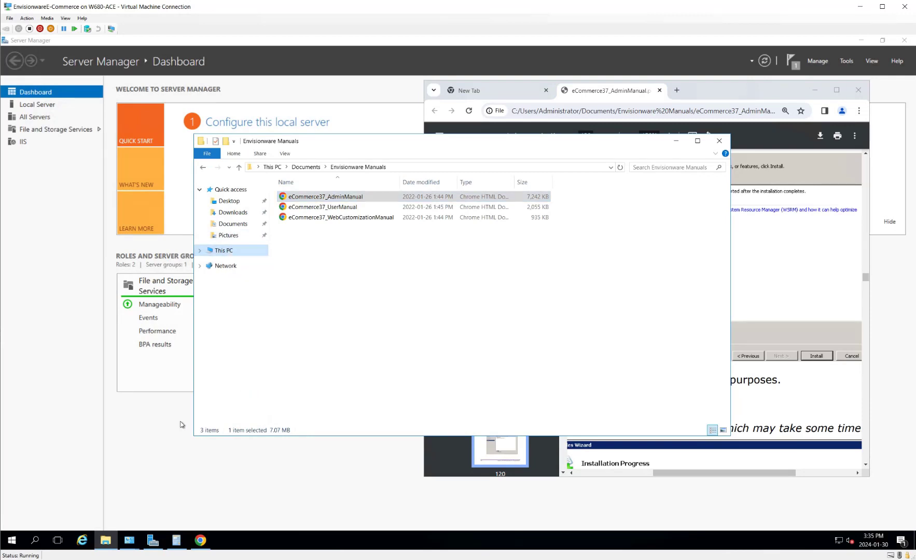
pyautogui.rightClick(243, 251)
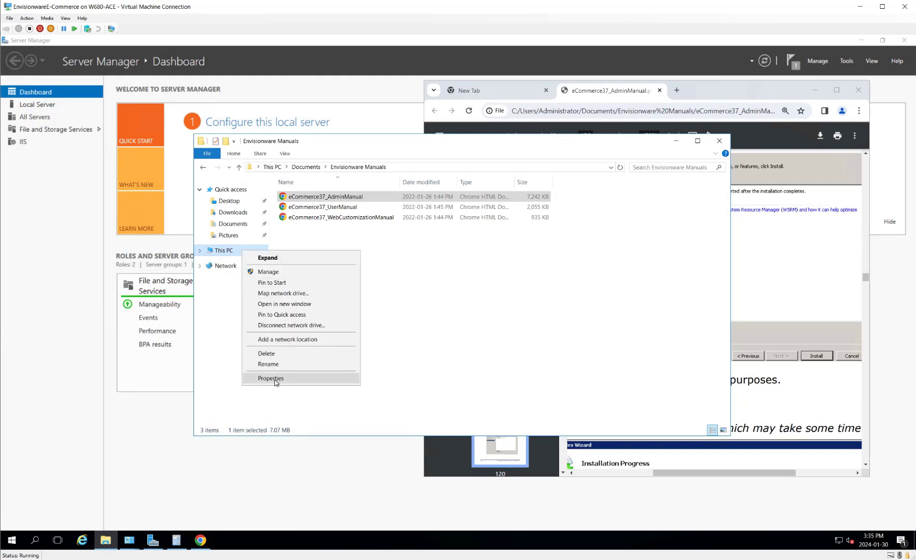
pyautogui.click(271, 378)
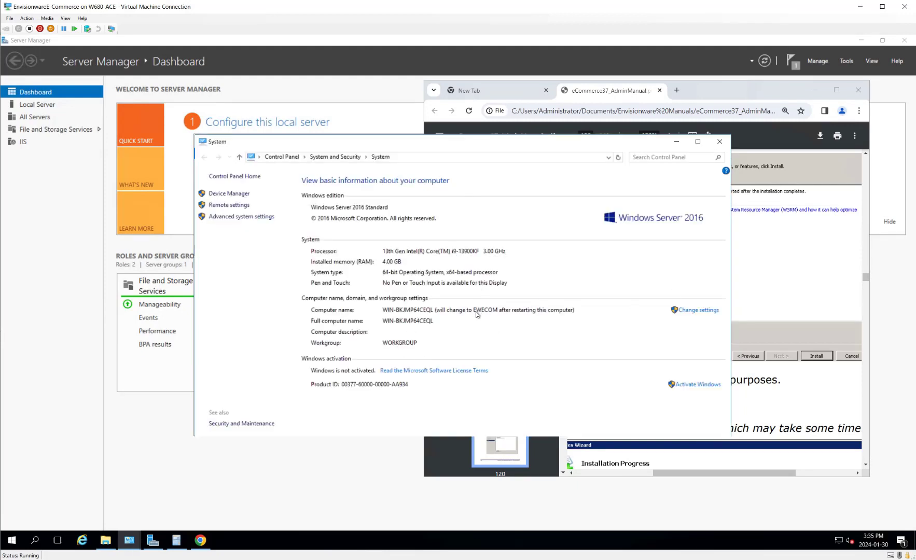
pyautogui.click(721, 145)
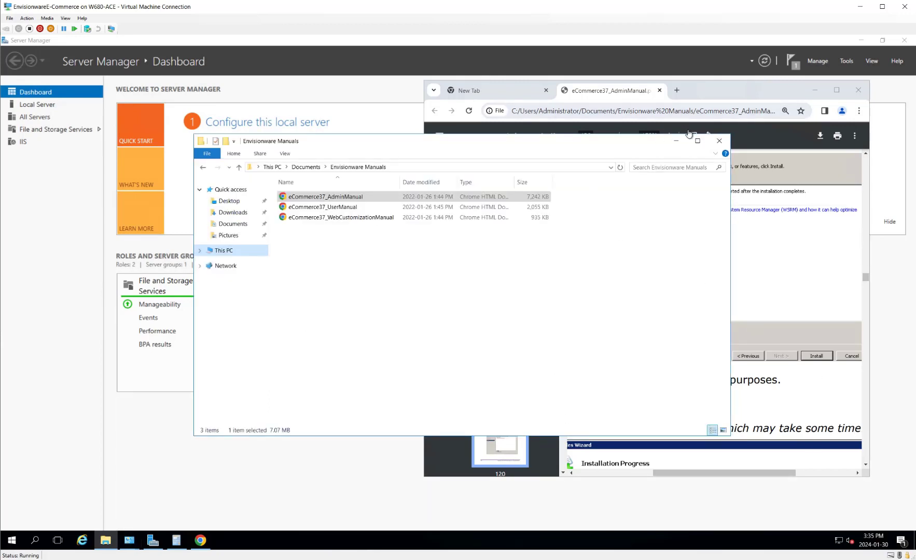
# Step: Return to the Documents folder listing the requestRouter_amd64 and rewrite_amd64_en-US installers
pyautogui.click(106, 541)
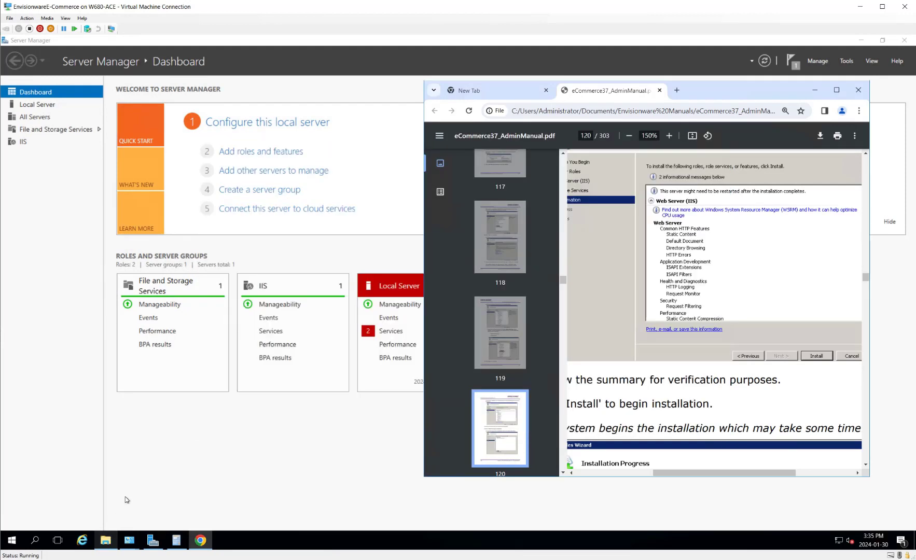
pyautogui.click(106, 540)
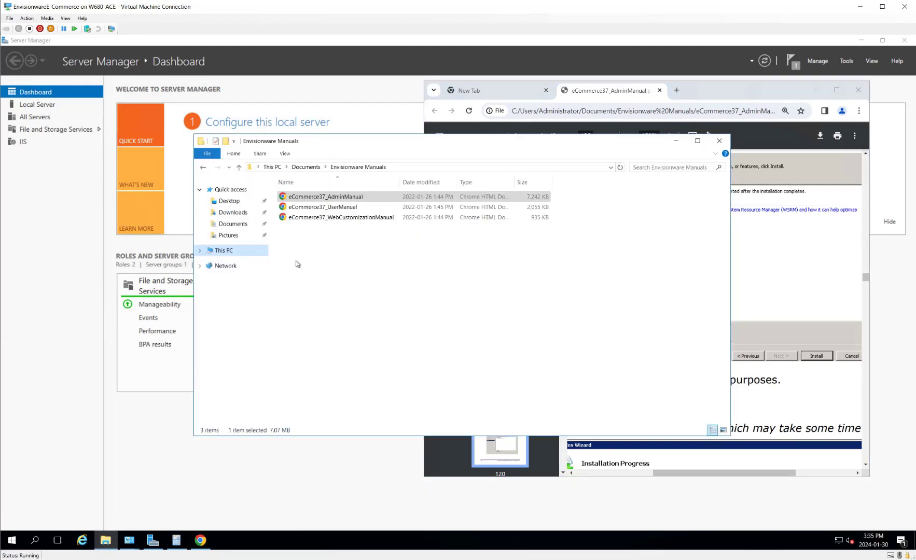
pyautogui.click(315, 167)
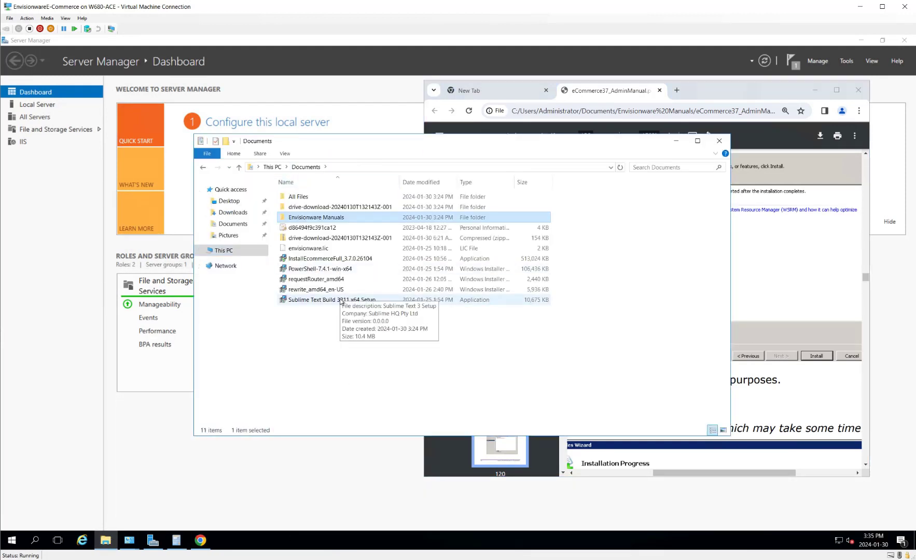
# Step: Zoom the manual out to 90% and scroll to page 124's Install Application Request Routing section
pyautogui.click(816, 330)
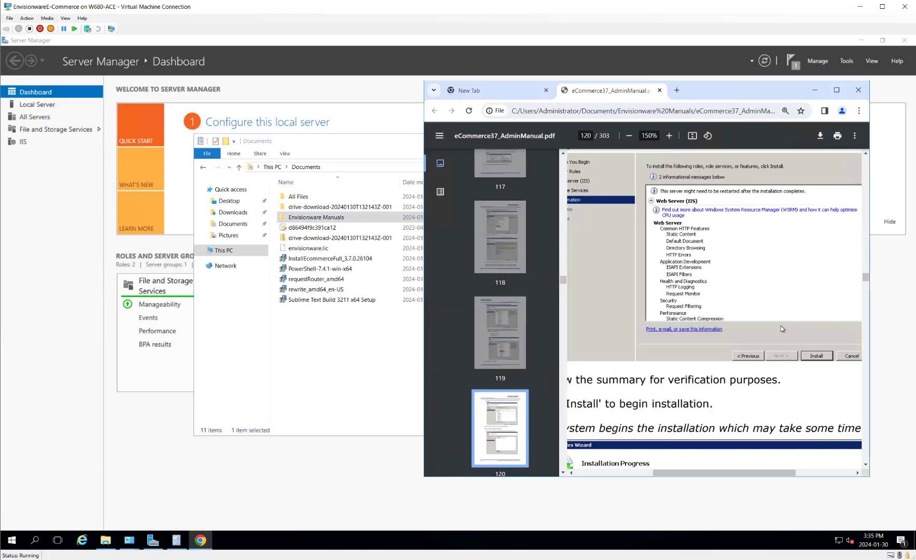
pyautogui.scroll(-8, 781, 328)
pyautogui.scroll(-2, 782, 328)
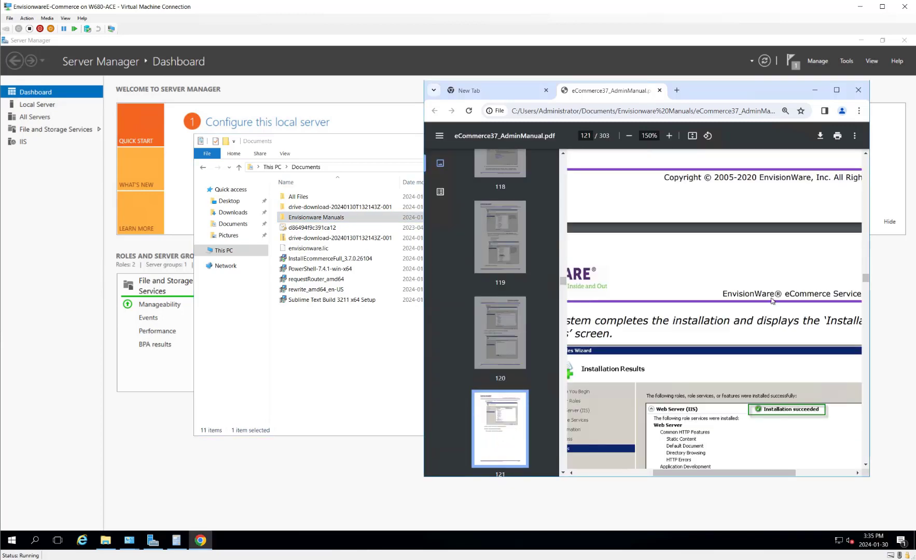
pyautogui.click(628, 137)
pyautogui.click(628, 136)
pyautogui.click(628, 136)
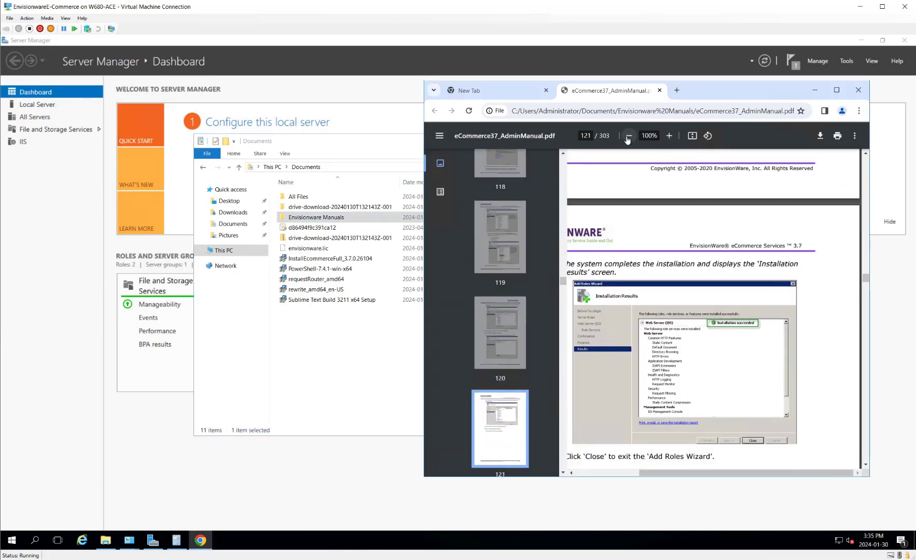
pyautogui.click(628, 137)
pyautogui.scroll(-6, 746, 372)
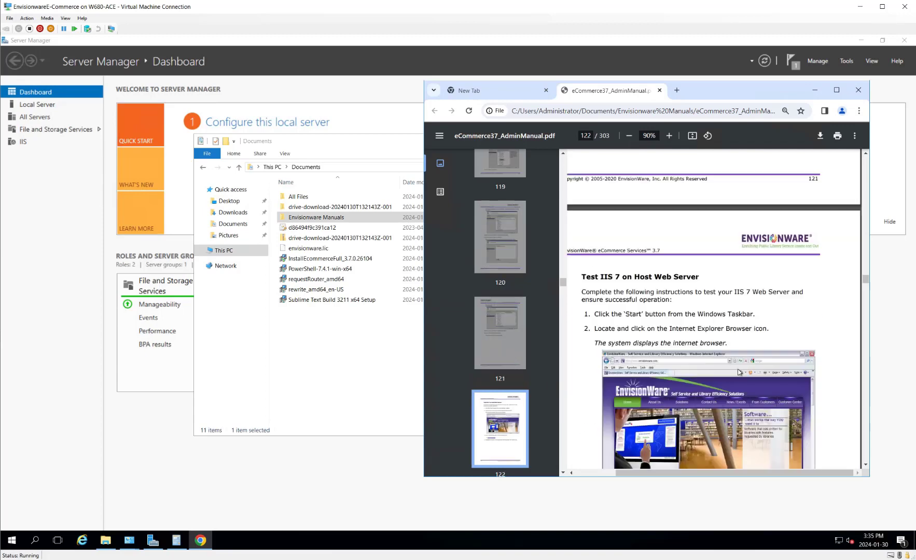
pyautogui.scroll(-8, 728, 347)
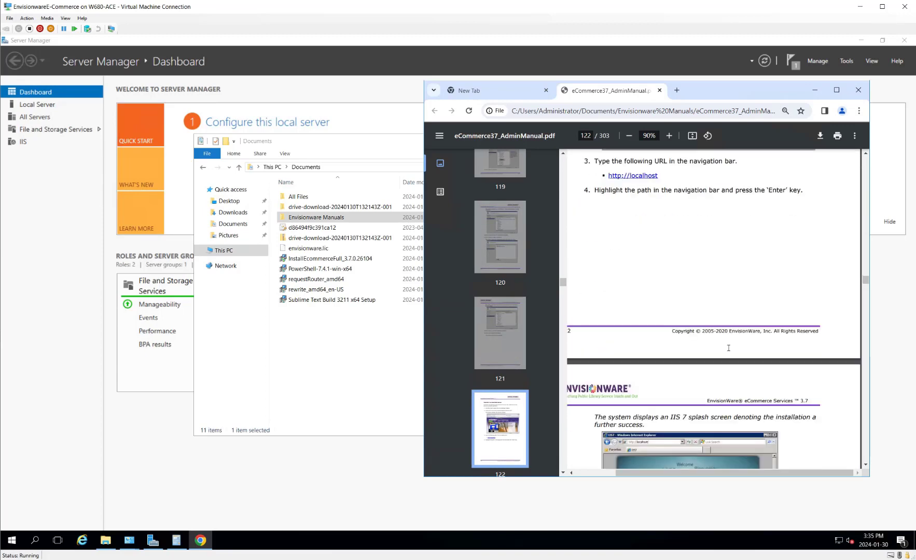
pyautogui.scroll(-6, 729, 348)
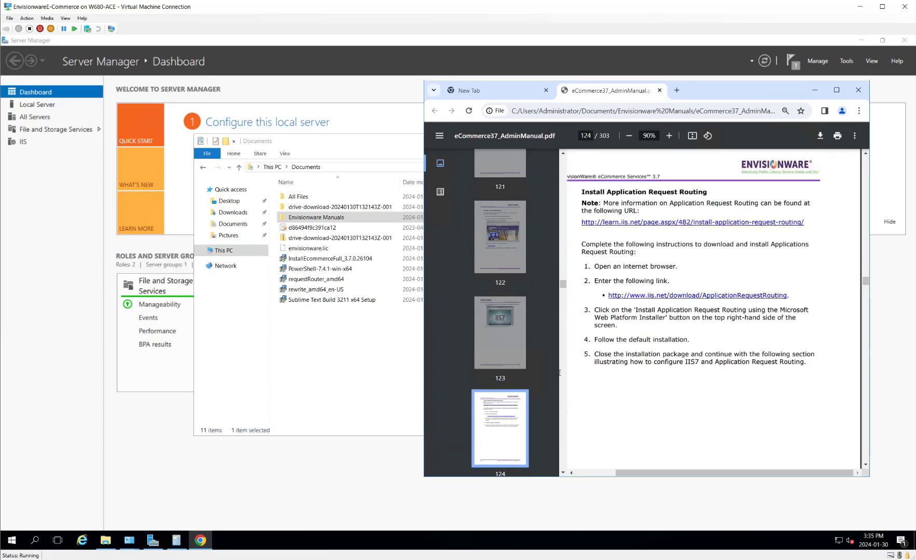
pyautogui.click(334, 378)
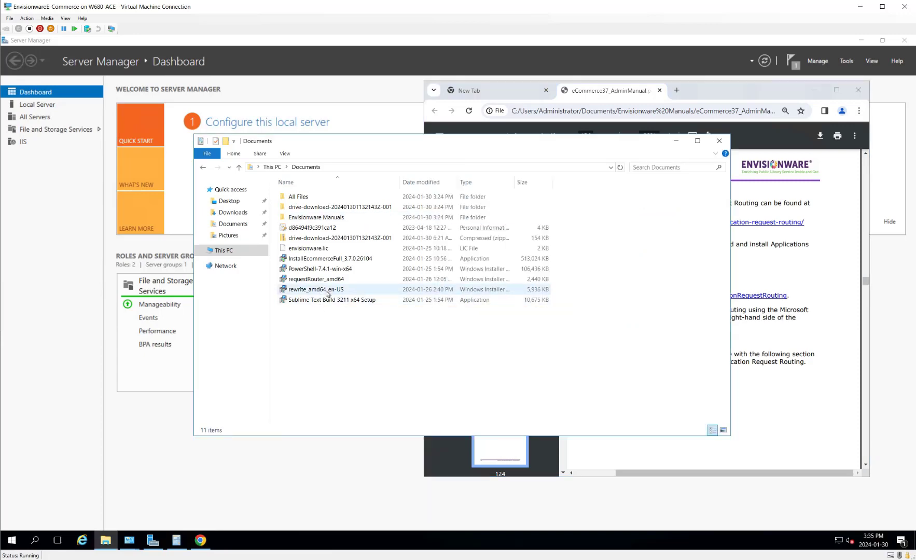
# Step: Install IIS URL Rewrite Module 2 from rewrite_amd64_en-US, accepting the license, and finish the wizard
pyautogui.click(327, 290)
pyautogui.doubleClick(327, 290)
pyautogui.click(486, 300)
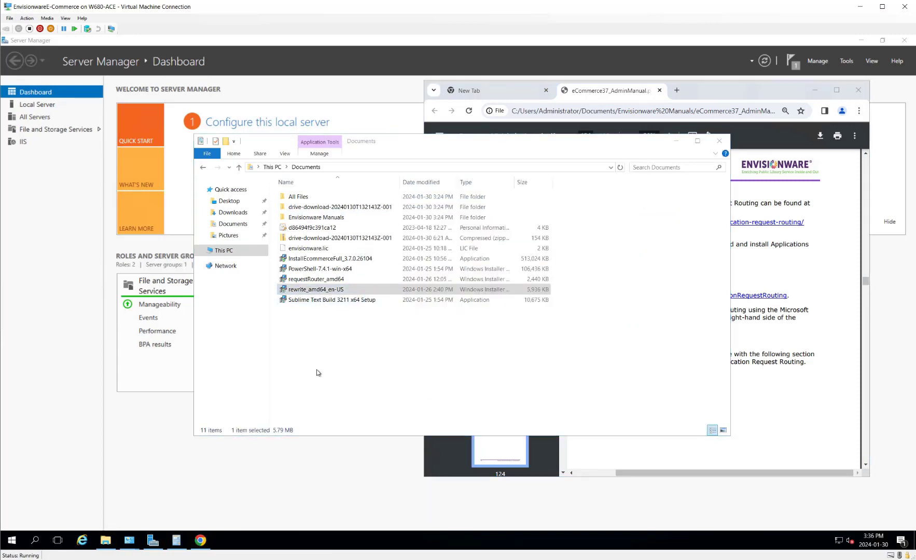
pyautogui.click(473, 340)
pyautogui.click(506, 362)
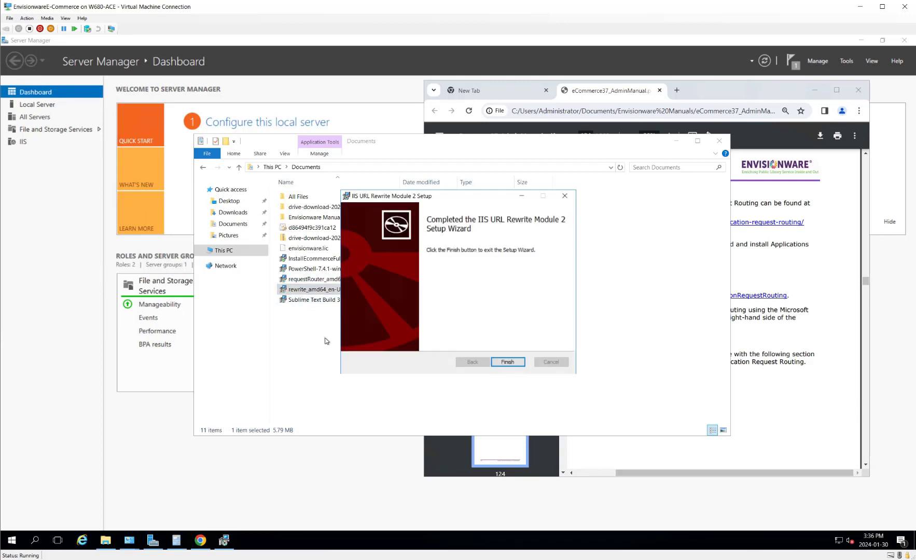
pyautogui.click(507, 362)
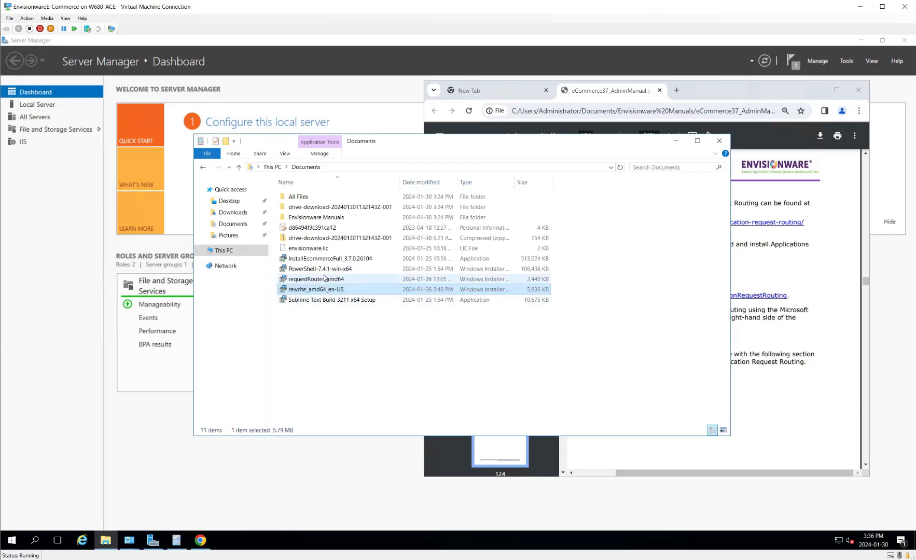
# Step: Install Application Request Routing 3.0 from requestRouter_amd64 and finish its setup
pyautogui.doubleClick(325, 281)
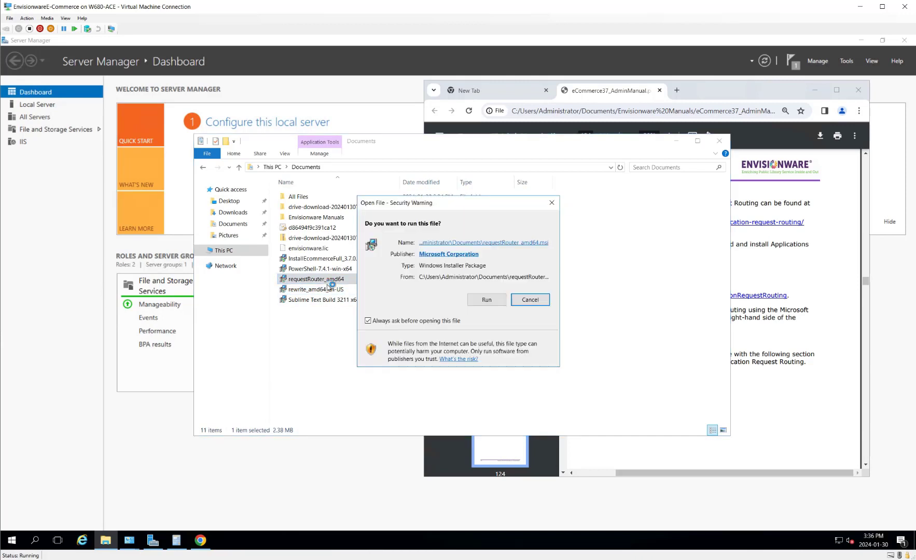
pyautogui.click(488, 300)
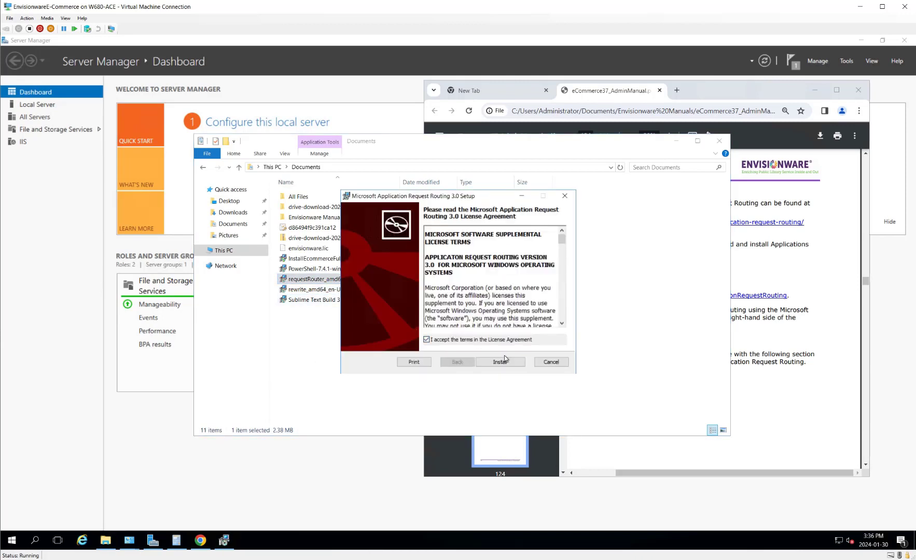
pyautogui.click(501, 362)
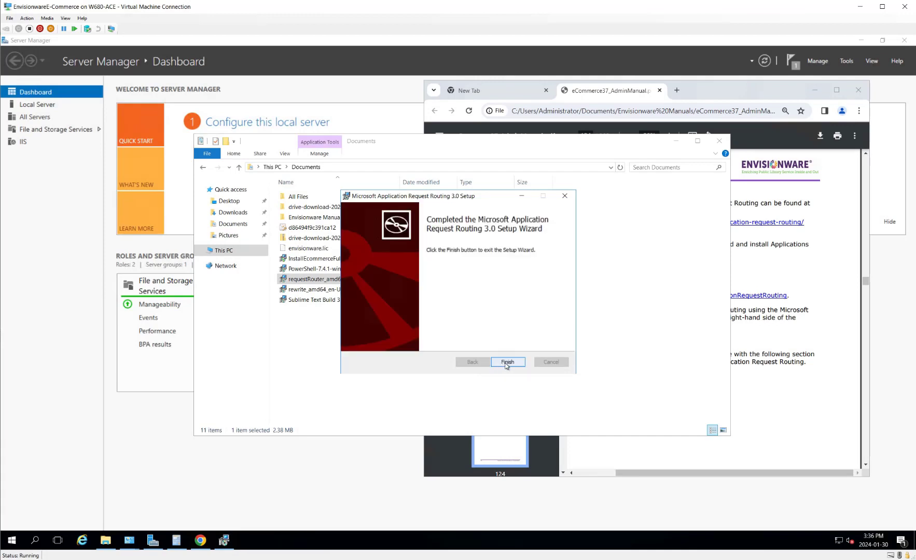
pyautogui.click(506, 362)
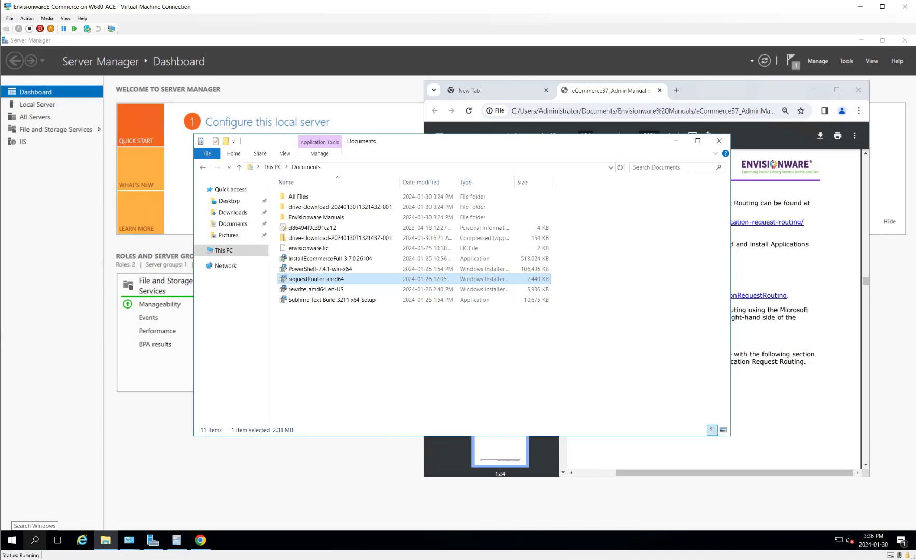
# Step: Restart the server and sign back in with the Administrator password
pyautogui.click(12, 541)
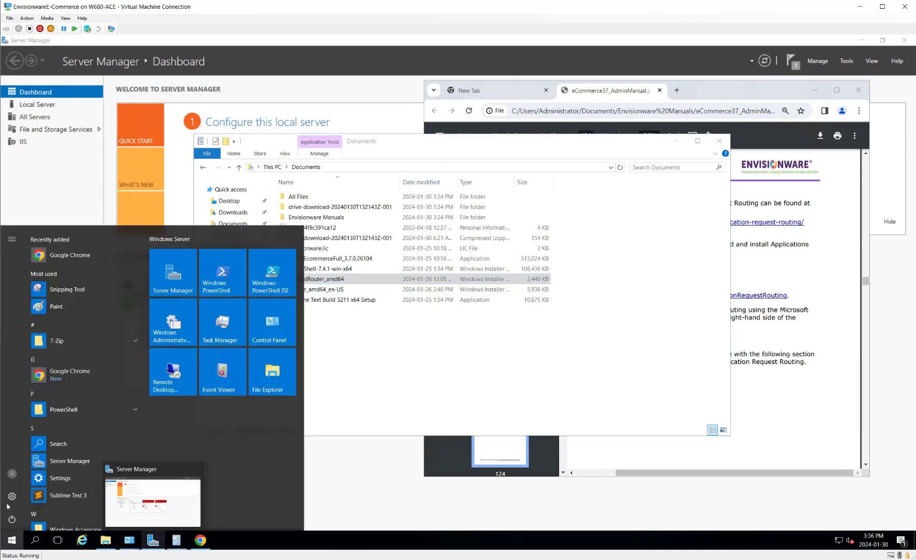
pyautogui.click(12, 519)
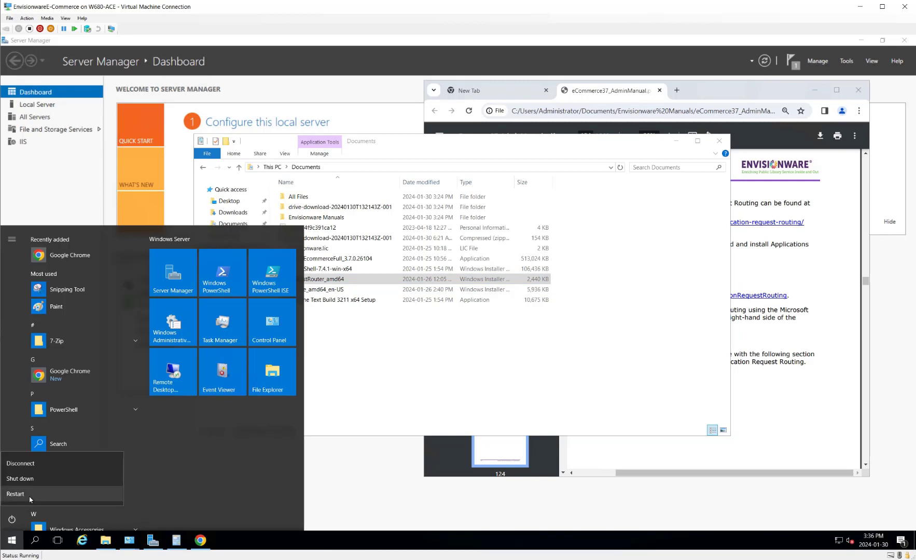
pyautogui.click(64, 496)
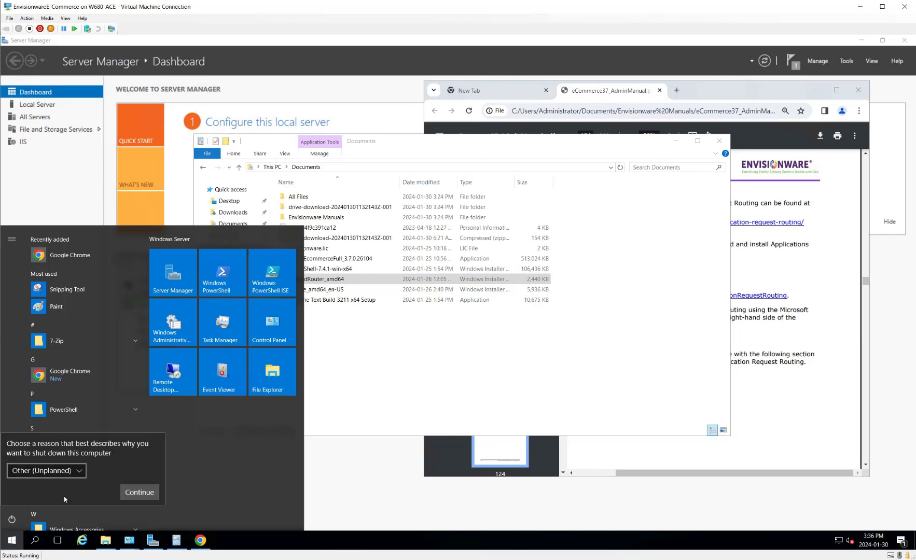
pyautogui.click(146, 496)
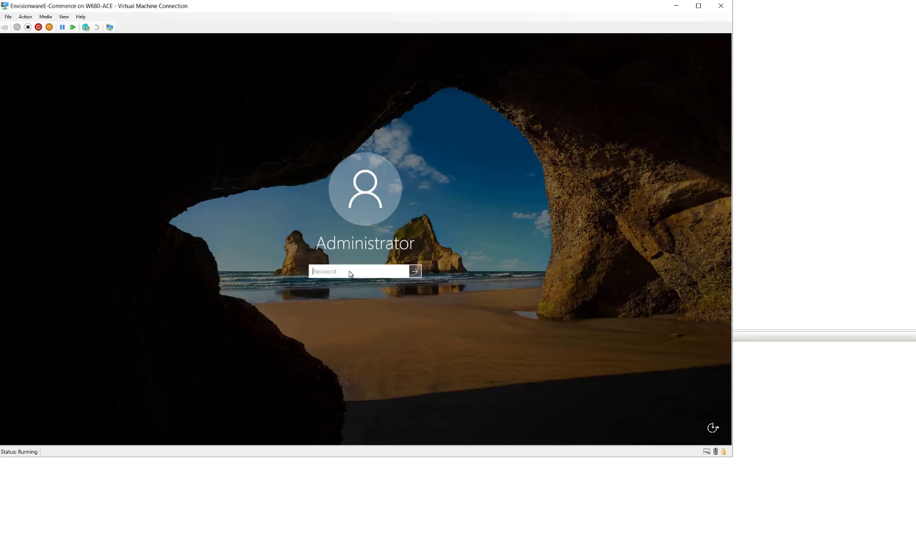
pyautogui.write('P')
pyautogui.press('Return')
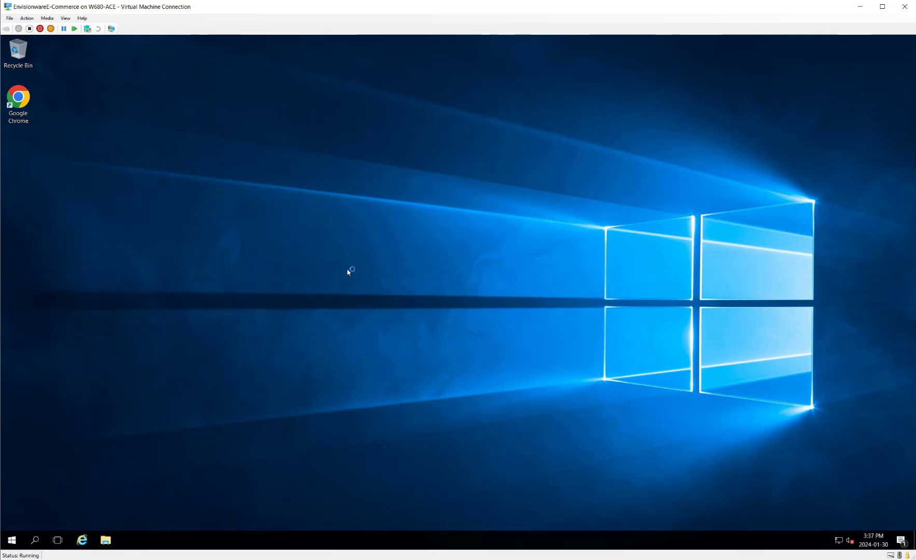
# Step: Search the Start menu for 'text' so Notepad and WordPad appear as top matches
pyautogui.click(13, 542)
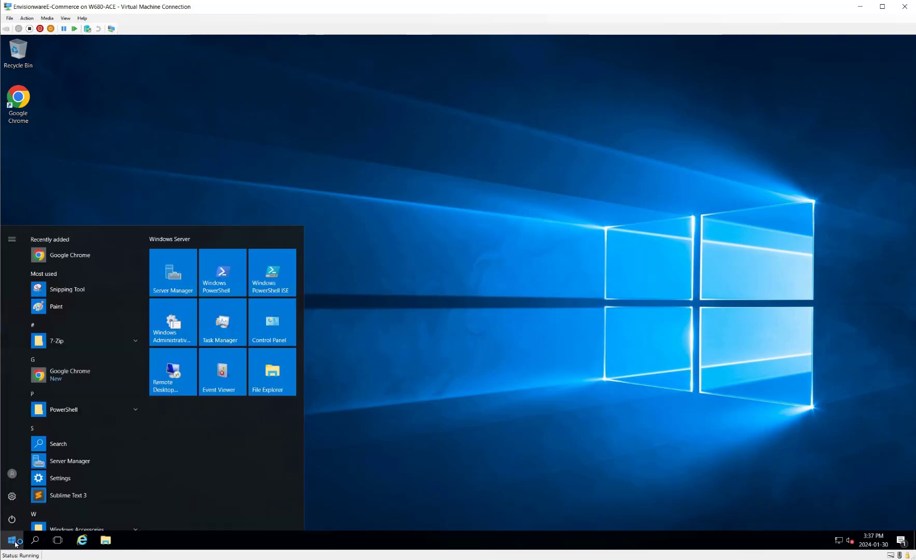
pyautogui.click(15, 542)
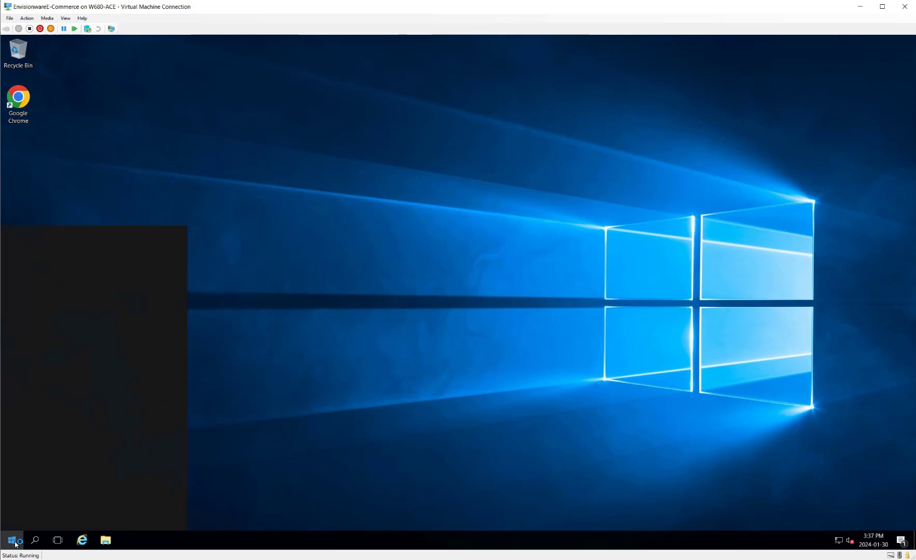
pyautogui.write('iis')
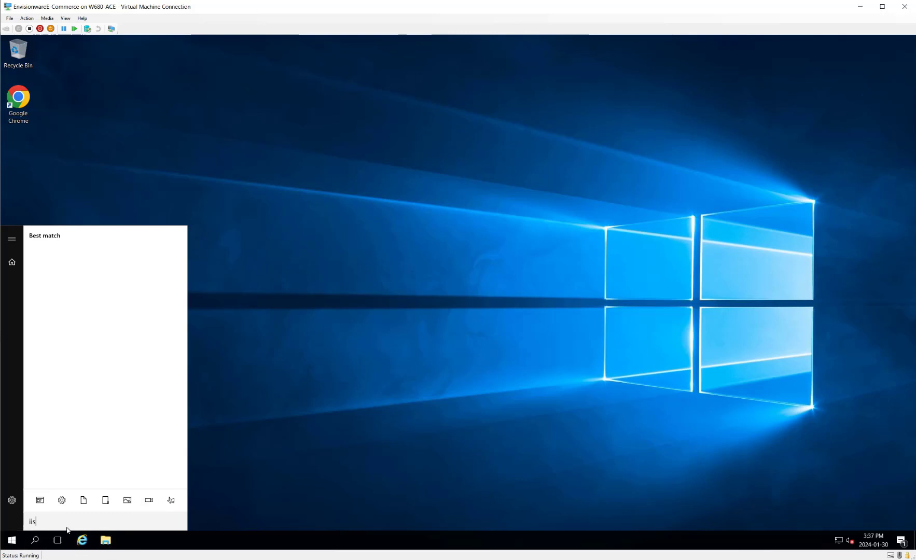
pyautogui.moveTo(38, 524); pyautogui.dragTo(15, 523)
pyautogui.press('BackSpace')
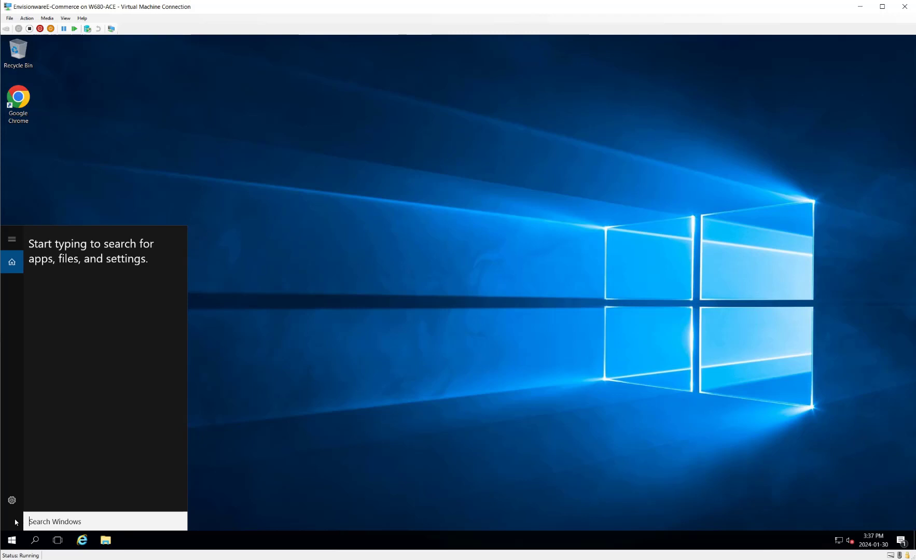
pyautogui.write('sub')
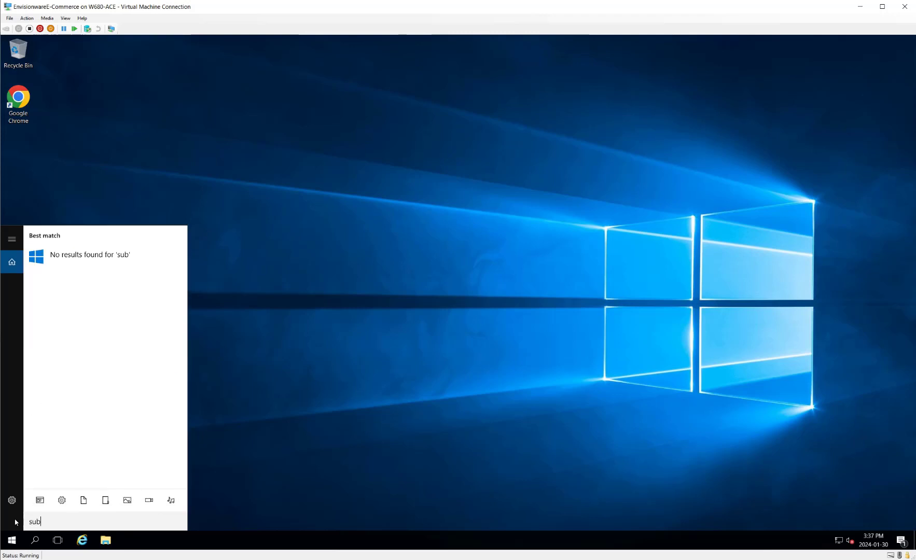
pyautogui.press('BackSpace')
pyautogui.press('BackSpace')
pyautogui.press('BackSpace')
pyautogui.write('te')
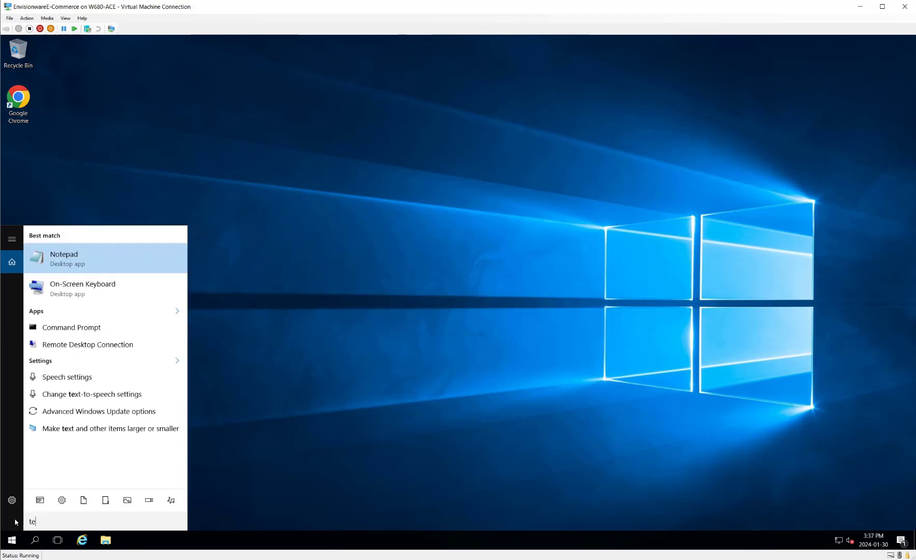
pyautogui.write('te')
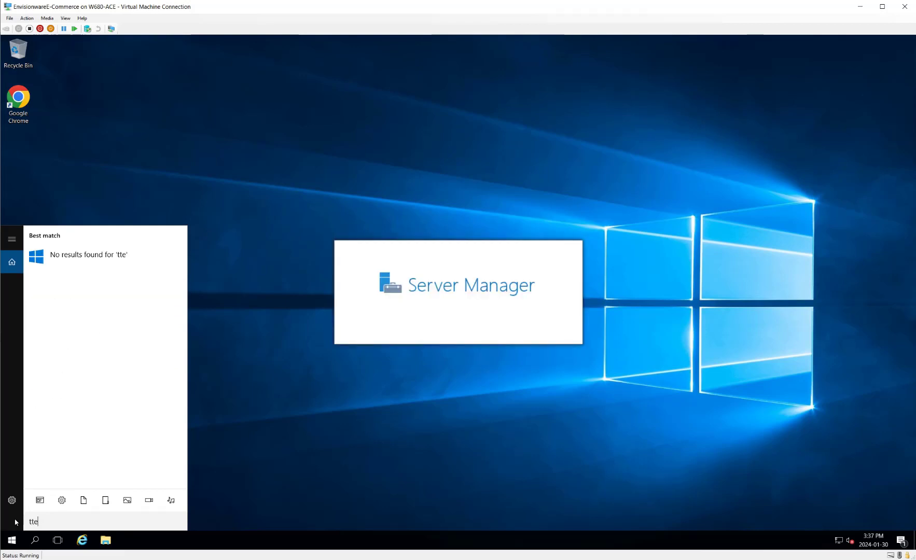
pyautogui.press('BackSpace')
pyautogui.press('BackSpace')
pyautogui.write('ext')
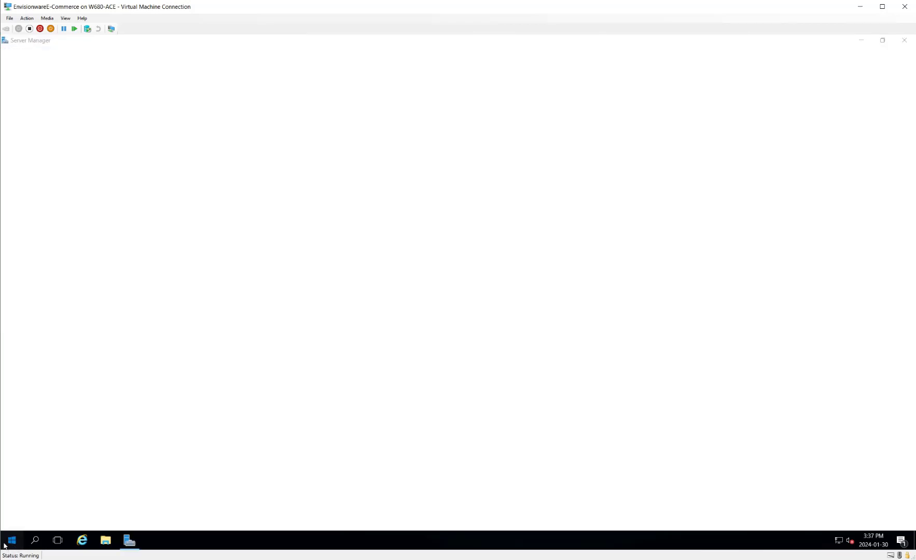
# Step: Pin Google Chrome to Start and to the taskbar
pyautogui.click(12, 542)
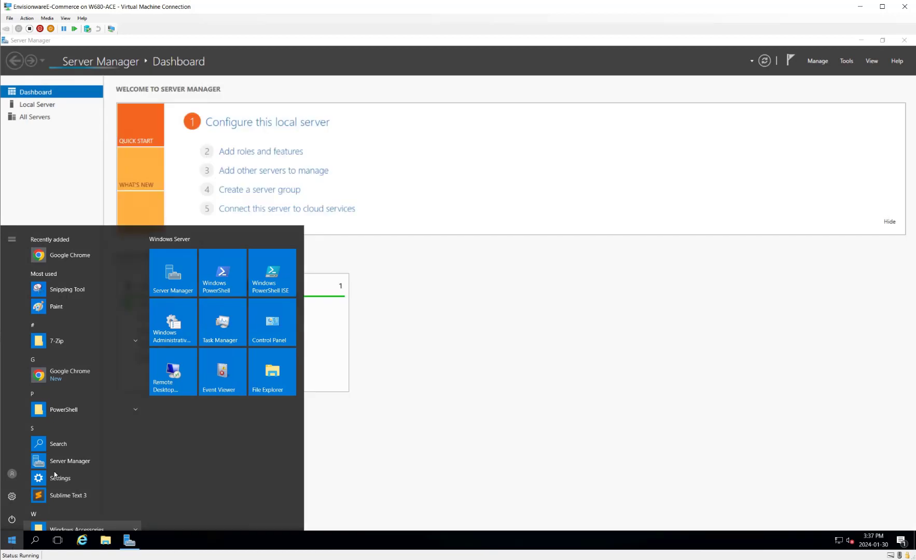
pyautogui.rightClick(85, 256)
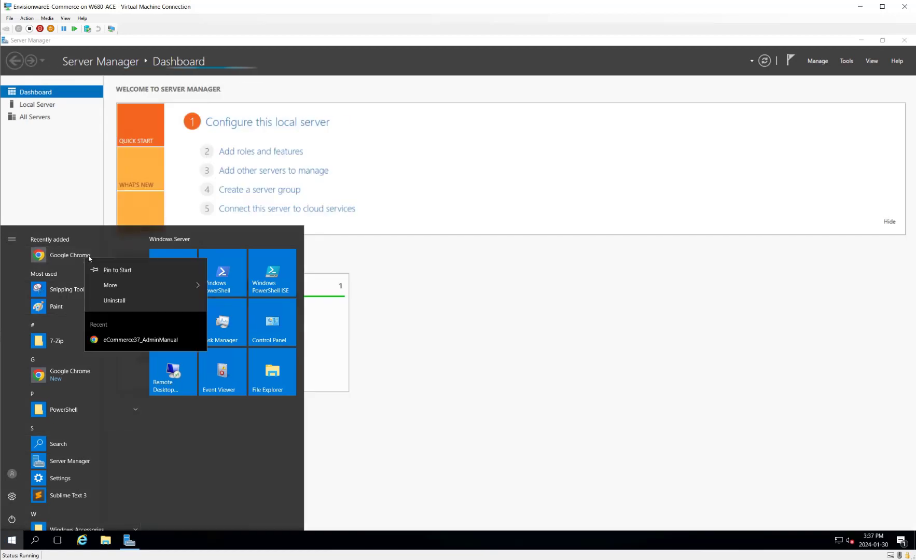
pyautogui.click(130, 270)
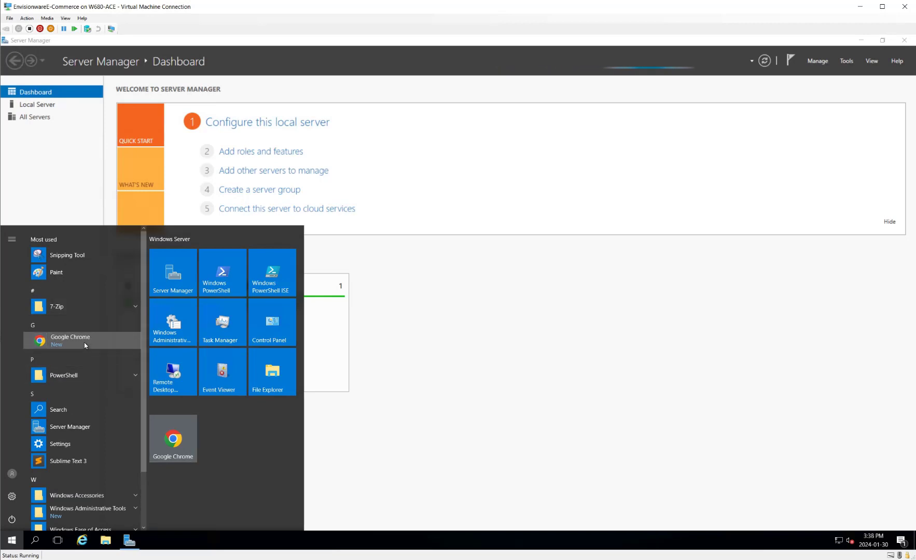
pyautogui.rightClick(85, 345)
pyautogui.moveTo(137, 368)
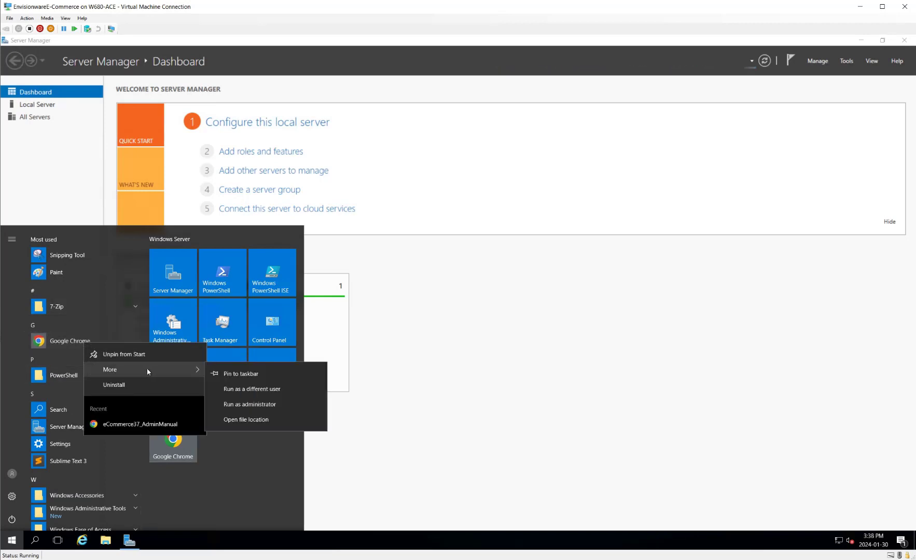
pyautogui.click(251, 380)
# Step: Pin Sublime Text 3 to the taskbar
pyautogui.scroll(-3, 77, 426)
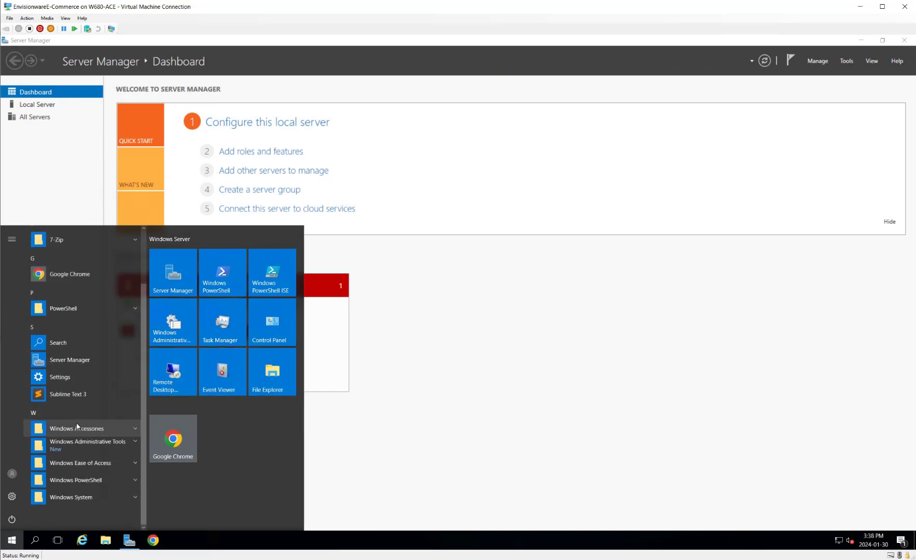
pyautogui.rightClick(81, 394)
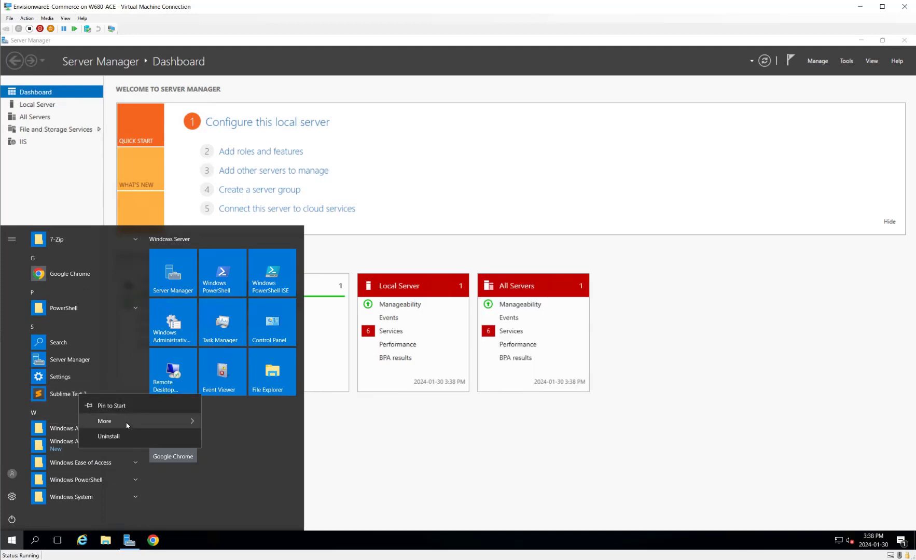
pyautogui.moveTo(127, 425)
pyautogui.click(282, 425)
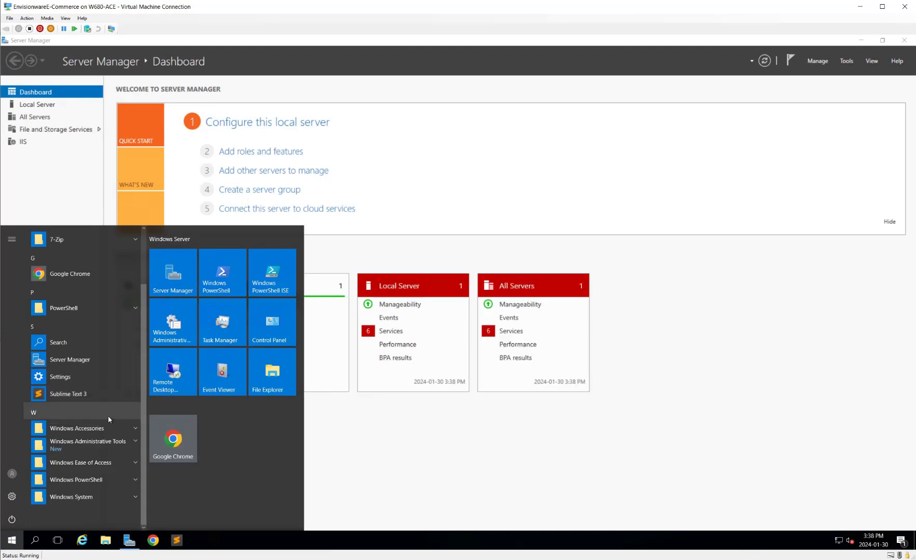
# Step: From Server Manager's IIS page, launch IIS Manager for server EWECOM
pyautogui.click(478, 477)
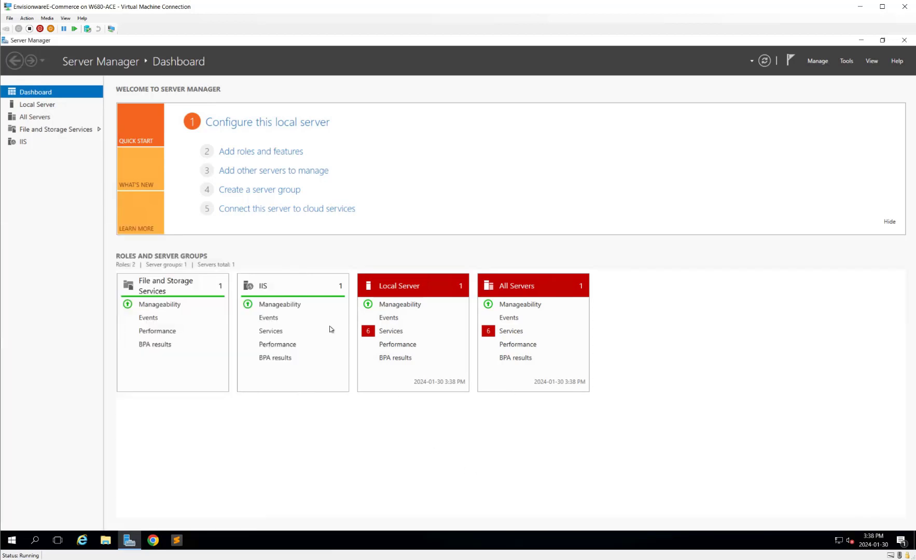
pyautogui.rightClick(260, 288)
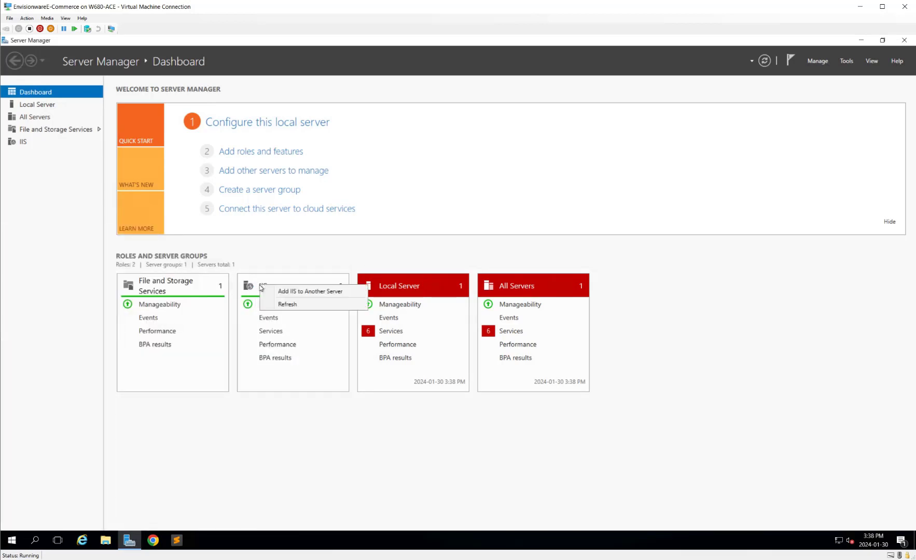
pyautogui.click(23, 141)
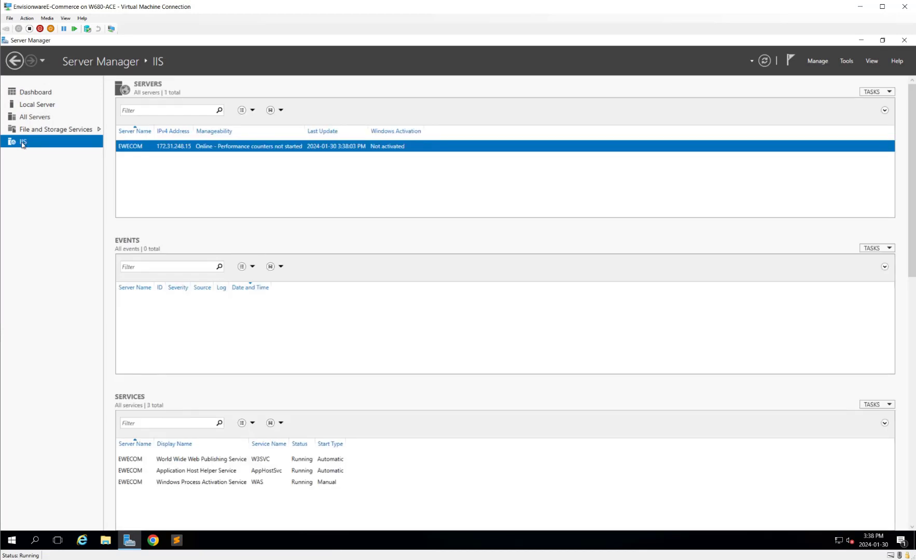
pyautogui.rightClick(205, 152)
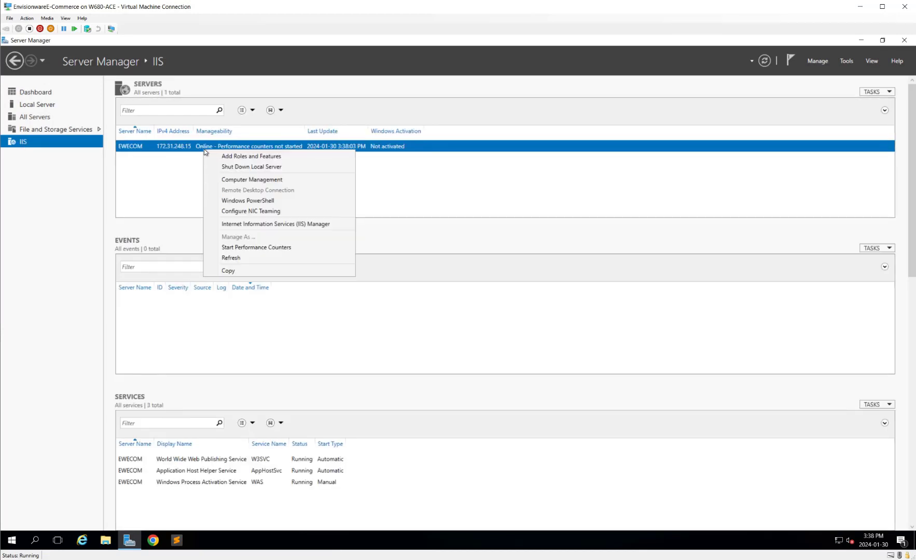
pyautogui.click(259, 224)
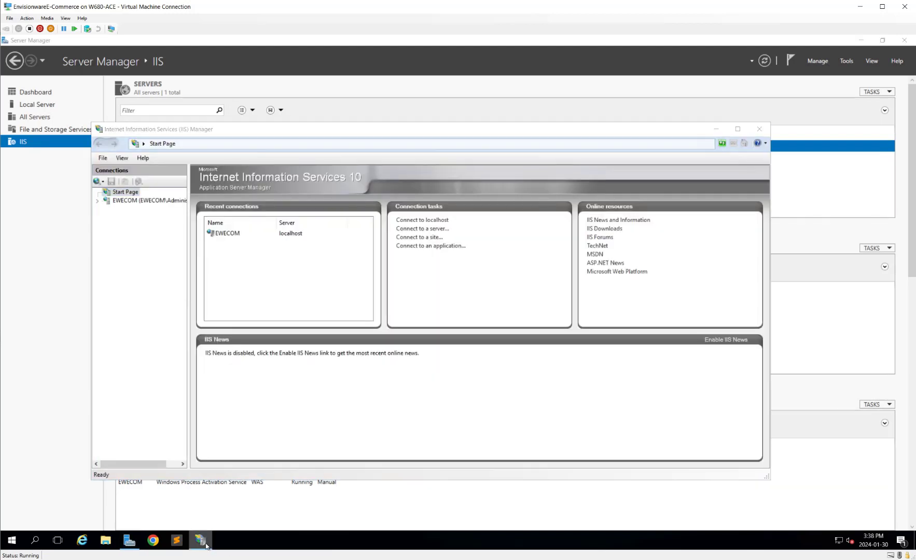
pyautogui.rightClick(206, 545)
# Step: Pin IIS Manager to the taskbar and select Default Web Site under EWECOM's Sites
pyautogui.click(238, 506)
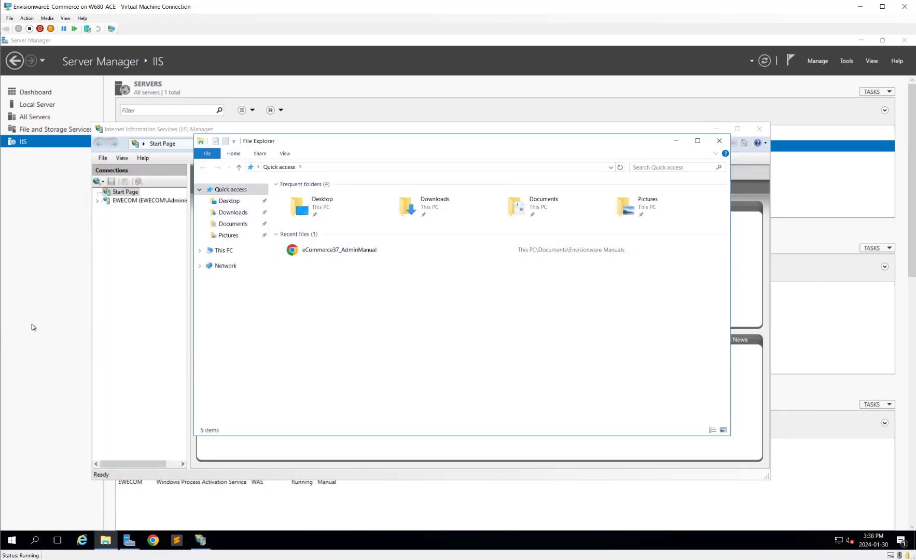
pyautogui.click(137, 271)
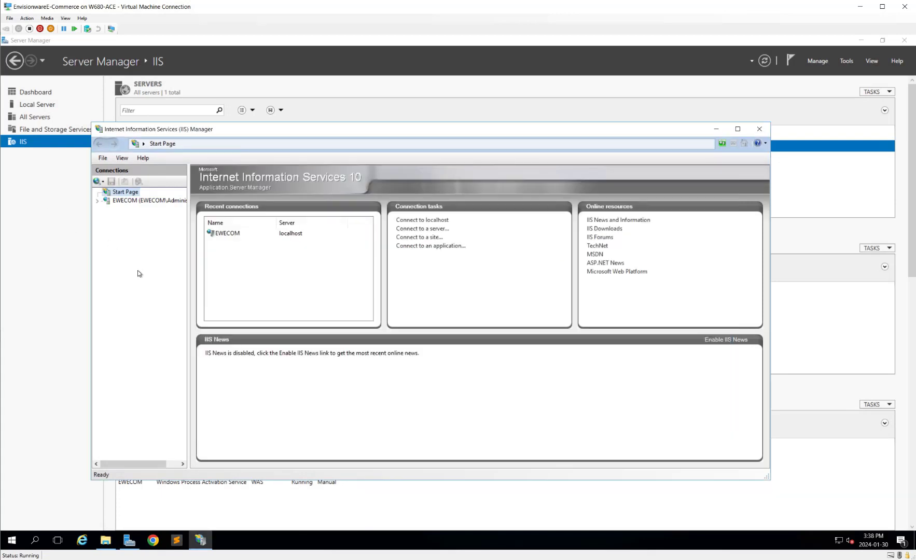
pyautogui.click(98, 202)
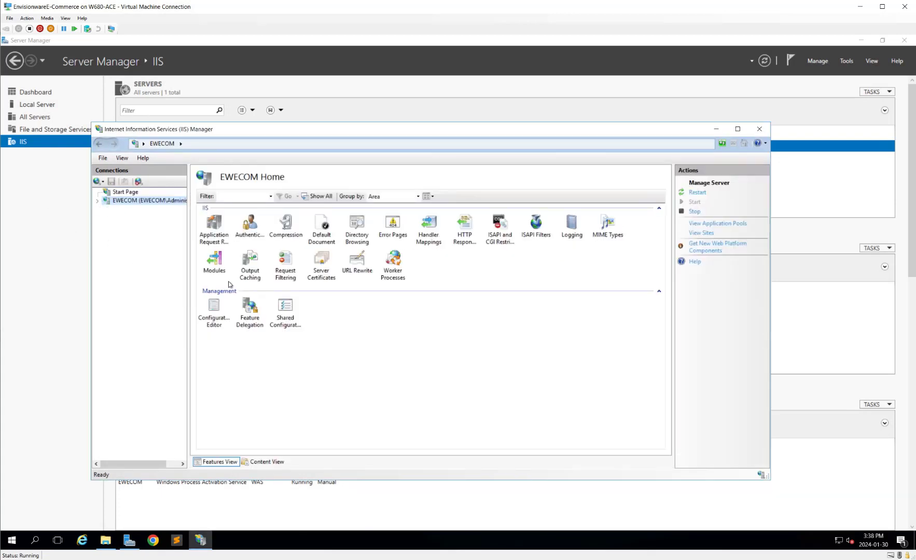
pyautogui.click(213, 229)
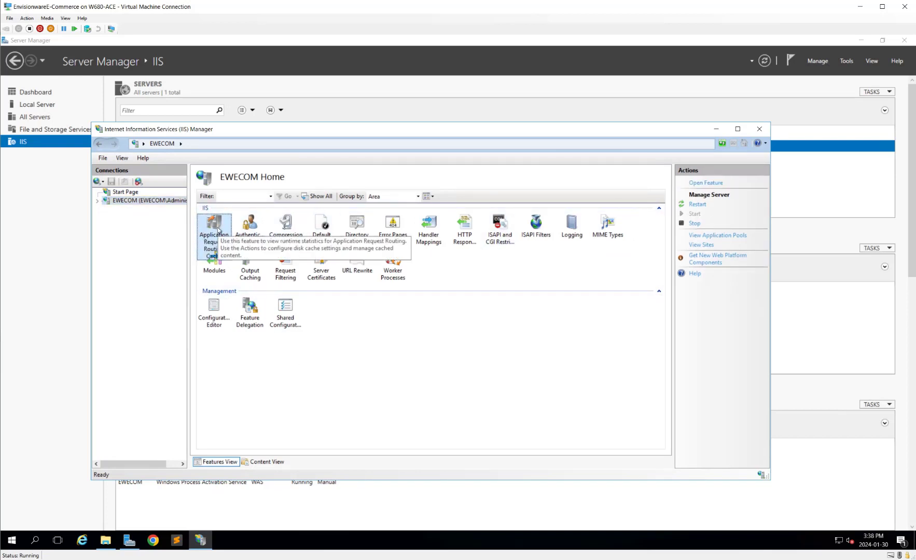
pyautogui.click(98, 201)
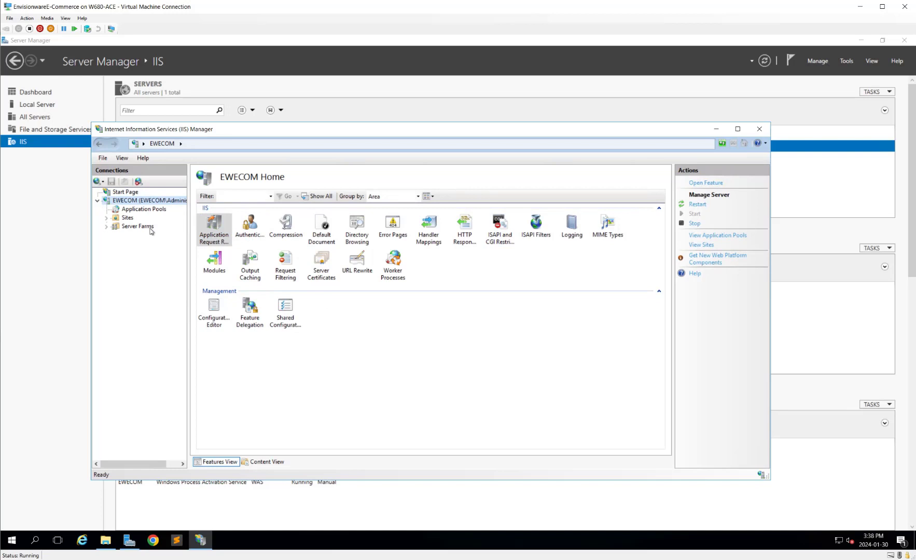
pyautogui.click(125, 218)
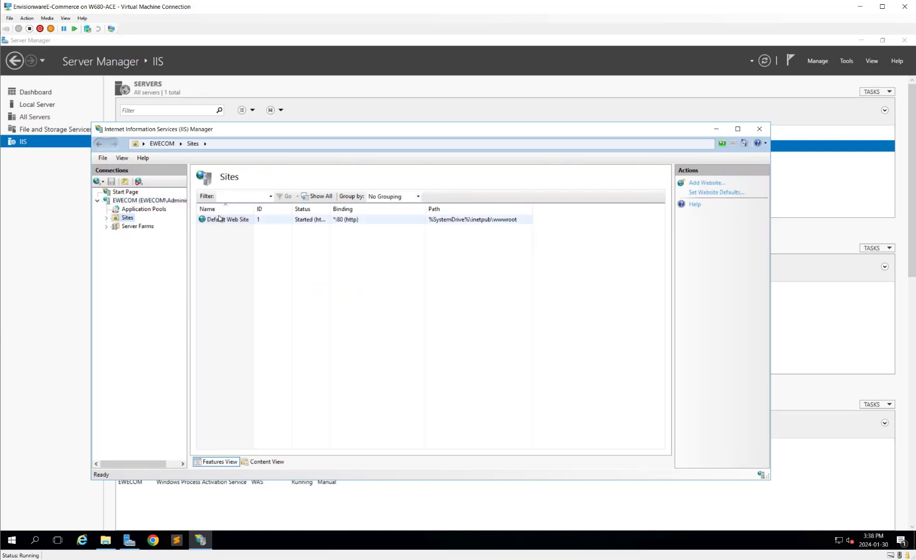
pyautogui.click(216, 223)
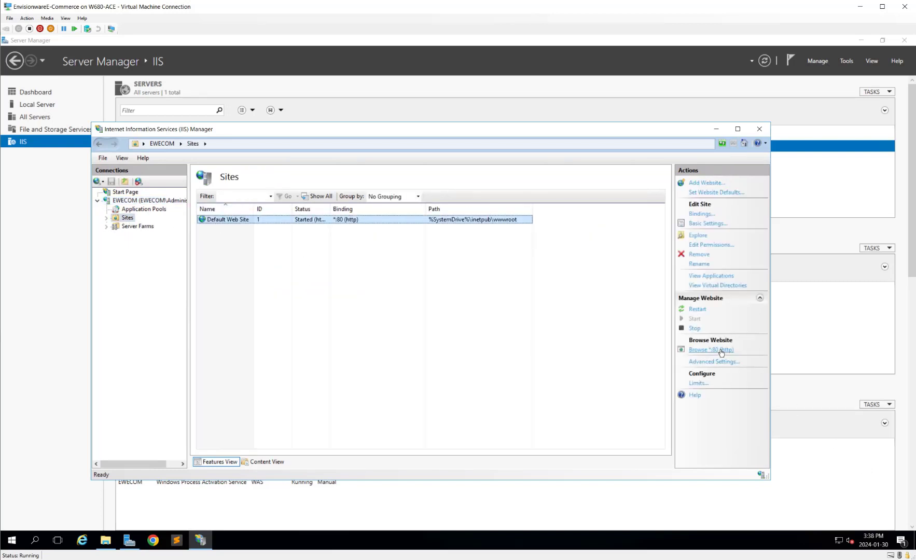
# Step: Browse Default Web Site on *:80 in Google Chrome to show the IIS welcome page
pyautogui.click(403, 208)
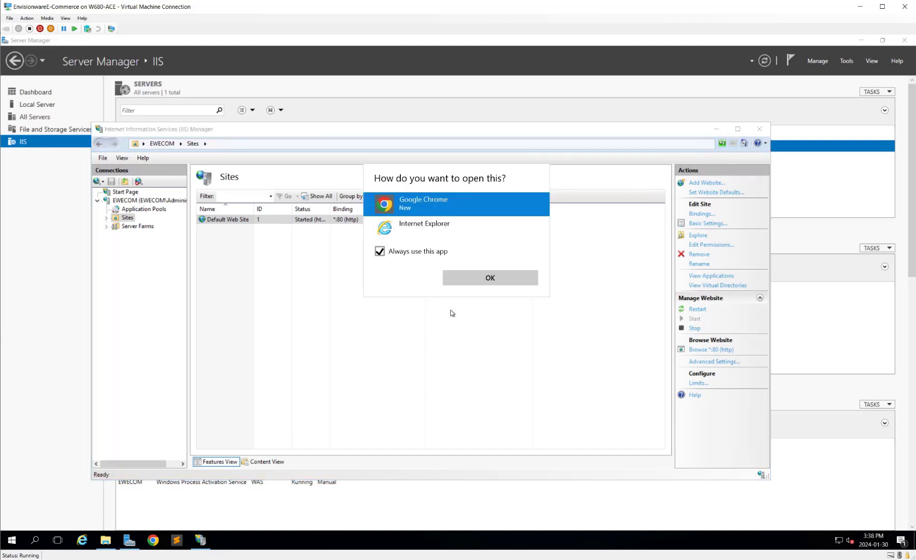
pyautogui.click(481, 278)
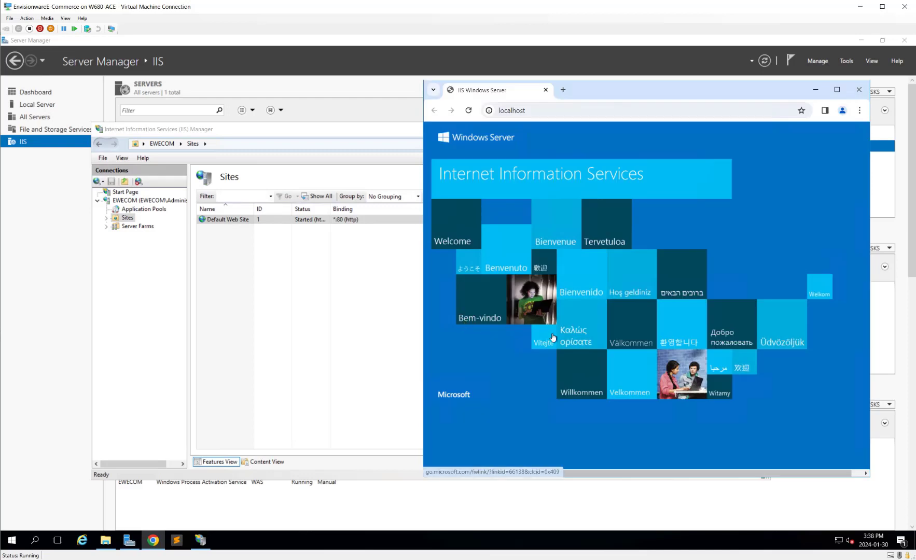
pyautogui.click(105, 540)
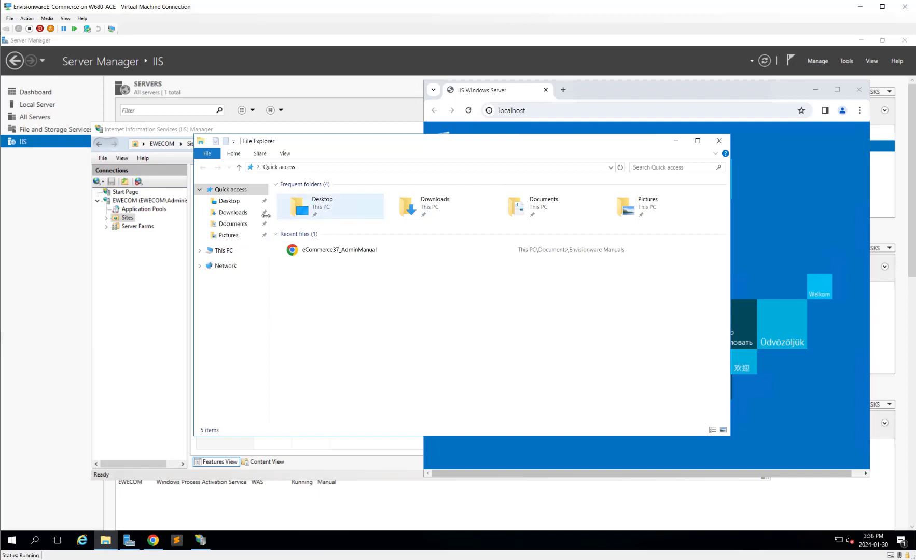
# Step: Run InstallEcommerceFull_3.7.0.26104 from Documents, allowing it past the security warning
pyautogui.click(234, 212)
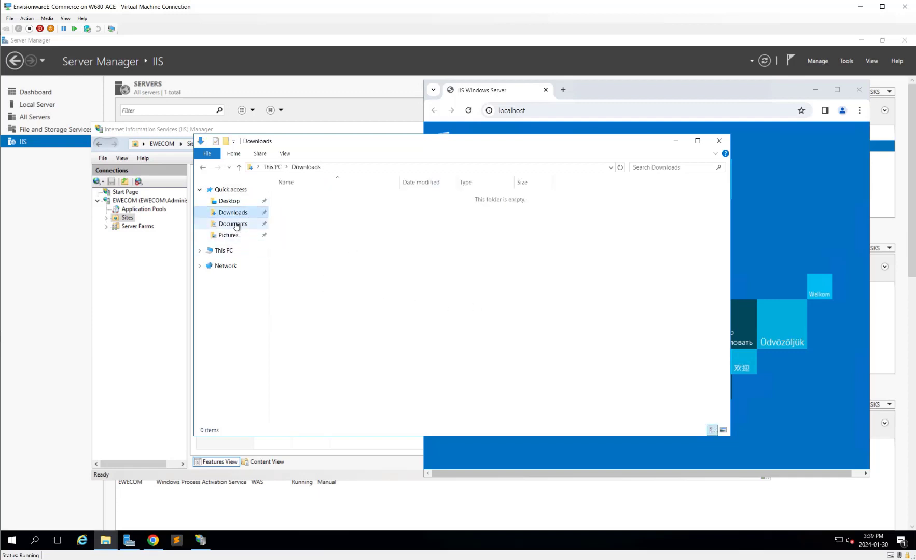
pyautogui.click(233, 201)
pyautogui.click(246, 227)
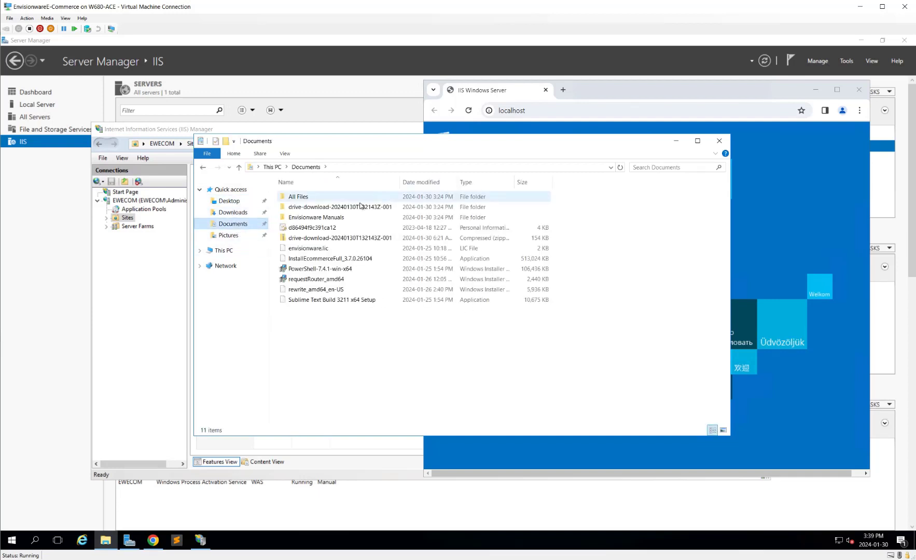
pyautogui.doubleClick(337, 259)
pyautogui.click(498, 304)
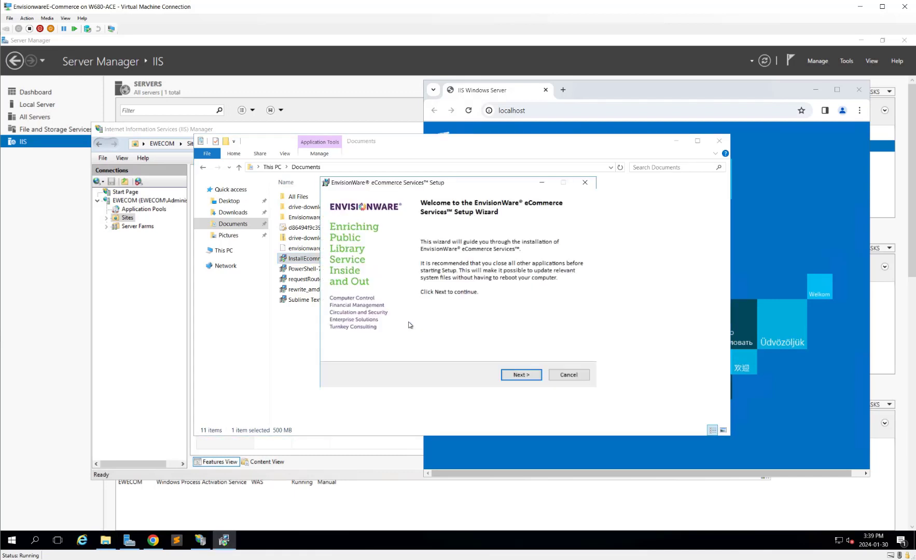
# Step: Select Server Components and Web Module in EnvisionWare eCommerce Setup and install them
pyautogui.click(520, 374)
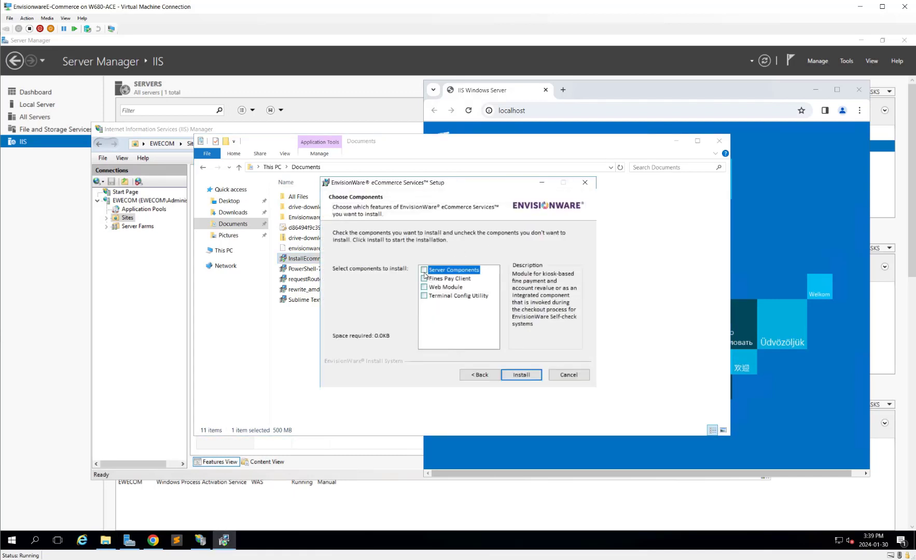
pyautogui.click(424, 270)
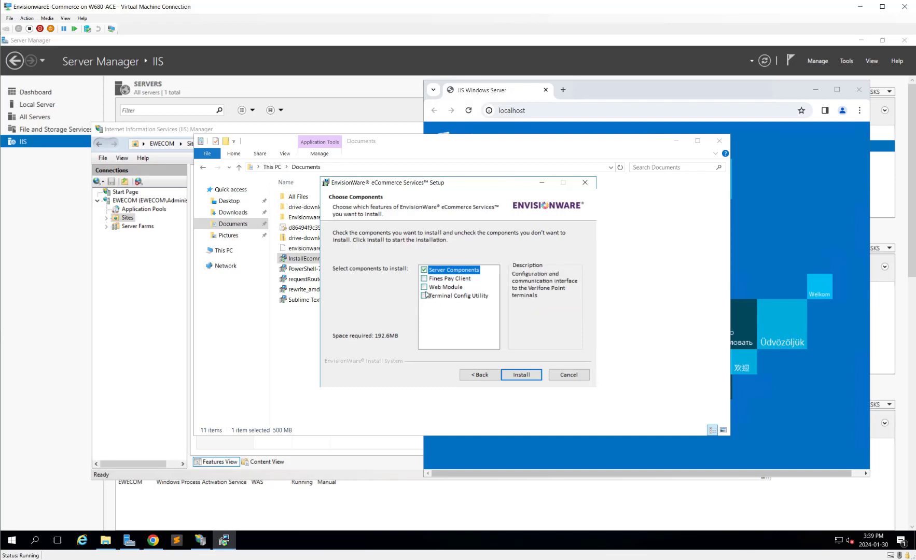
pyautogui.click(430, 288)
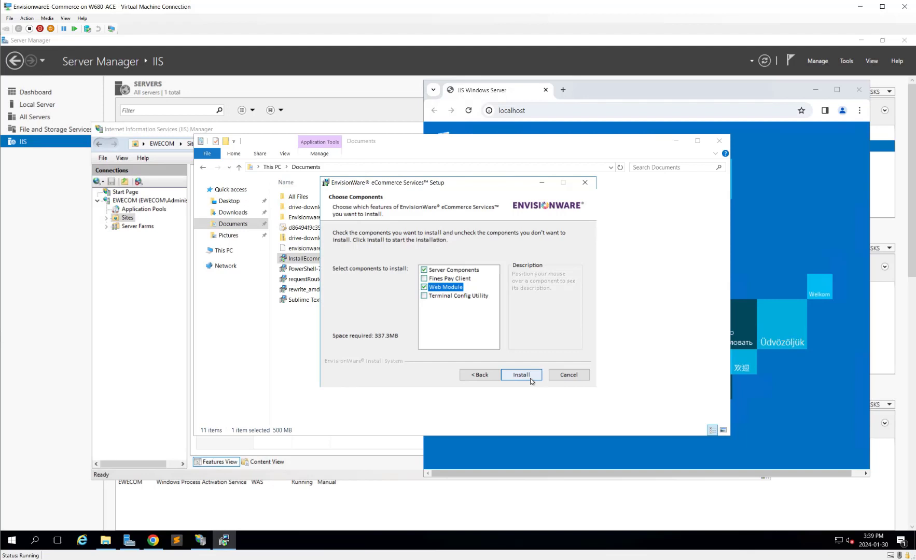
pyautogui.click(531, 380)
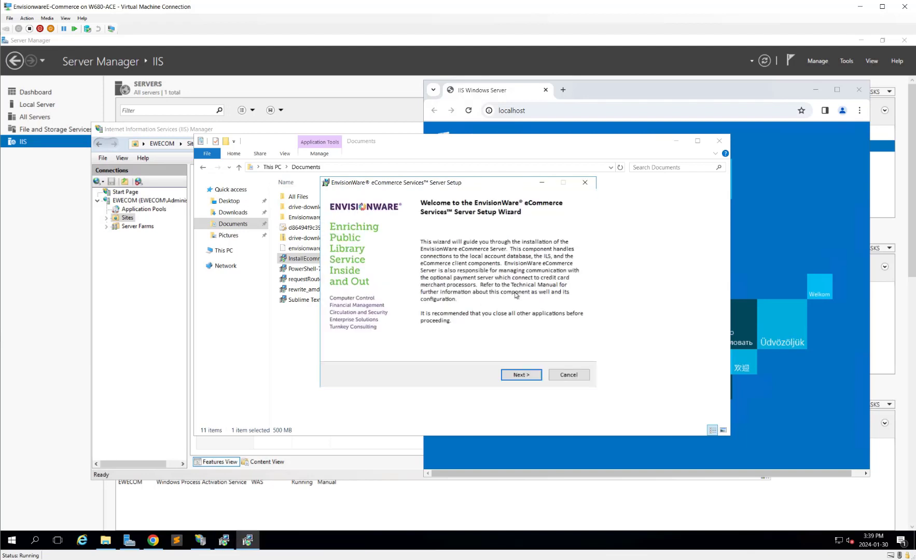
# Step: Accept the Server Setup license and choose Moneris as the merchant payment processor
pyautogui.click(523, 374)
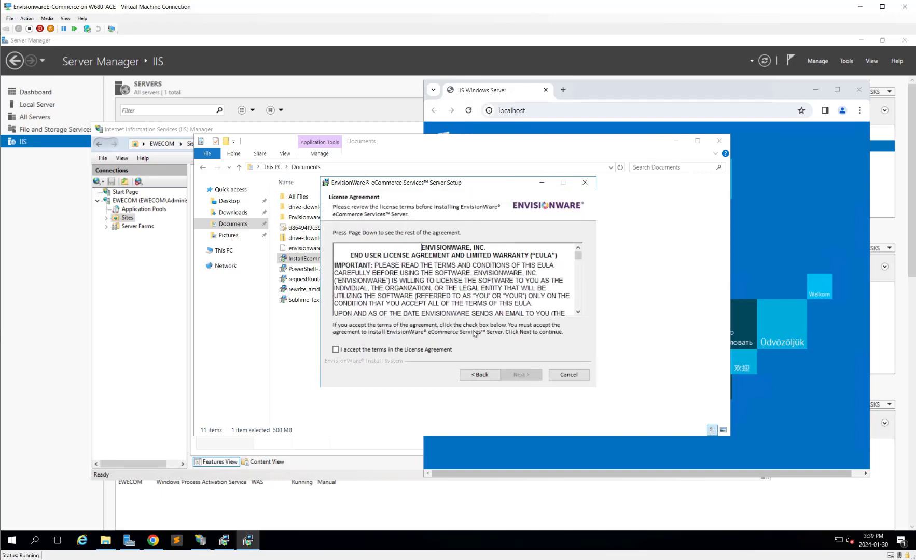
pyautogui.click(395, 351)
pyautogui.click(520, 376)
pyautogui.click(447, 255)
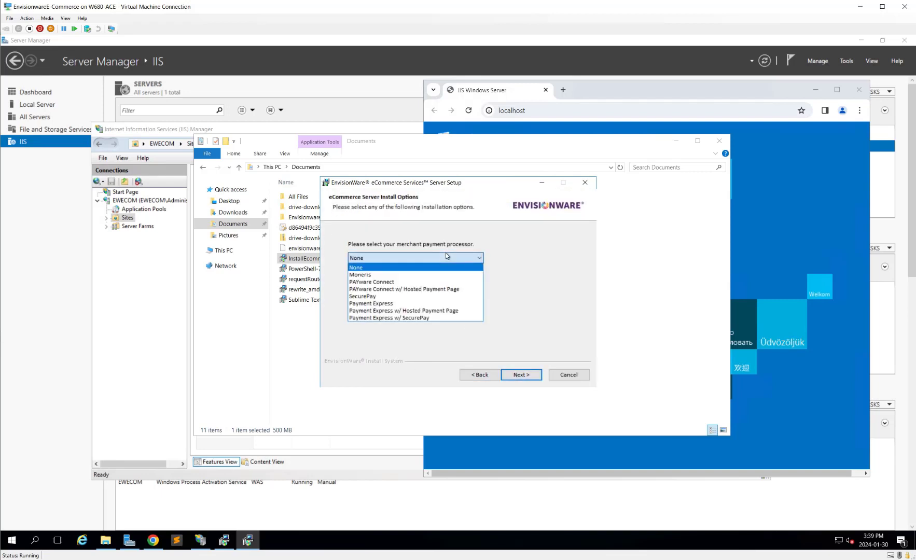
pyautogui.click(410, 275)
pyautogui.click(535, 375)
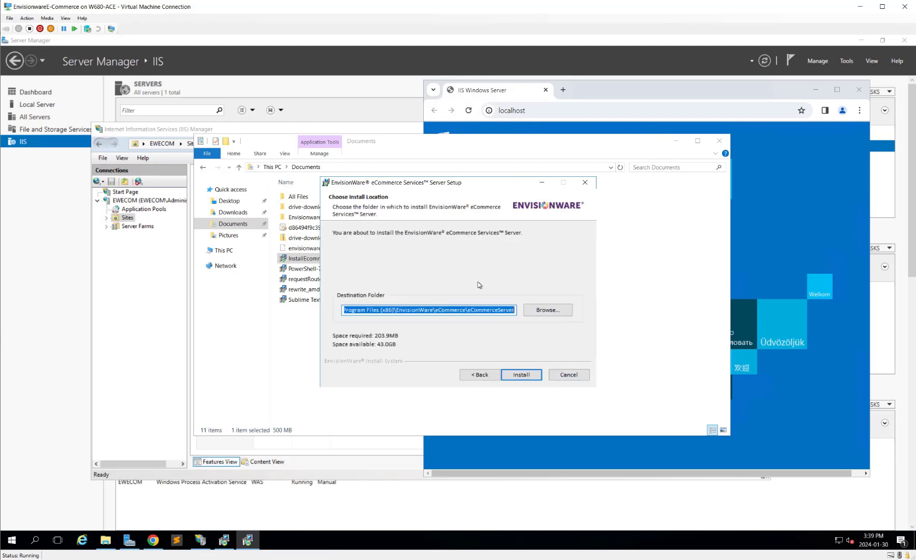
# Step: Install the server in the default folder, acknowledge the firewall exception, and finish
pyautogui.click(533, 377)
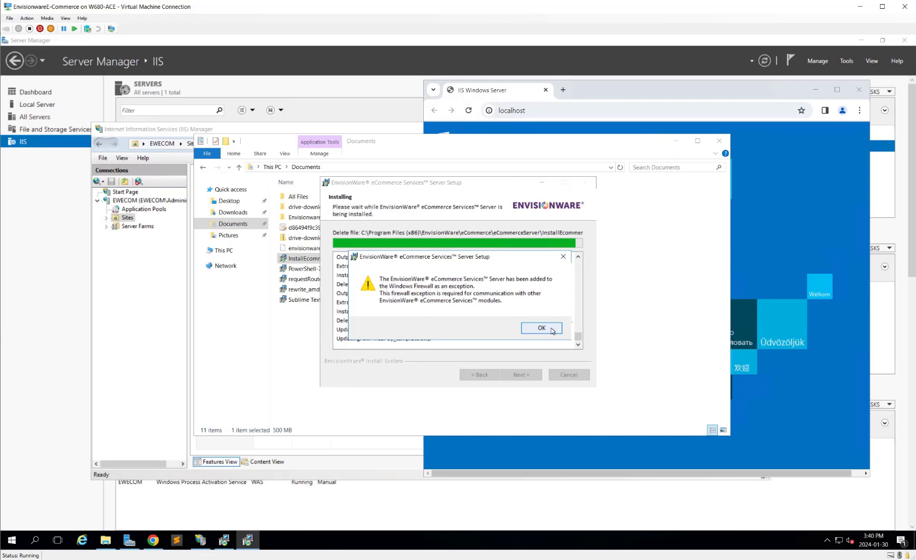
pyautogui.click(552, 331)
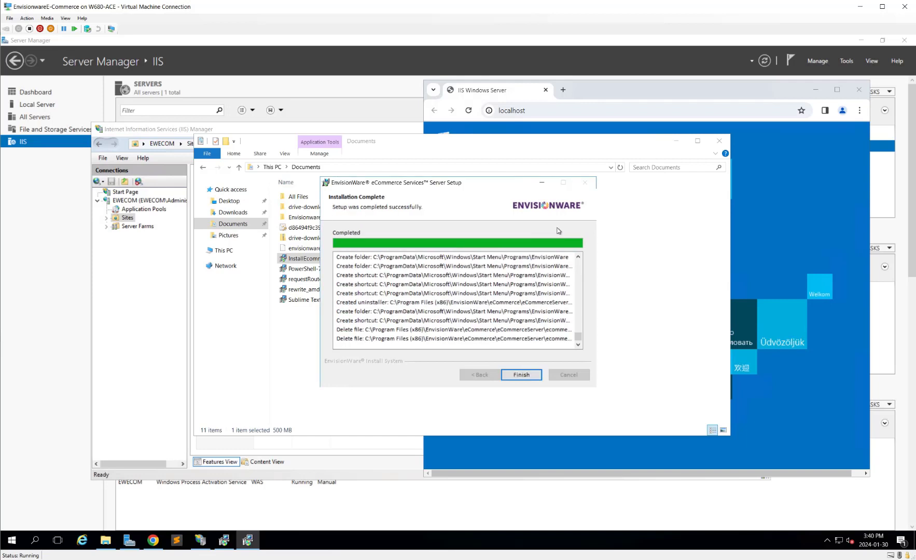
pyautogui.click(521, 374)
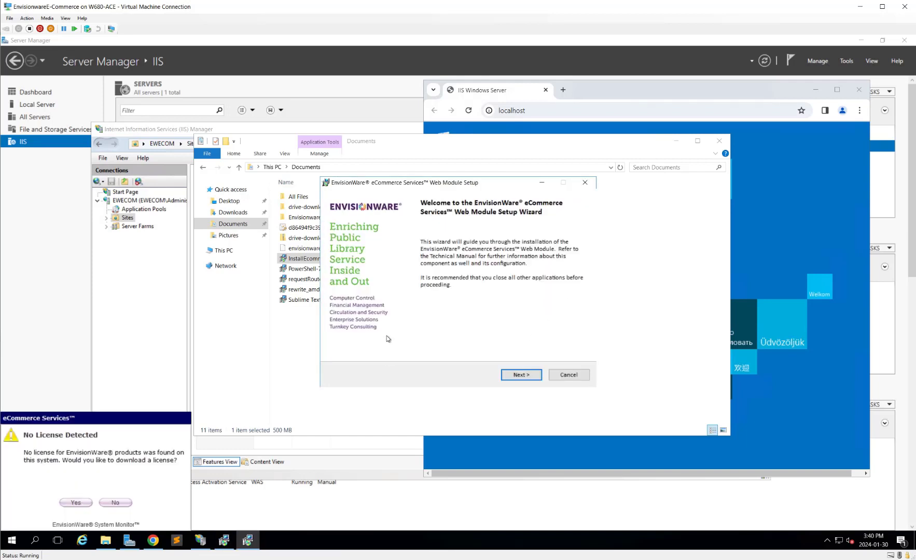
# Step: Install the Web Module in the default location using server 127.0.0.1, port 1962, then close setup
pyautogui.click(532, 376)
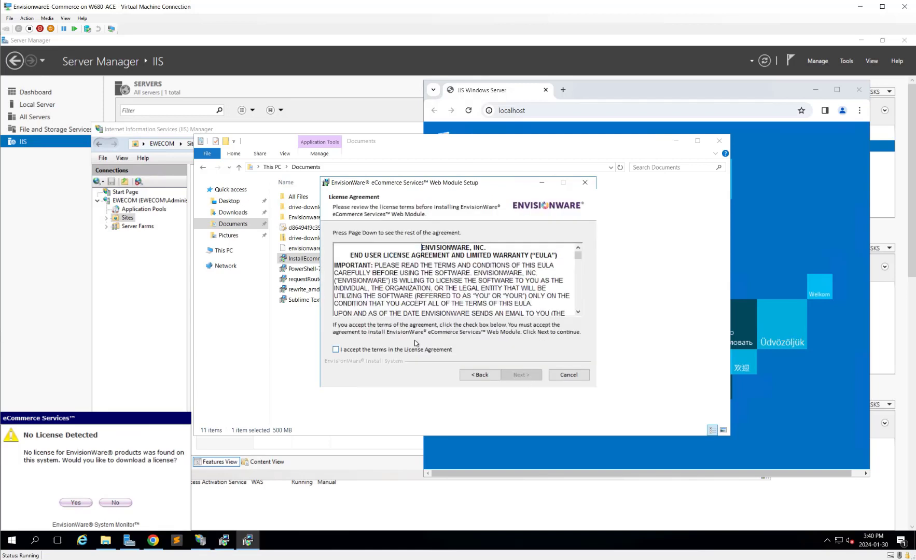
pyautogui.click(412, 350)
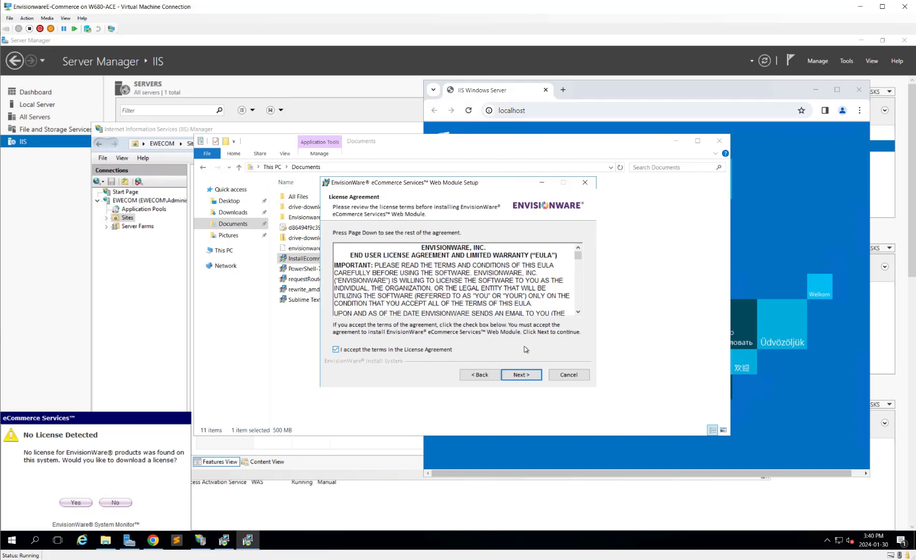
pyautogui.click(528, 379)
pyautogui.click(523, 375)
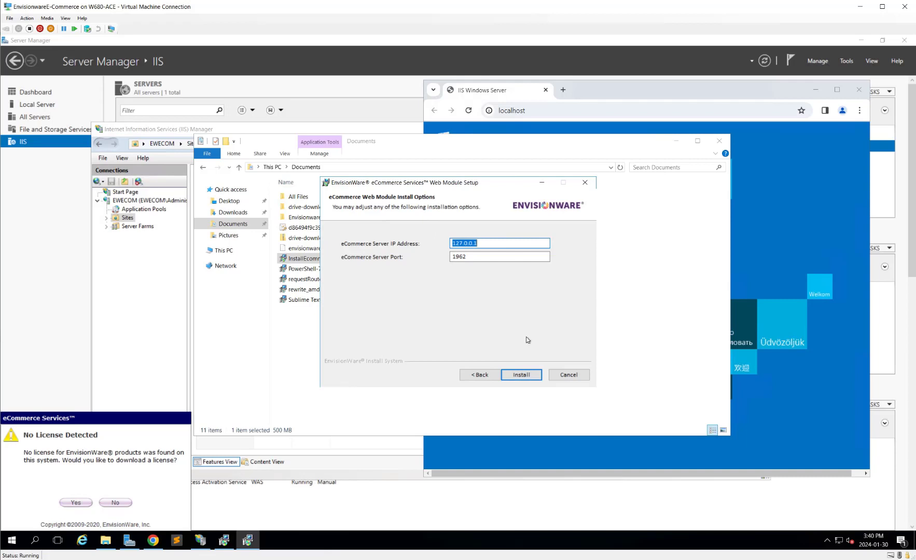
pyautogui.click(528, 378)
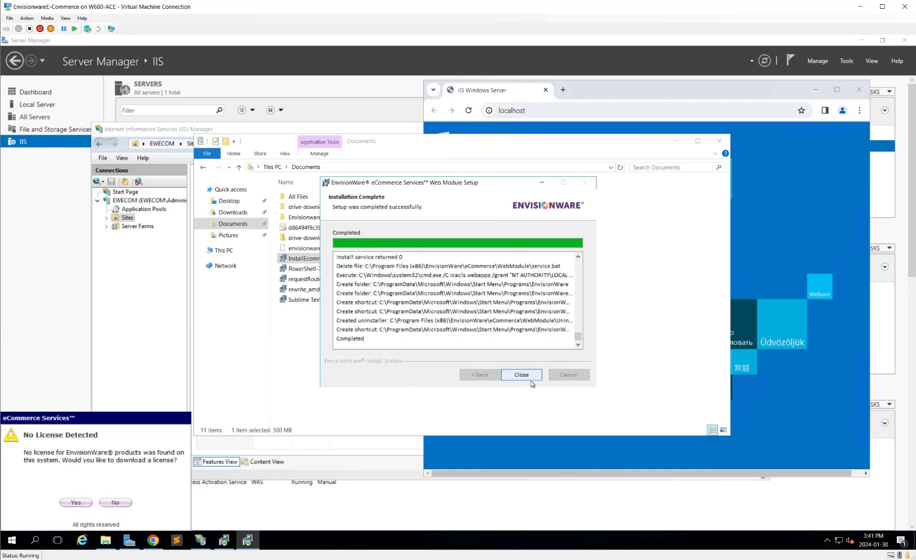
pyautogui.click(533, 378)
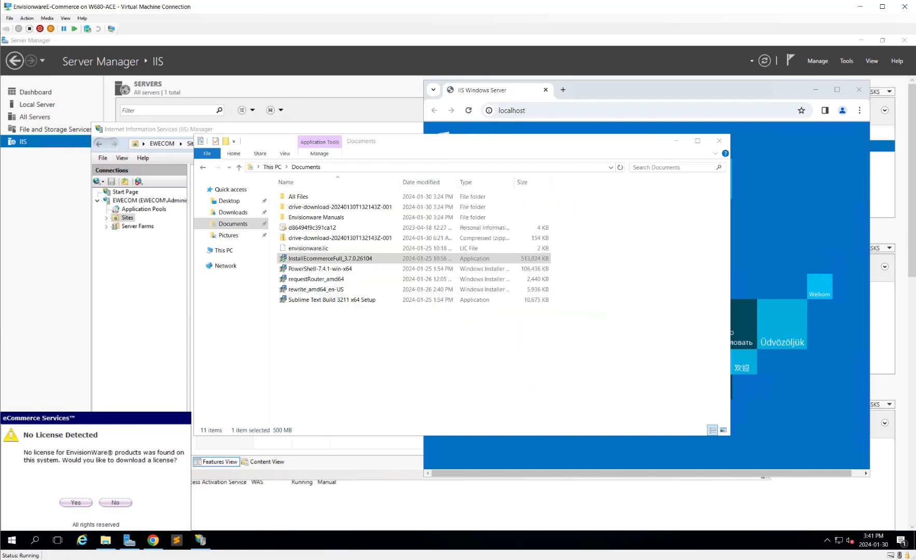
# Step: Browse to C:\Program Files (x86)\EnvisionWare, the folder holding envisionware.lic
pyautogui.click(329, 250)
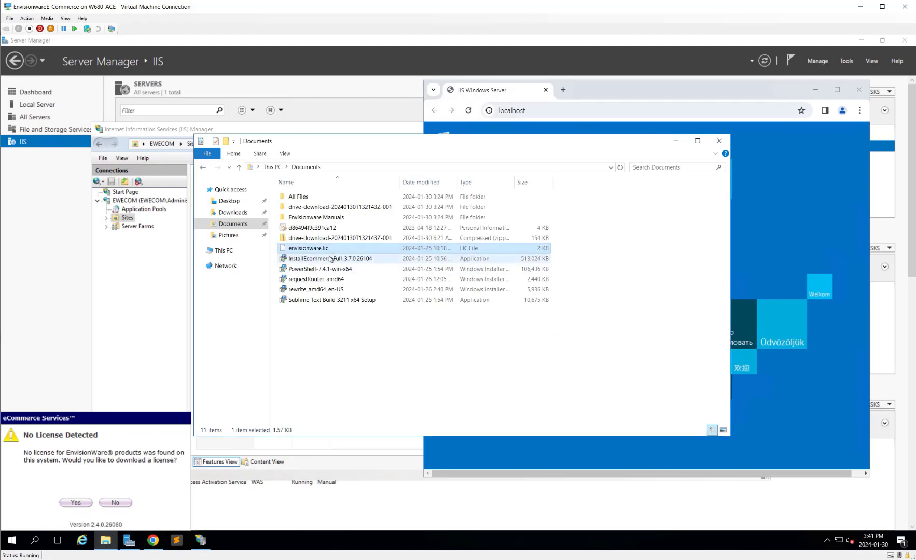
pyautogui.click(228, 214)
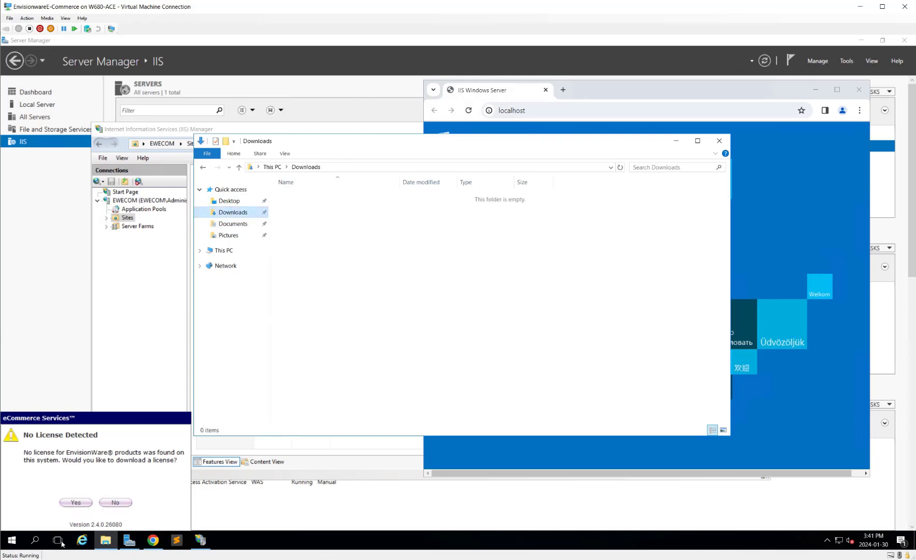
pyautogui.click(223, 250)
pyautogui.click(354, 277)
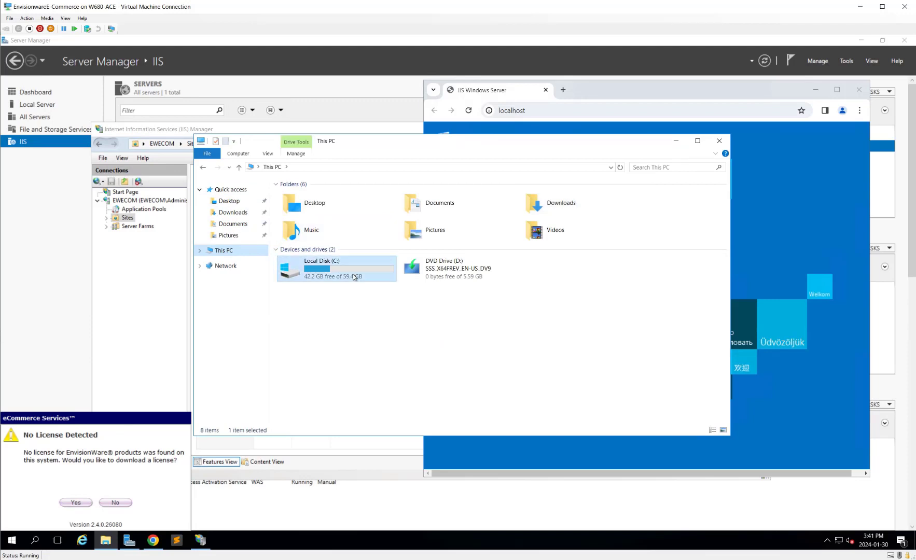
pyautogui.doubleClick(355, 277)
pyautogui.doubleClick(322, 229)
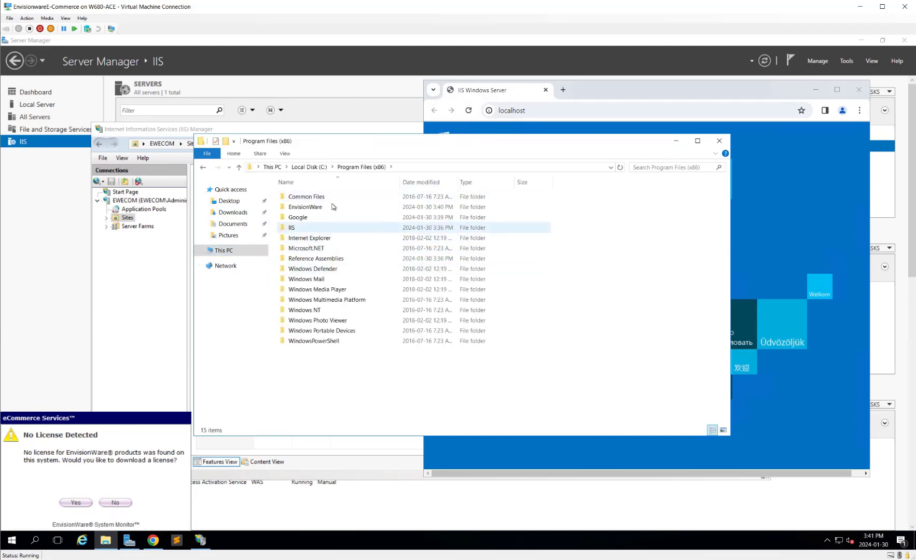
pyautogui.doubleClick(334, 206)
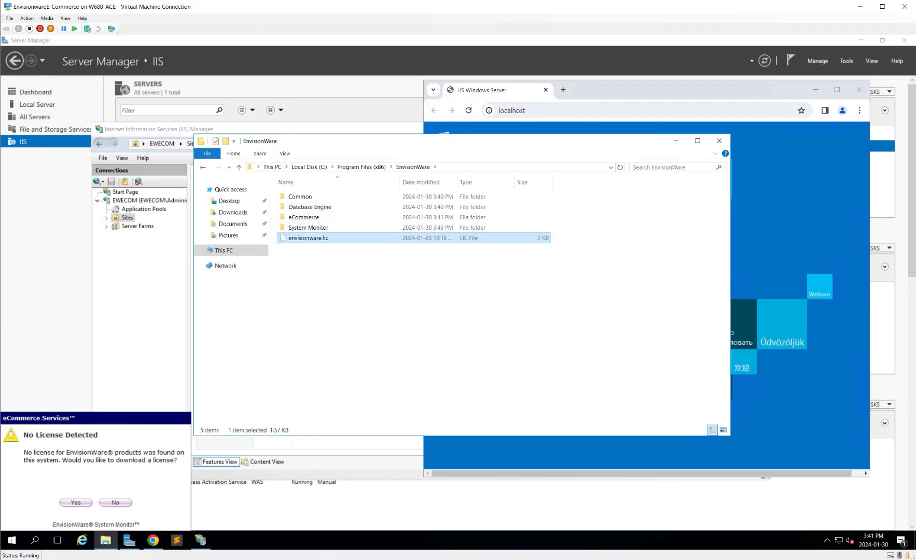
# Step: Dismiss the license download prompt and minimize File Explorer
pyautogui.click(79, 503)
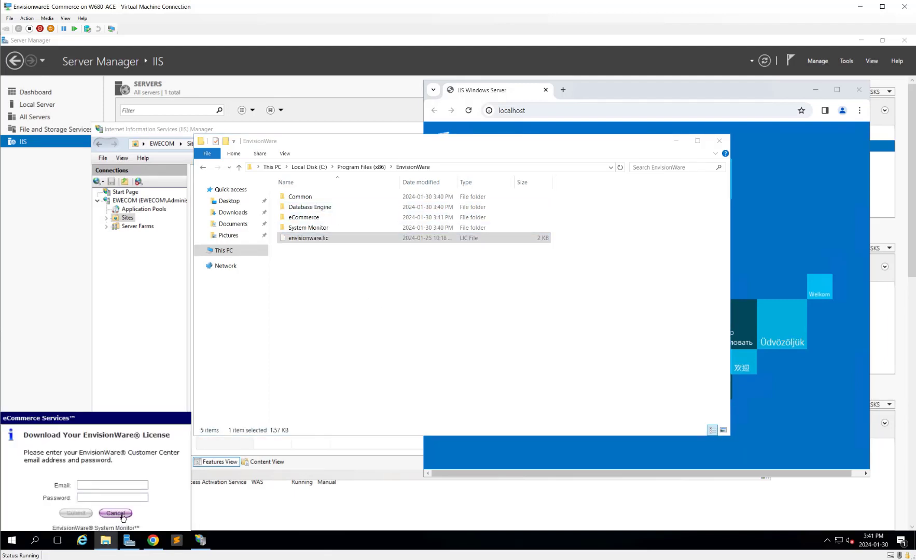
pyautogui.click(116, 513)
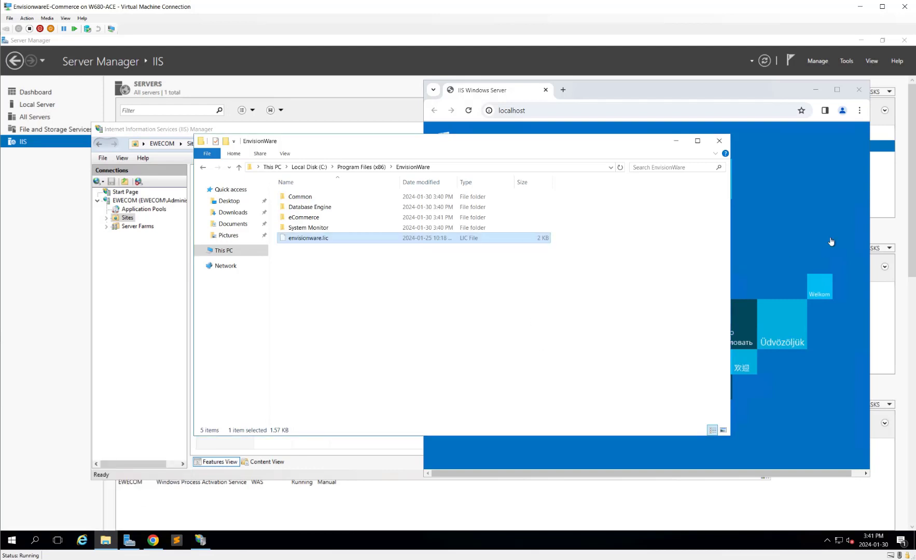
pyautogui.click(677, 142)
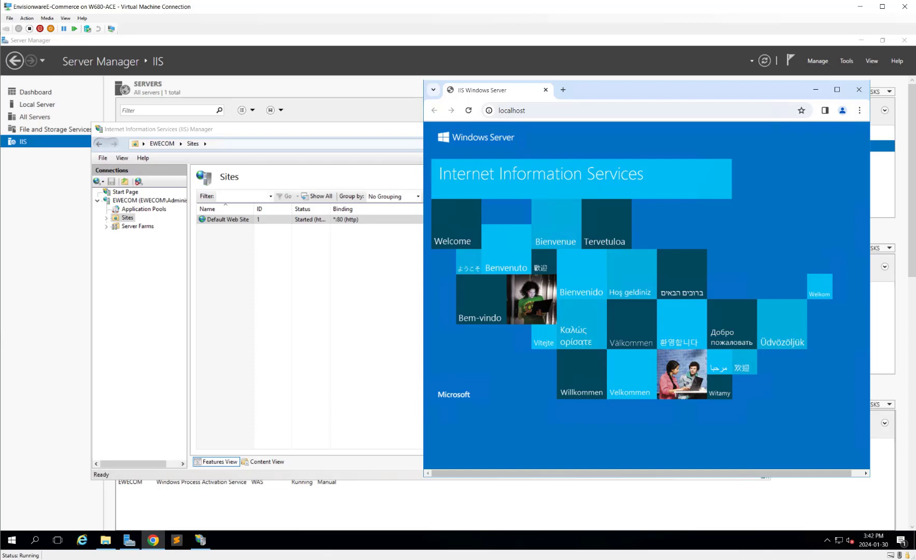
# Step: Load localhost:3000 in Chrome, which redirects to eCommerceWebModule/Home and fails with HTTP ERROR 500
pyautogui.click(558, 110)
pyautogui.click(559, 110)
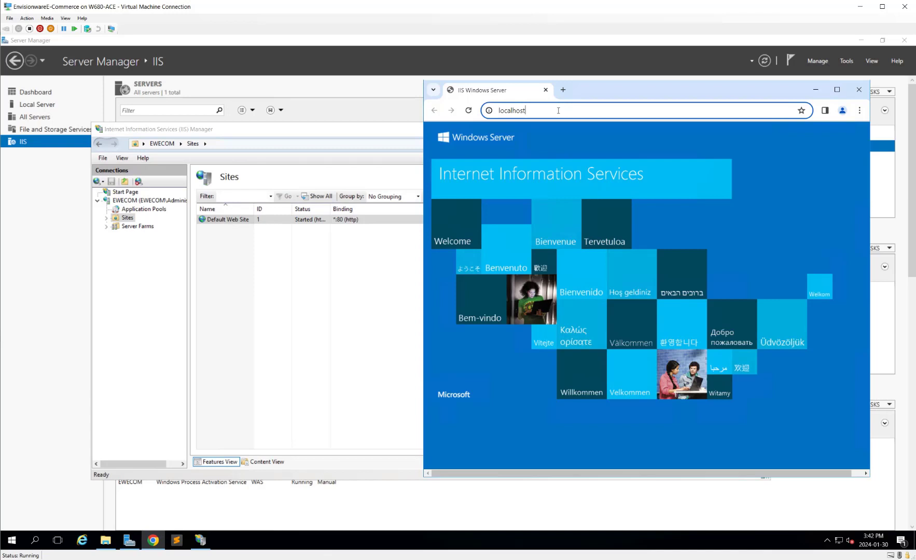
pyautogui.write(':3000')
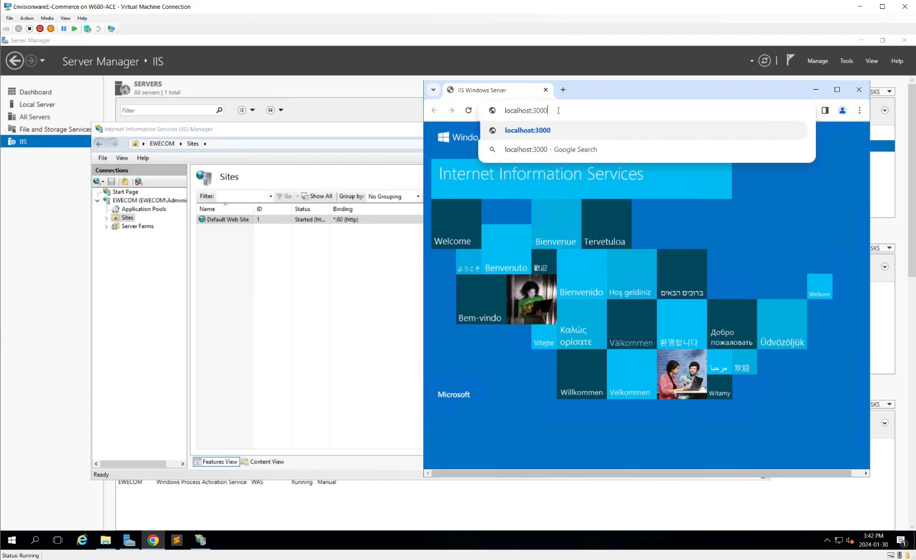
pyautogui.press('Return')
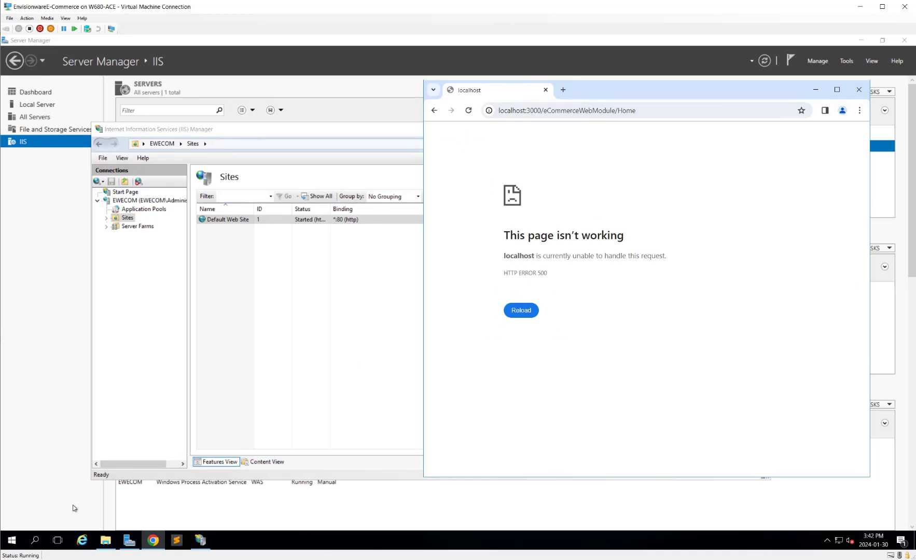
pyautogui.click(14, 545)
# Step: Restart the server with 'Other (Planned)' as the shutdown reason
pyautogui.click(11, 519)
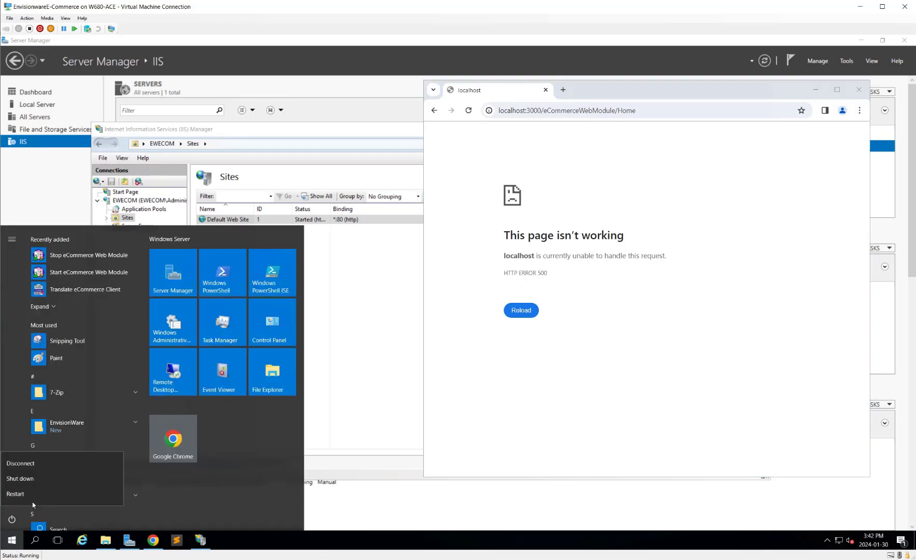
pyautogui.click(32, 494)
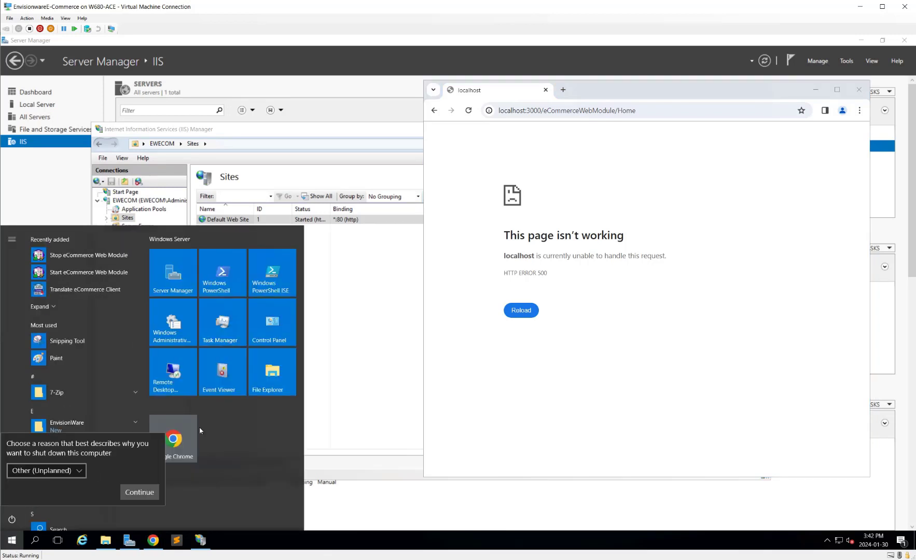
pyautogui.click(79, 471)
pyautogui.click(59, 411)
pyautogui.click(140, 494)
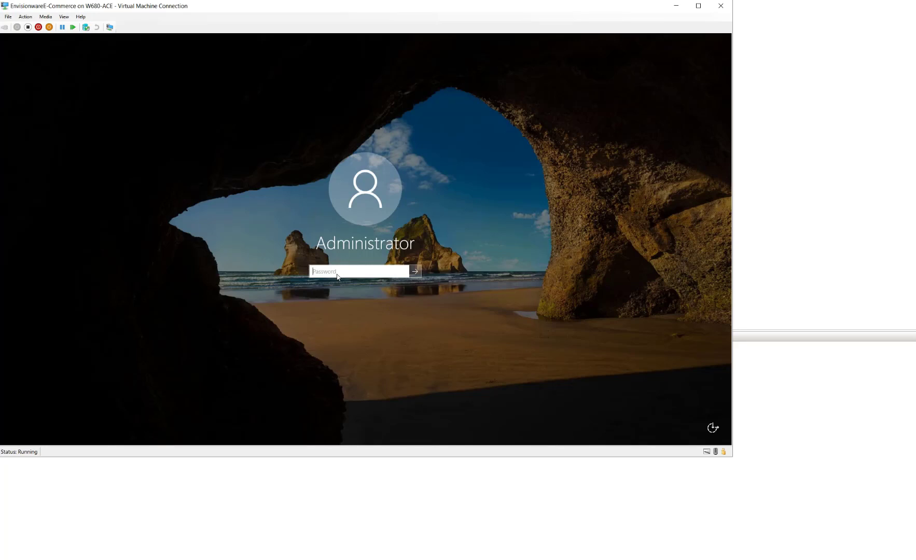
# Step: Enter the Administrator account password on the lock screen to sign back in
pyautogui.write('•')
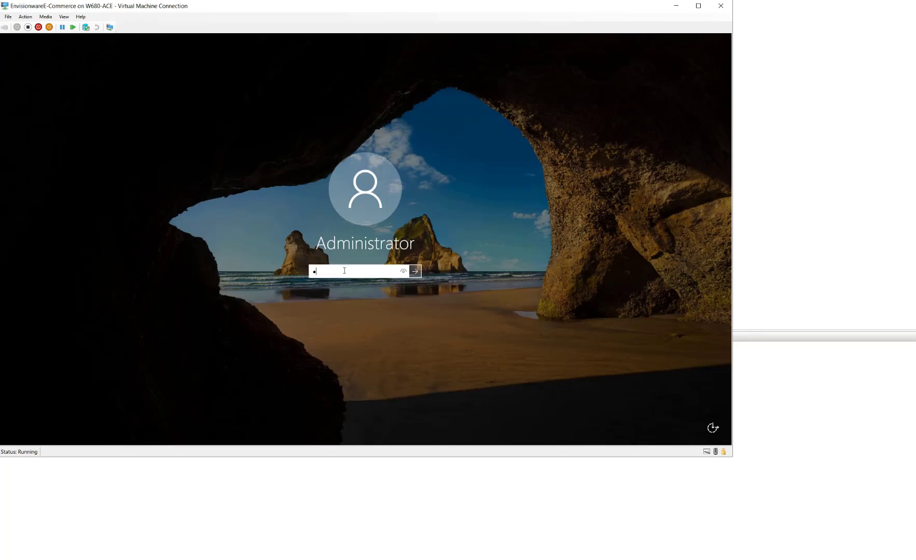
pyautogui.press('BackSpace')
pyautogui.write('•')
pyautogui.press('BackSpace')
pyautogui.press('BackSpace')
pyautogui.write('•••')
pyautogui.press('Return')
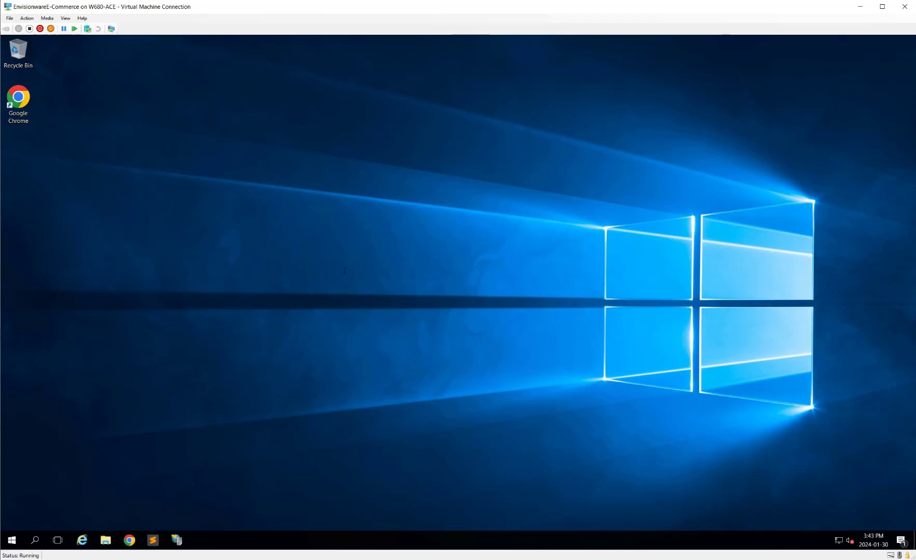
# Step: Launch Chrome and load localhost:3000 to reach the Library Card Number login page
pyautogui.doubleClick(18, 102)
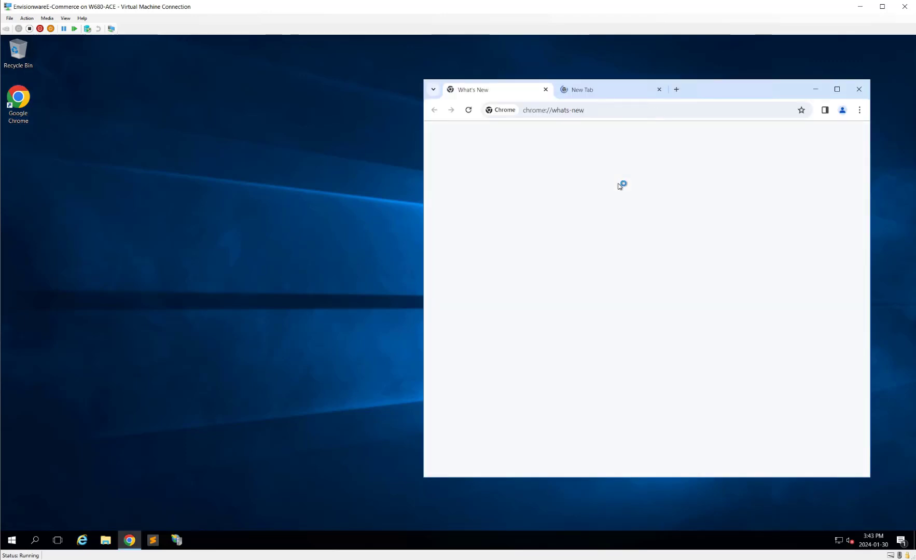
pyautogui.click(605, 111)
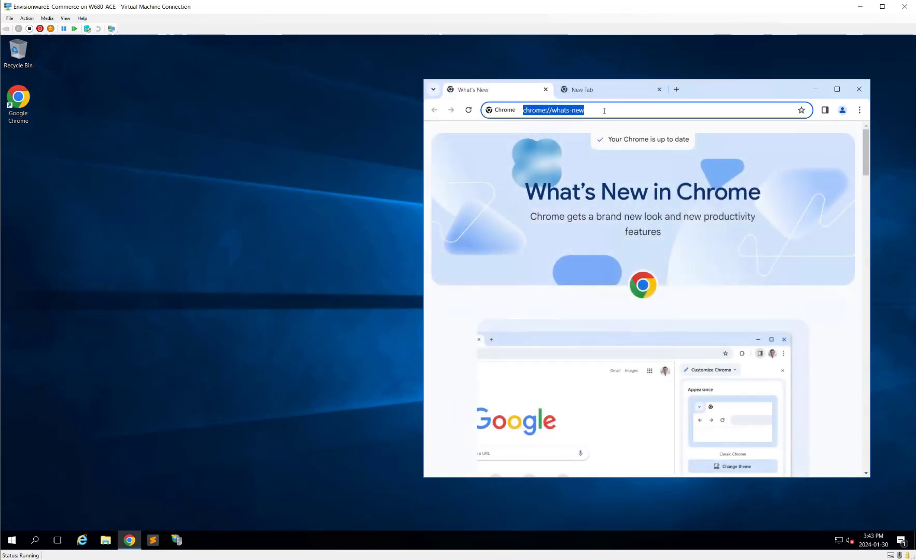
pyautogui.write('localhost:3000')
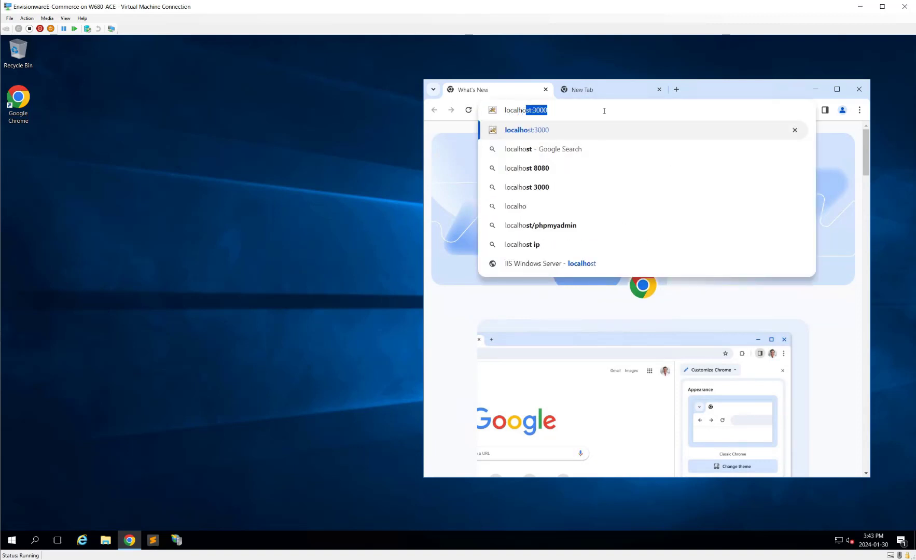
pyautogui.press('Return')
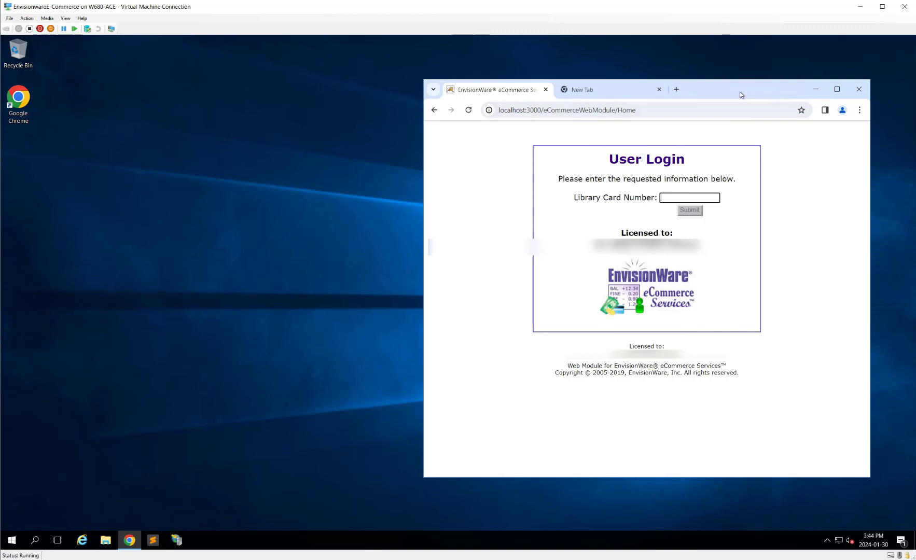
pyautogui.moveTo(740, 92); pyautogui.dragTo(600, 94)
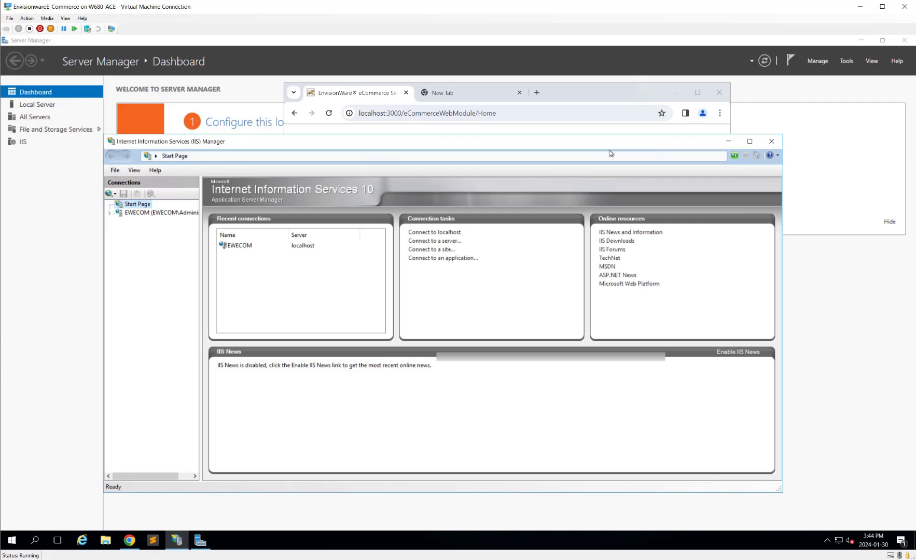
# Step: Narrow the IIS Manager window and place the setup manual's ARR instructions beside it
pyautogui.moveTo(596, 141); pyautogui.dragTo(493, 55)
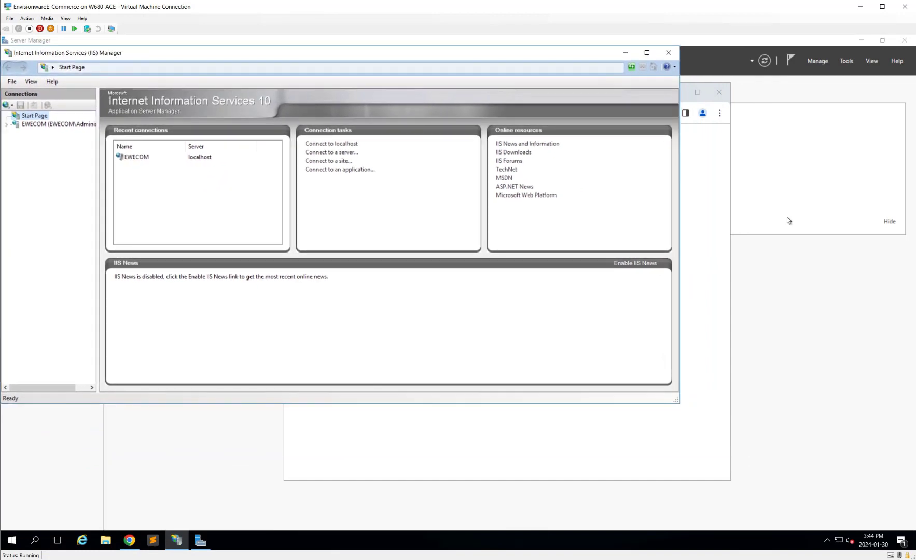
pyautogui.moveTo(680, 233); pyautogui.dragTo(475, 286)
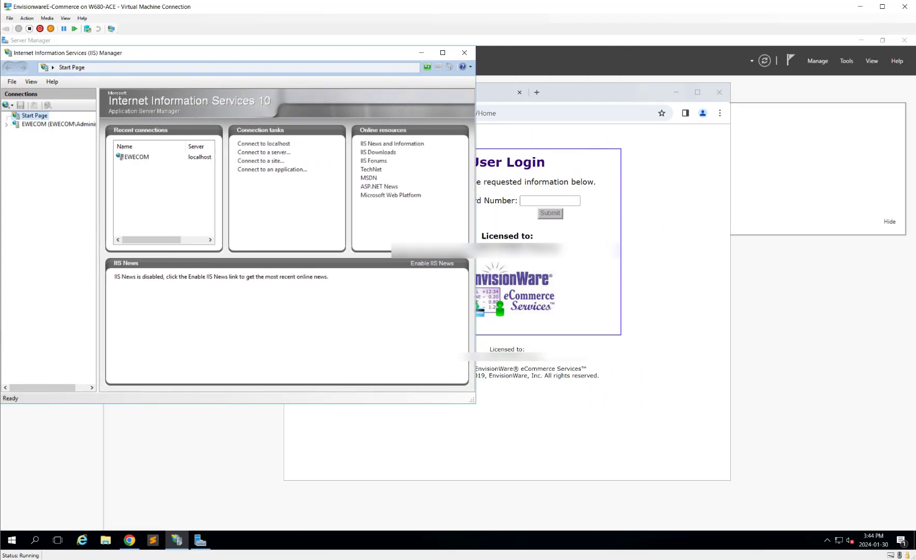
pyautogui.moveTo(915, 168); pyautogui.dragTo(707, 10)
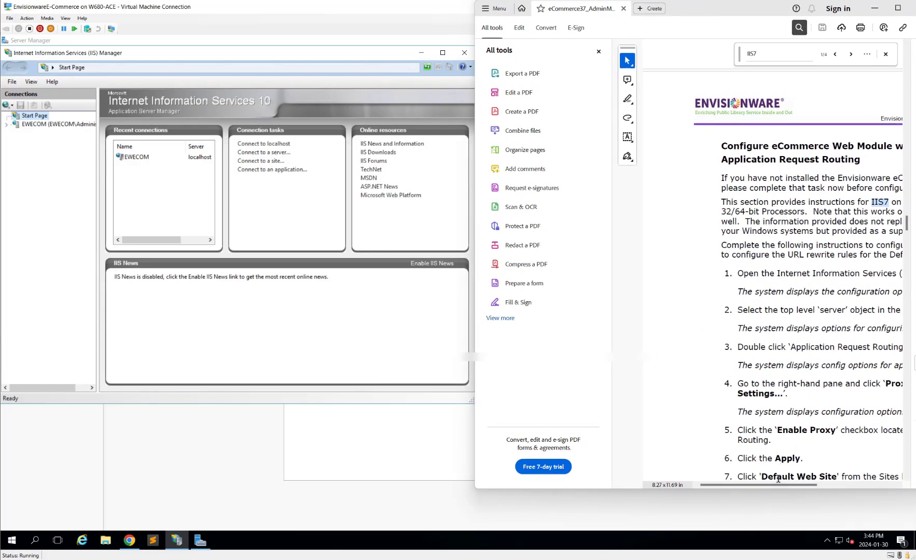
# Step: Select EWECOM in the IIS Connections tree and close the VM's admin manual tab
pyautogui.moveTo(779, 486); pyautogui.dragTo(823, 481)
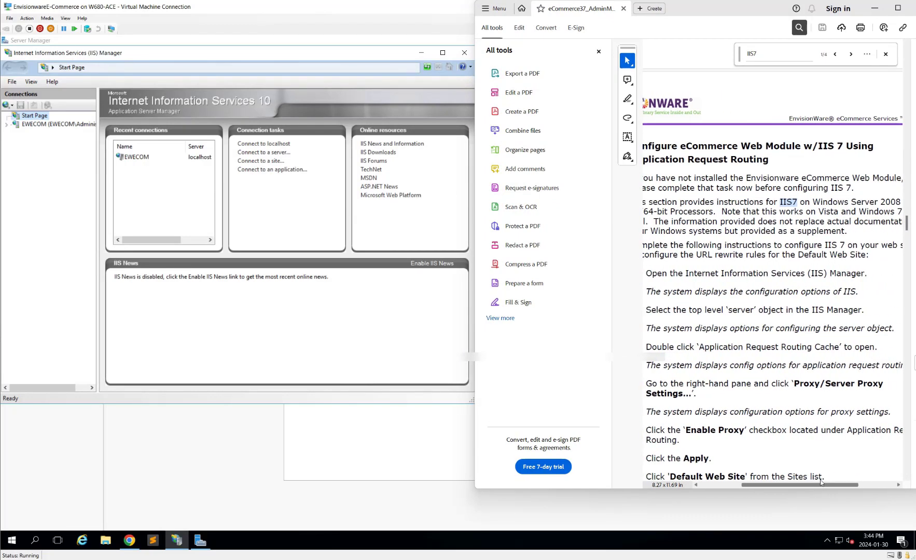
pyautogui.click(9, 126)
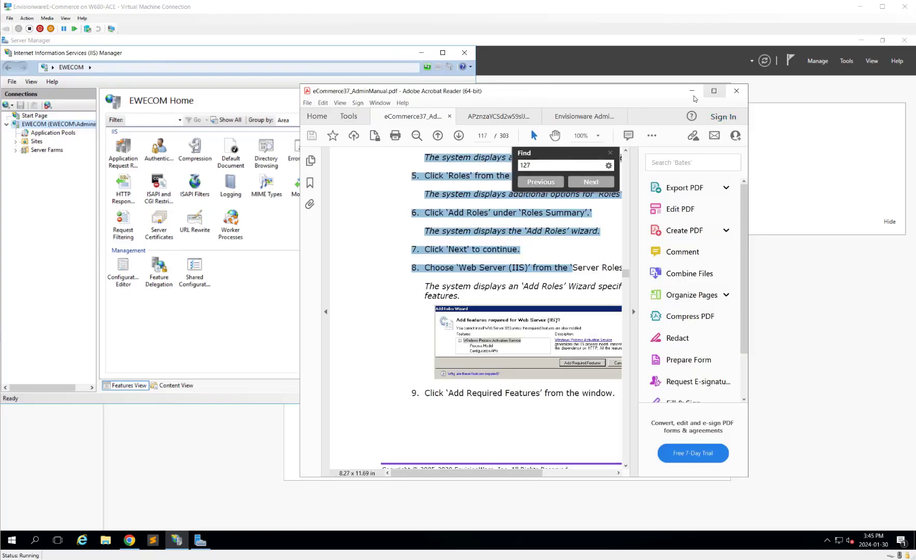
pyautogui.click(736, 91)
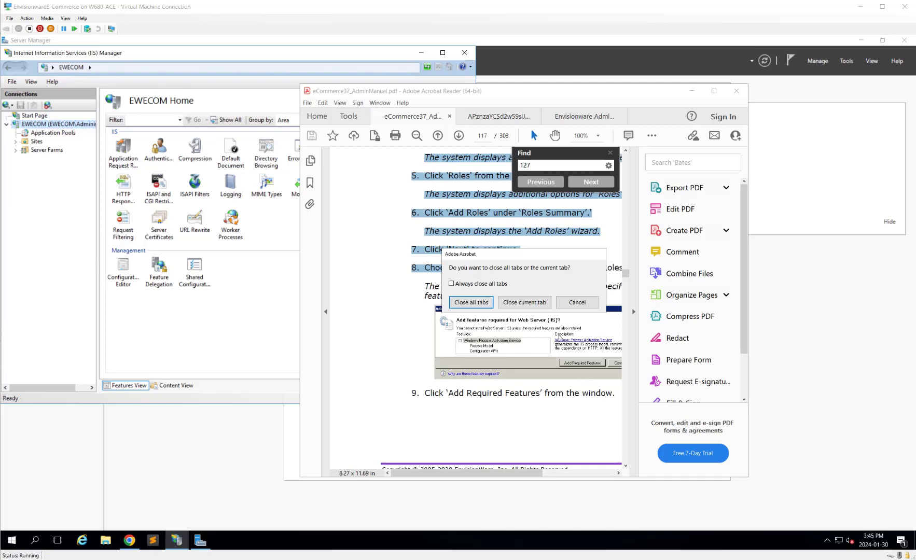
pyautogui.click(524, 302)
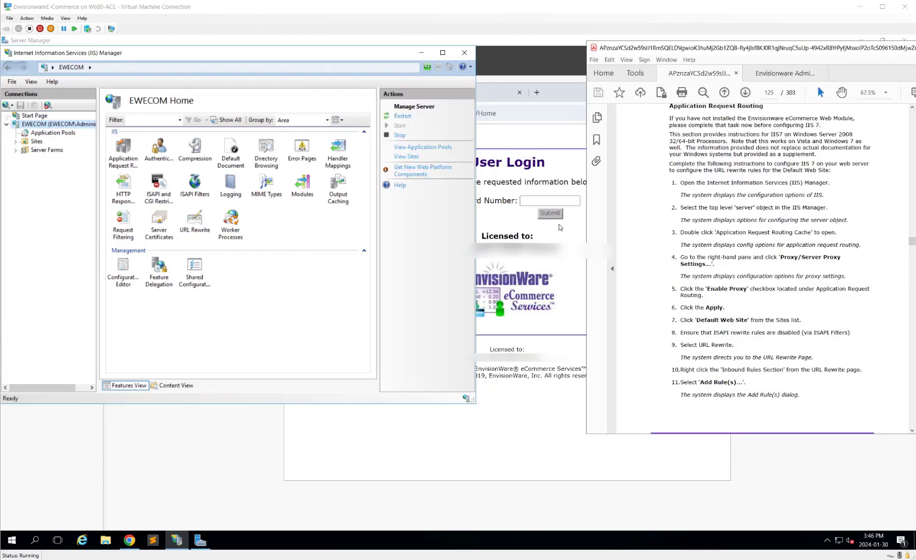
# Step: Enable the proxy in Application Request Routing's Server Proxy Settings for EWECOM and apply it
pyautogui.click(126, 154)
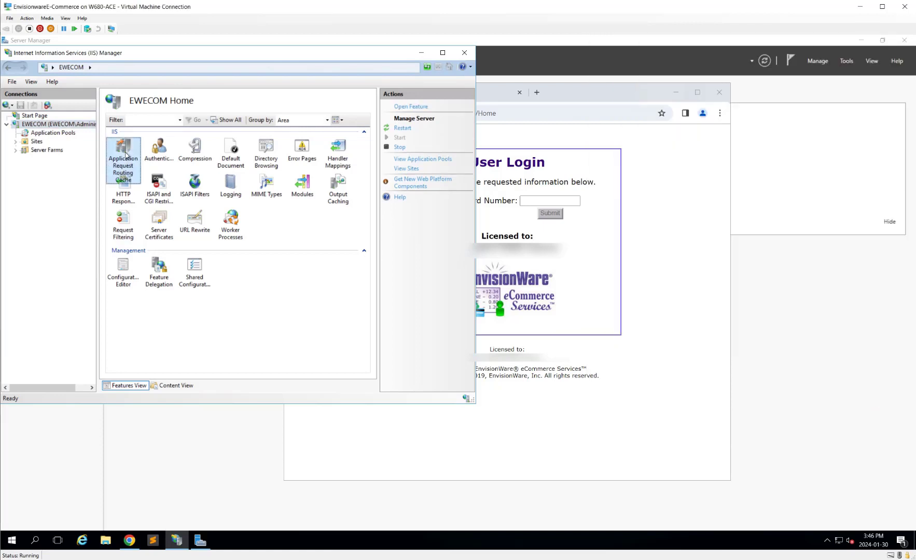
pyautogui.doubleClick(126, 154)
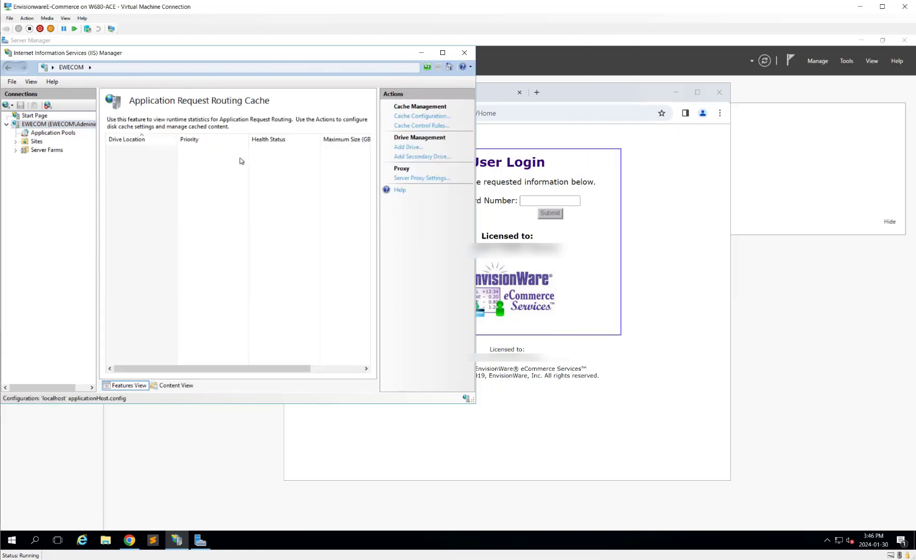
pyautogui.click(422, 120)
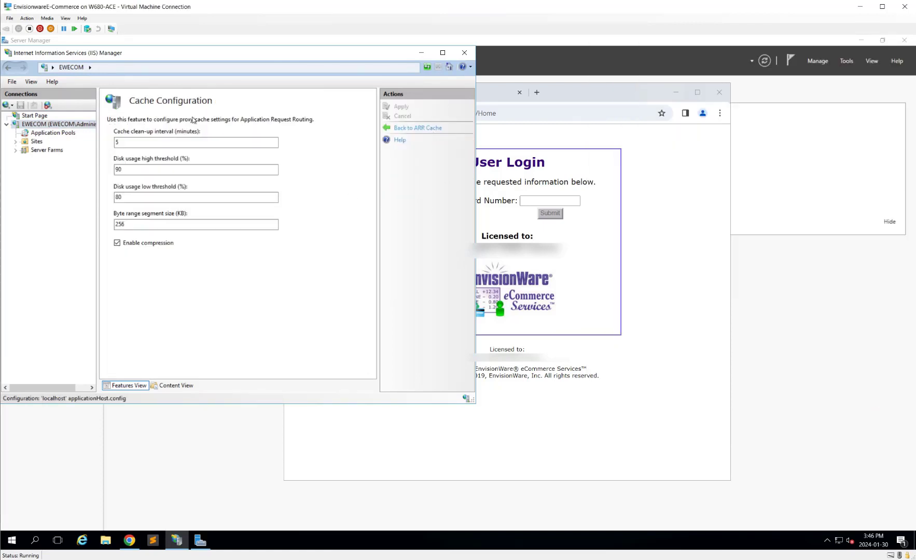
pyautogui.click(419, 127)
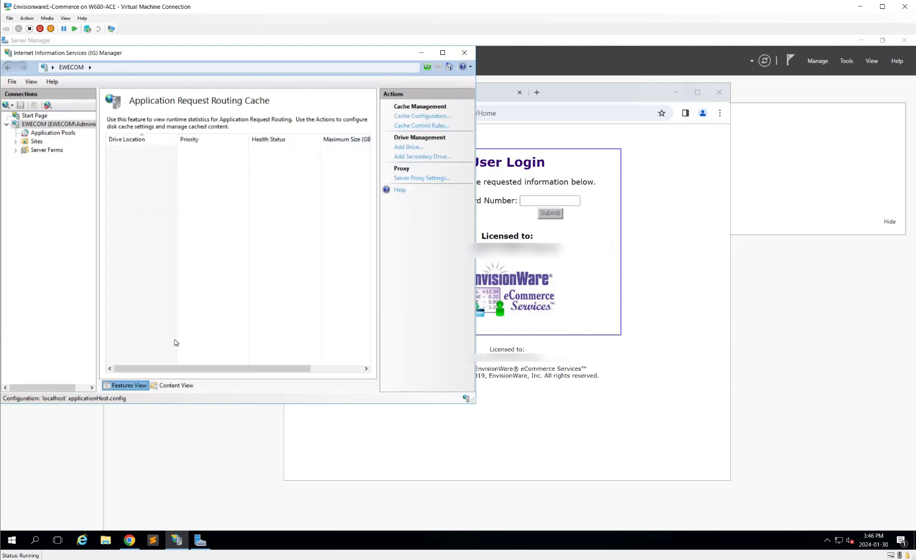
pyautogui.click(422, 128)
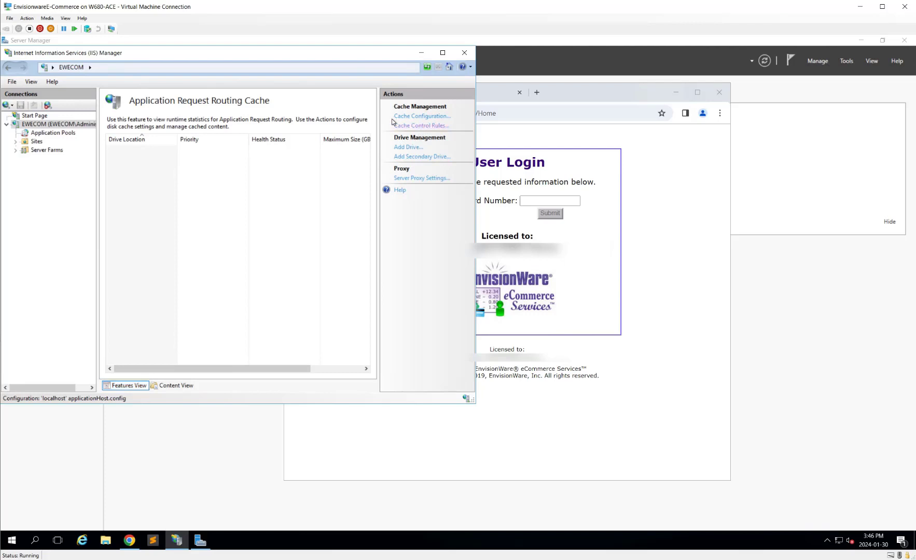
pyautogui.click(417, 179)
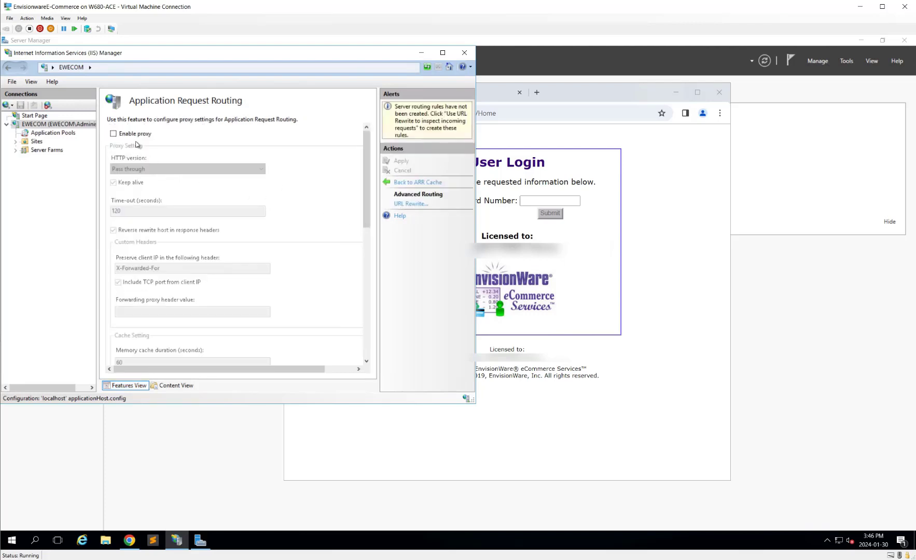
pyautogui.click(141, 134)
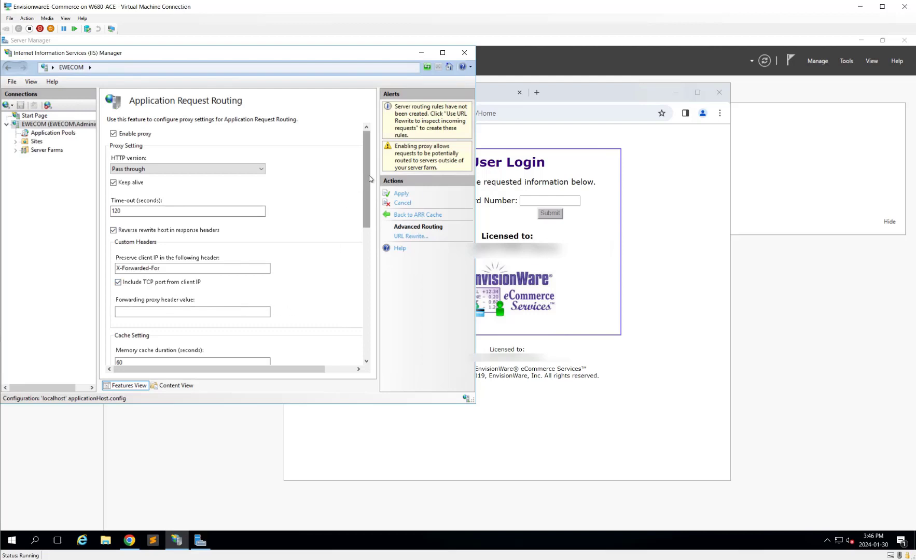
pyautogui.moveTo(366, 179); pyautogui.dragTo(354, 261)
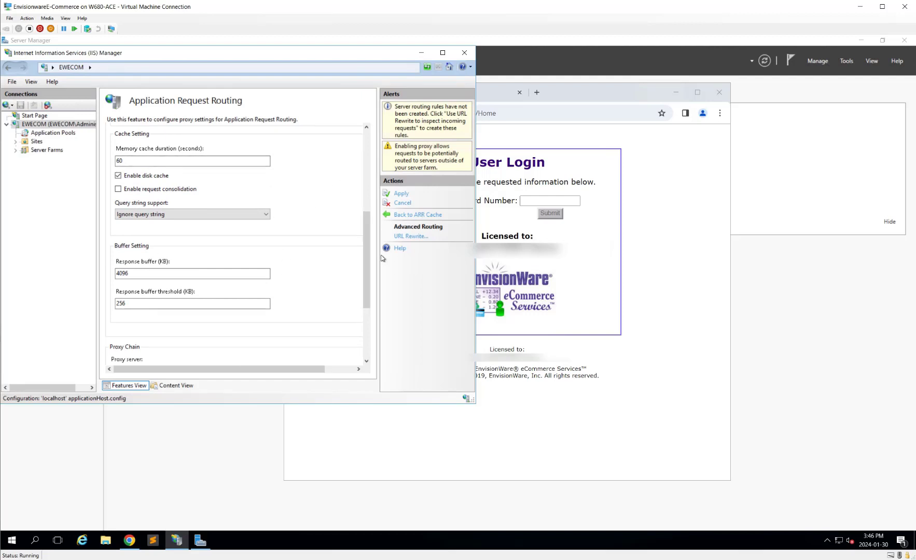
pyautogui.moveTo(368, 256)
pyautogui.mouseDown()
pyautogui.moveTo(369, 328)
pyautogui.moveTo(377, 251)
pyautogui.mouseUp()
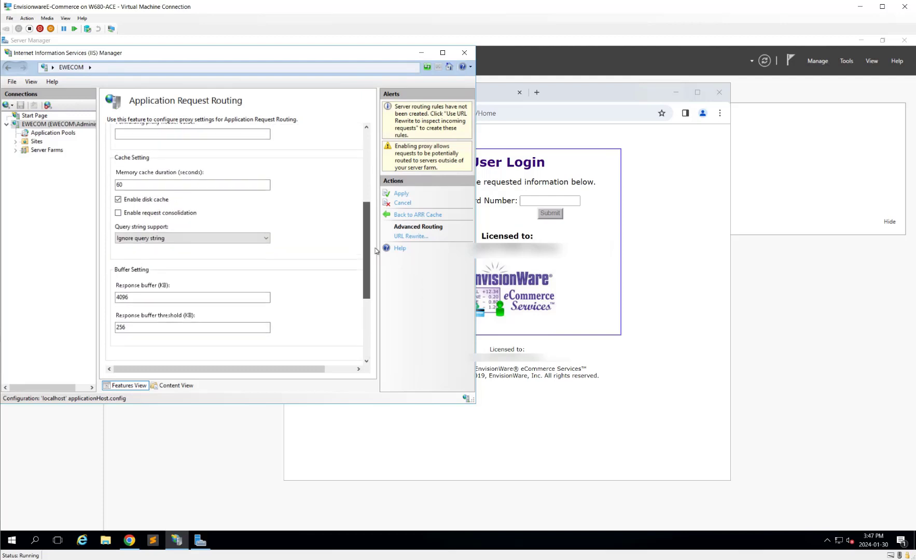
pyautogui.click(400, 196)
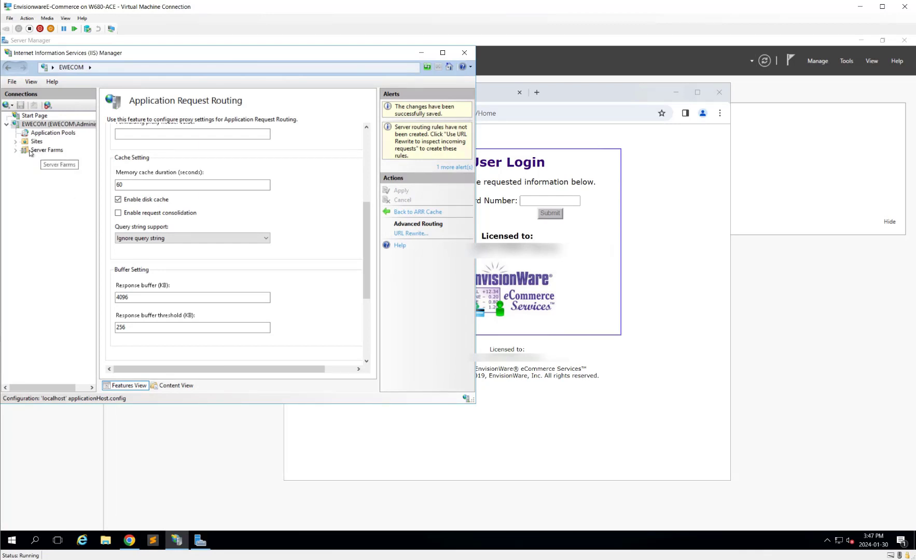
# Step: Start a blank inbound rule in URL Rewrite for Default Web Site
pyautogui.click(16, 141)
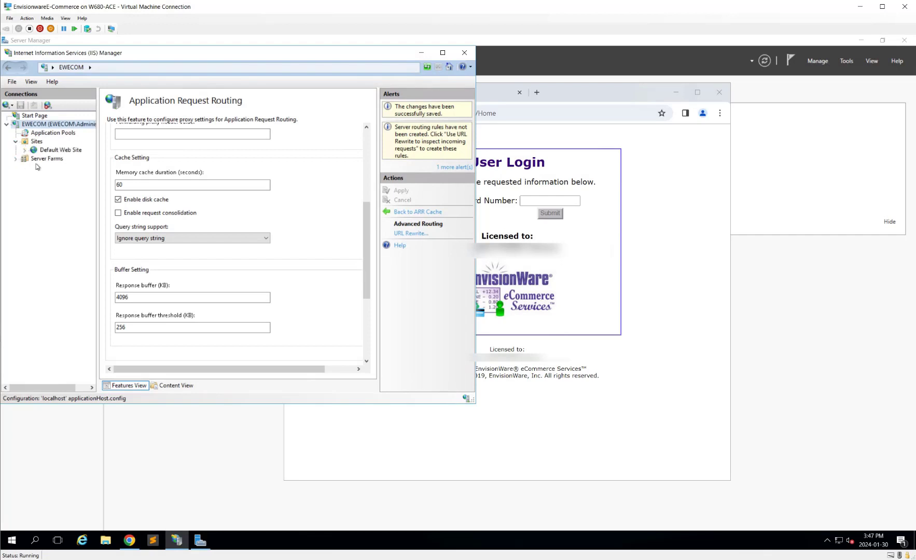
pyautogui.click(66, 151)
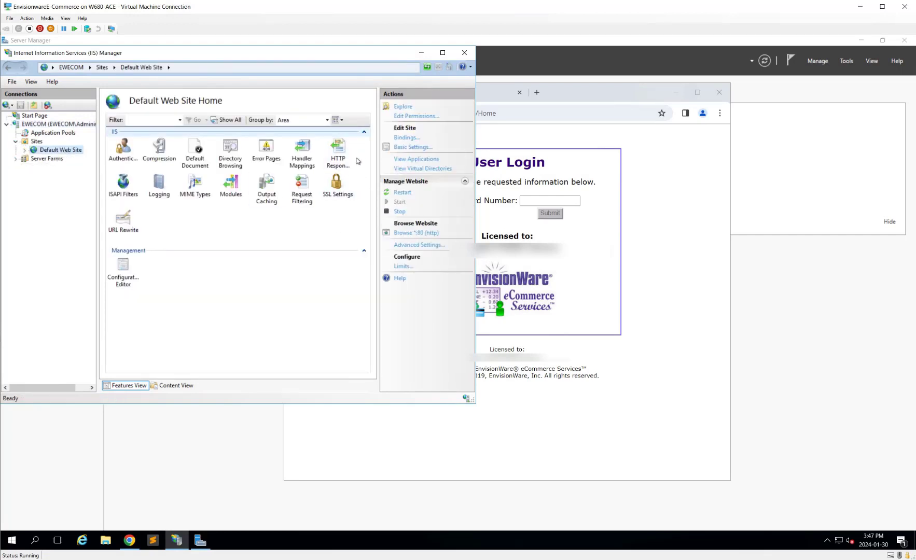
pyautogui.doubleClick(131, 229)
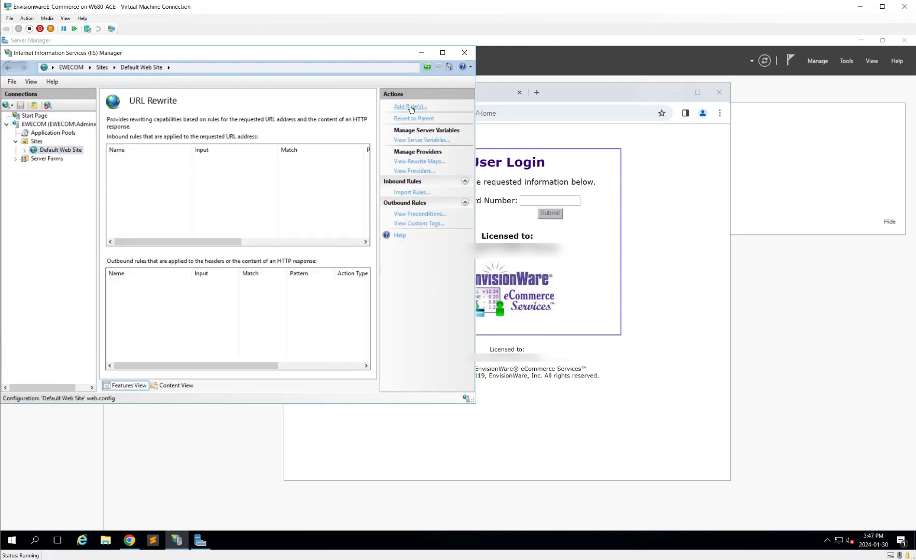
pyautogui.click(411, 107)
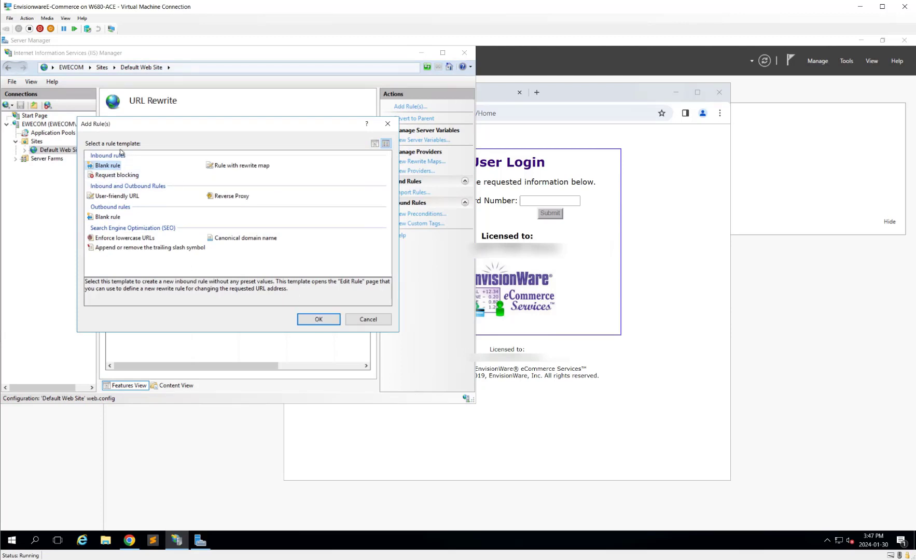
pyautogui.click(318, 321)
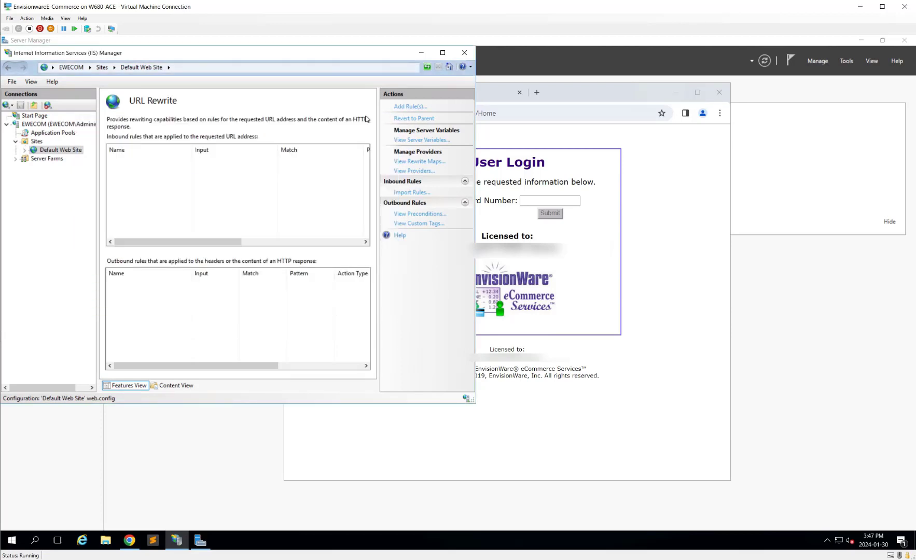
# Step: Name the rule 'rewrite' and give it the pattern ^eCommerceWebModule/(.*)
pyautogui.write('re')
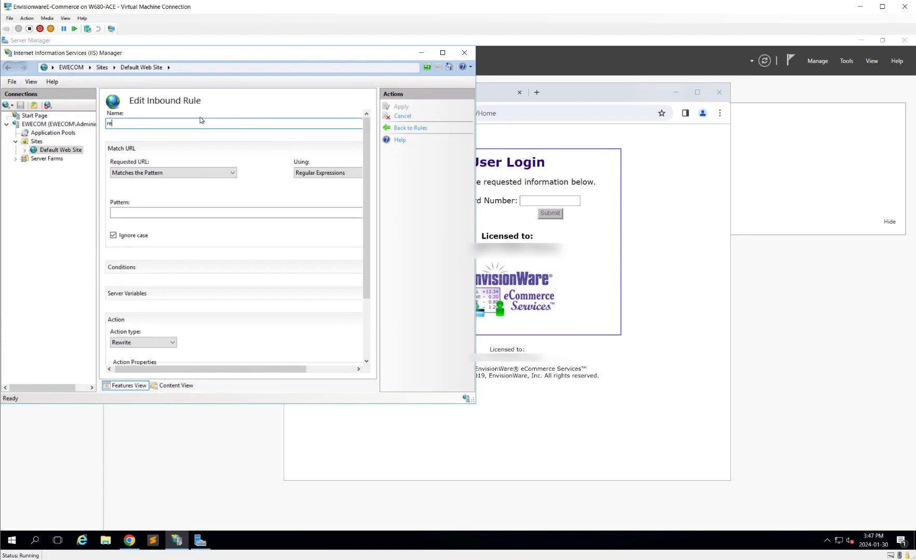
pyautogui.write('write')
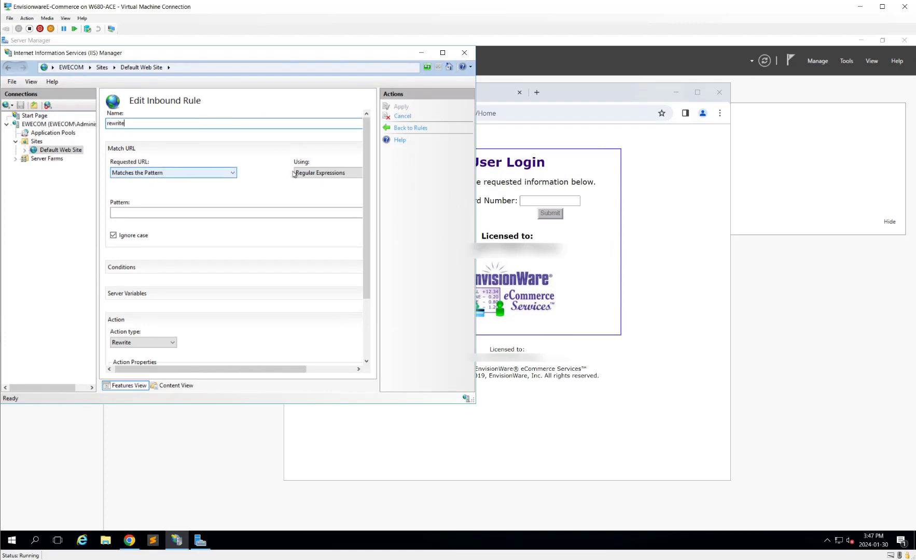
pyautogui.click(291, 212)
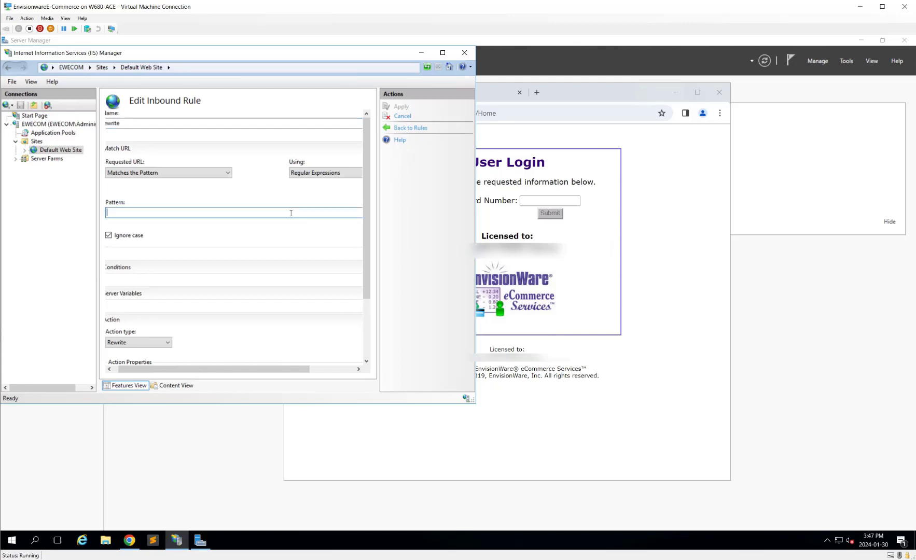
pyautogui.write('^')
pyautogui.write('eCommerceWebModule/(.*)')
pyautogui.scroll(-2, 299, 252)
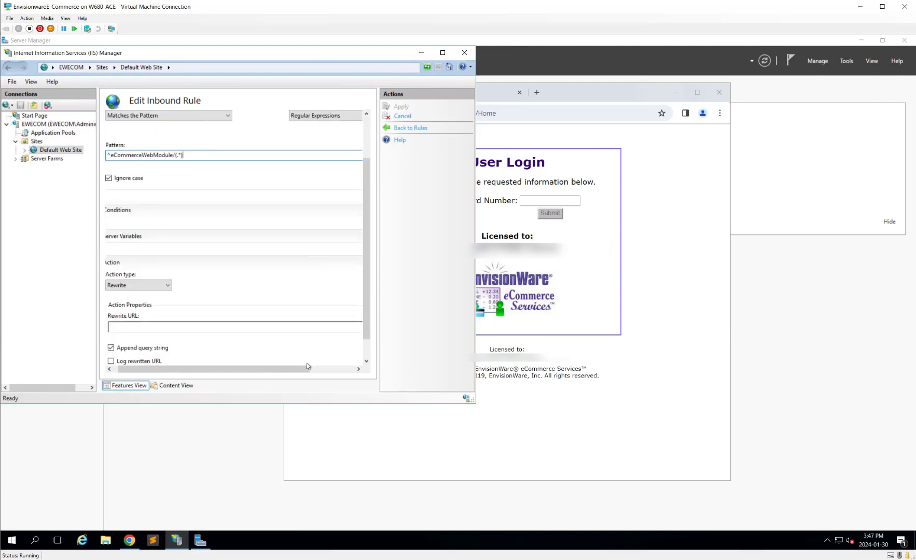
pyautogui.click(184, 323)
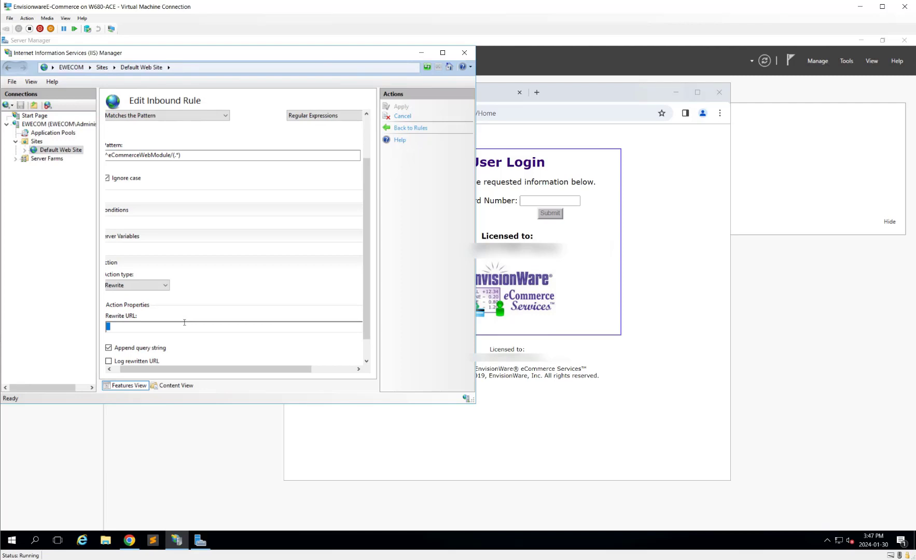
pyautogui.write('http://localhost/eCommerceWebModule')
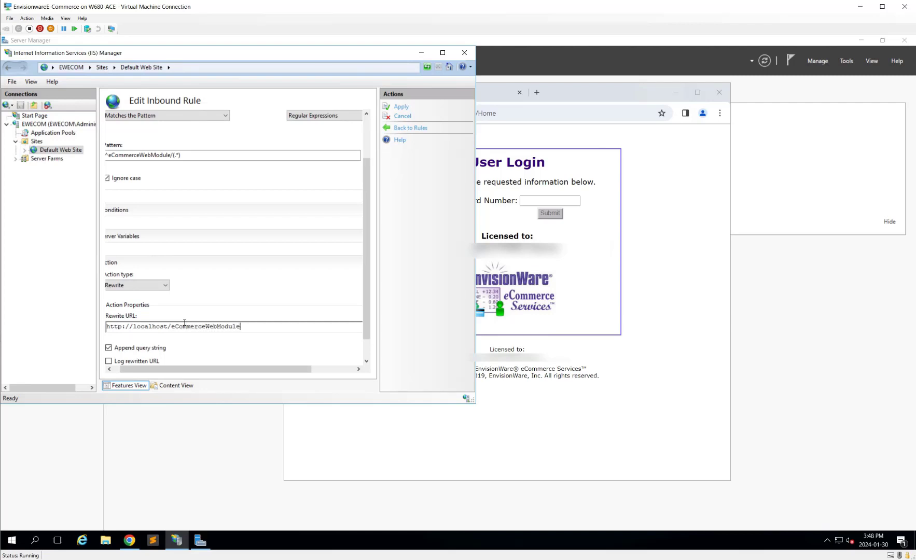
pyautogui.write('/{R:1}')
# Step: Enable stop processing of subsequent rules and apply the inbound rule
pyautogui.scroll(-1, 337, 344)
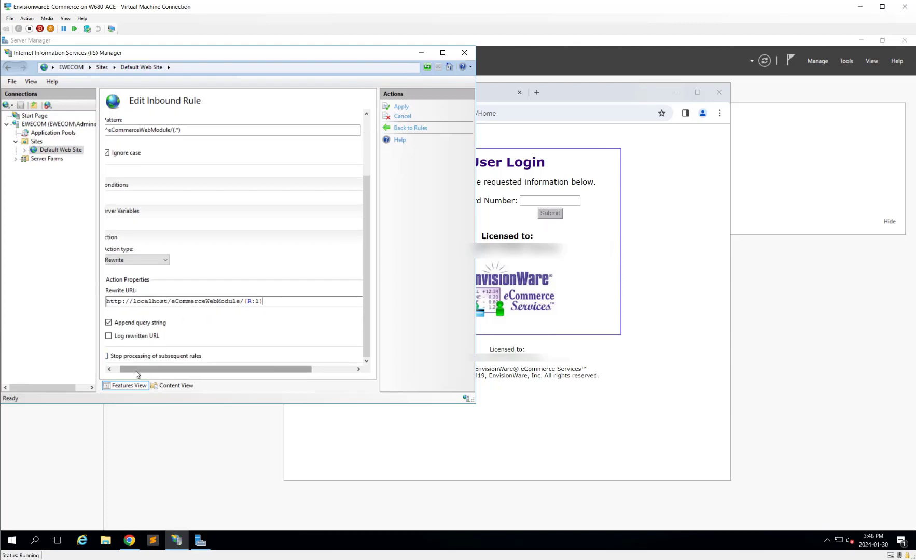
pyautogui.click(107, 358)
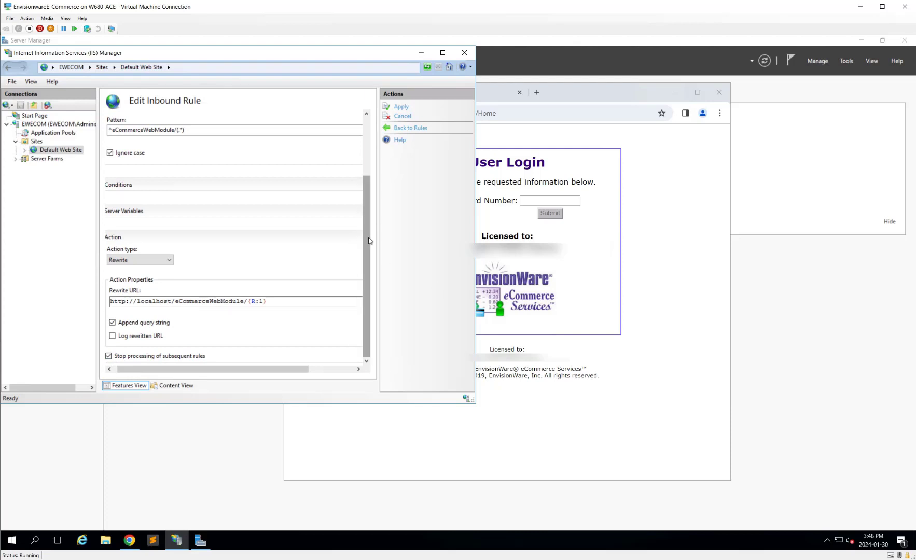
pyautogui.moveTo(250, 370); pyautogui.dragTo(246, 370)
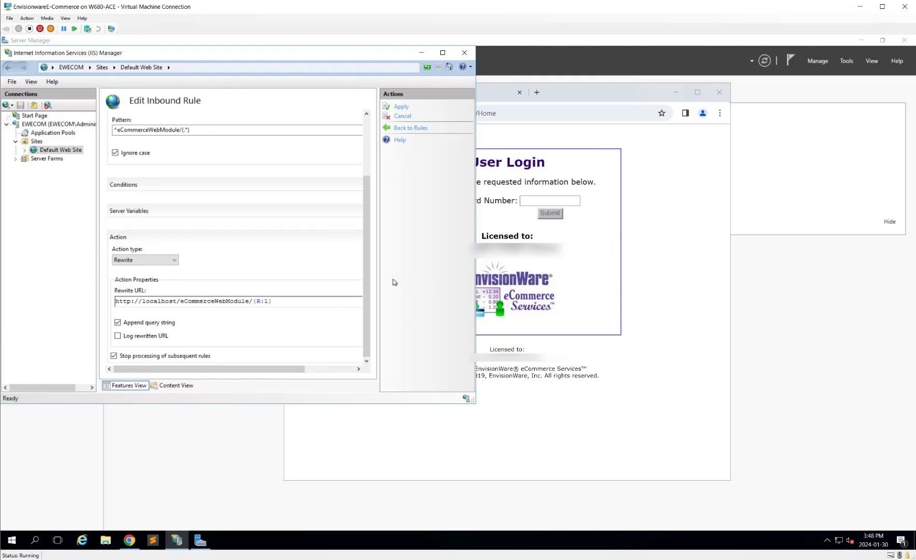
pyautogui.scroll(3, 366, 267)
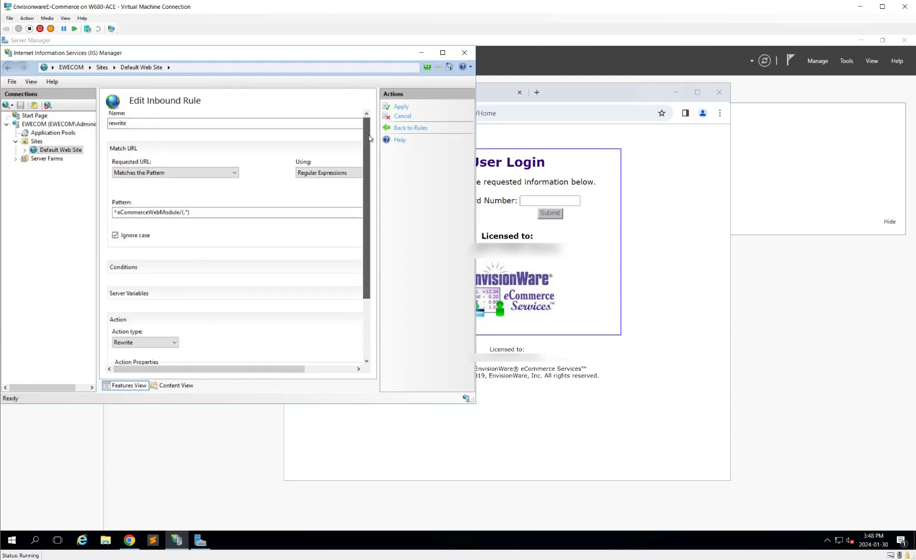
pyautogui.click(402, 107)
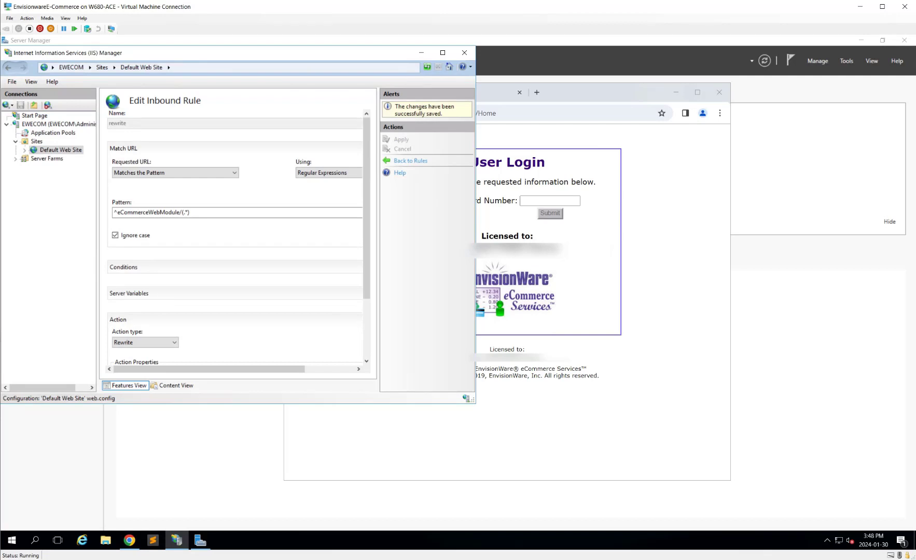
# Step: Remove :3000 from the Chrome address and load localhost/eCommerceWebModule/Home
pyautogui.click(647, 374)
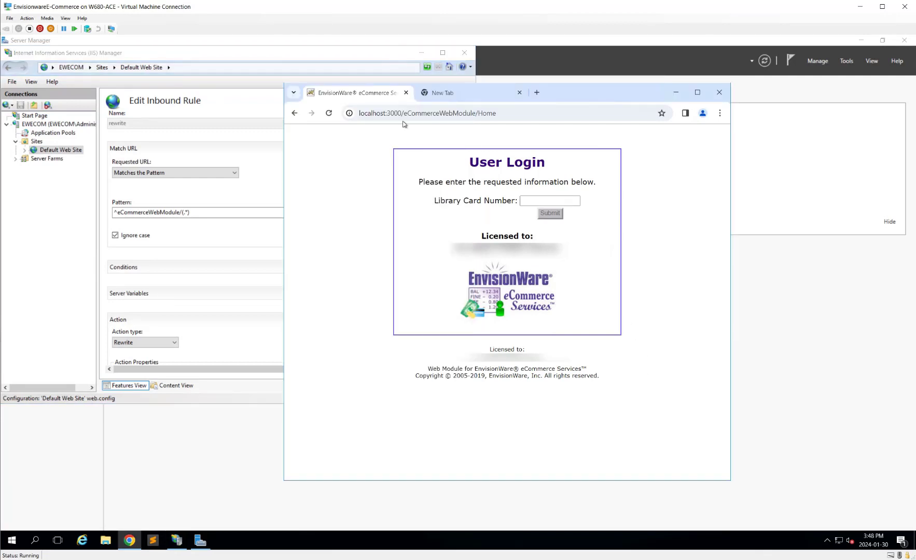
pyautogui.click(387, 114)
pyautogui.click(386, 114)
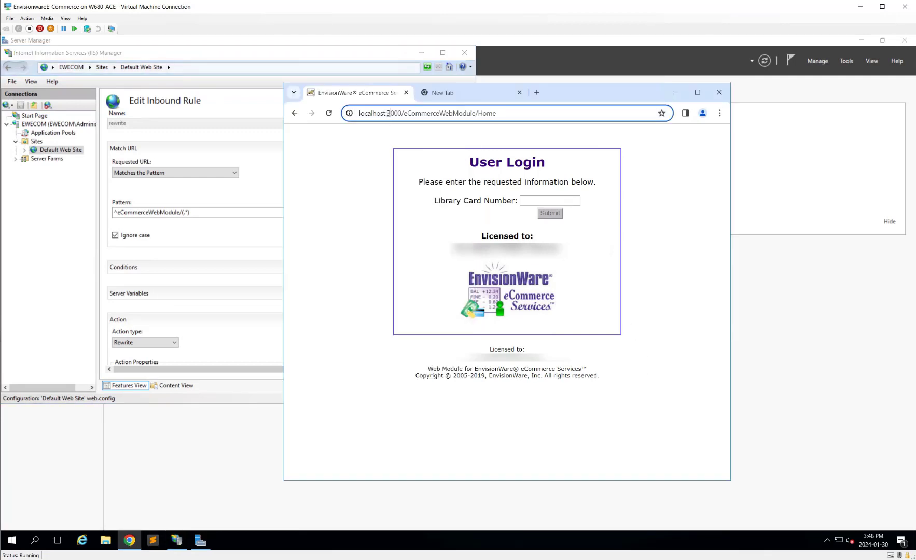
pyautogui.moveTo(387, 114); pyautogui.dragTo(402, 113)
pyautogui.press('BackSpace')
pyautogui.press('BackSpace')
pyautogui.press('Return')
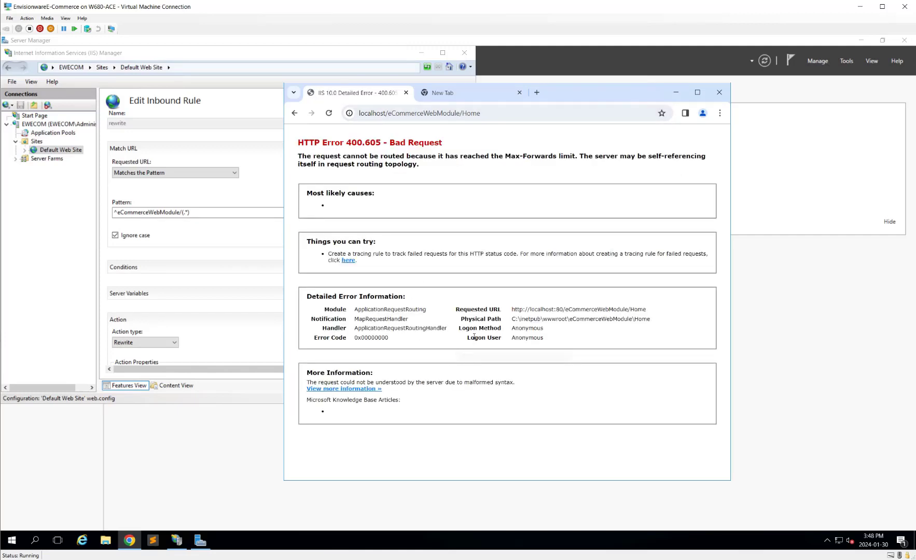
pyautogui.click(57, 126)
pyautogui.click(402, 116)
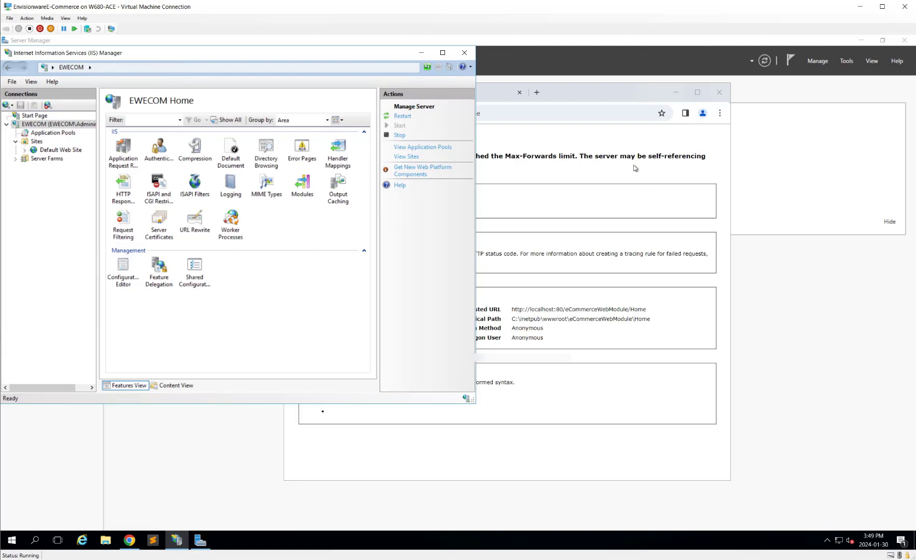
pyautogui.click(578, 111)
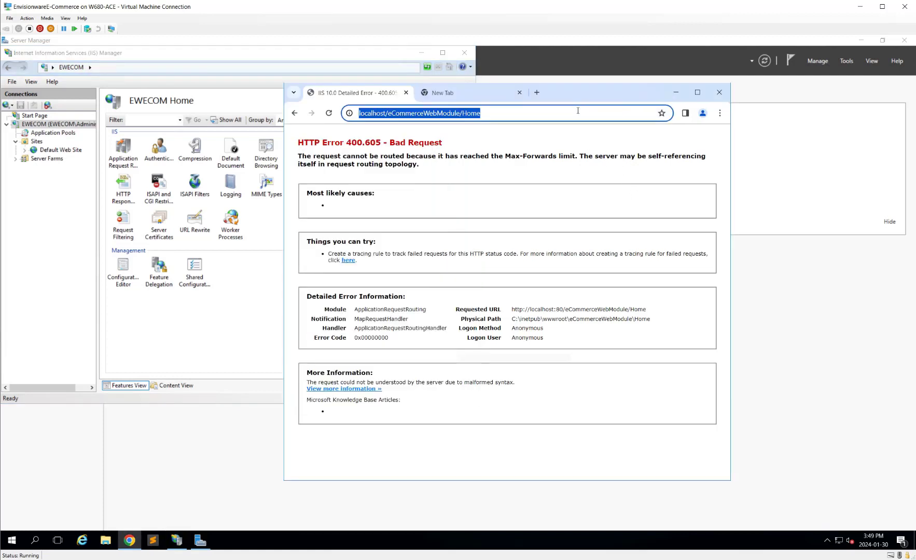
pyautogui.press('Return')
pyautogui.click(557, 111)
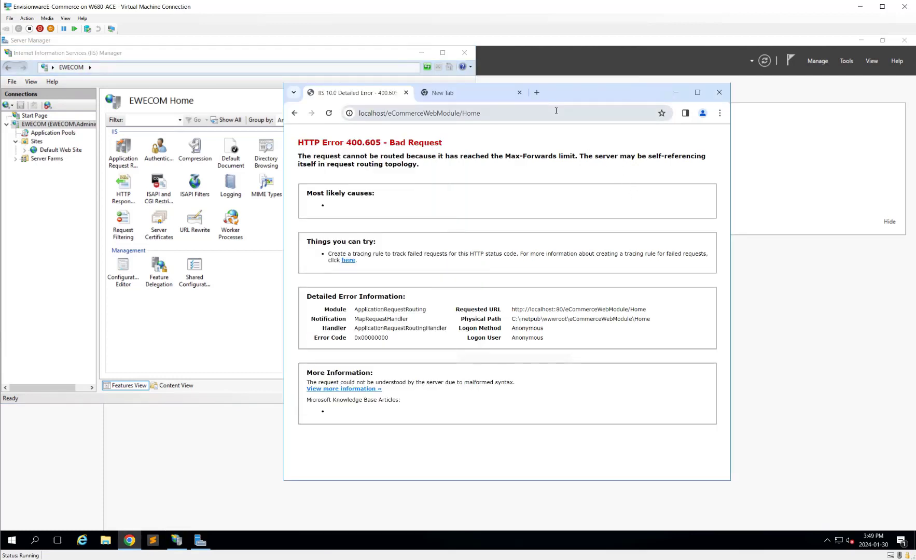
pyautogui.press('Home')
pyautogui.write('http://')
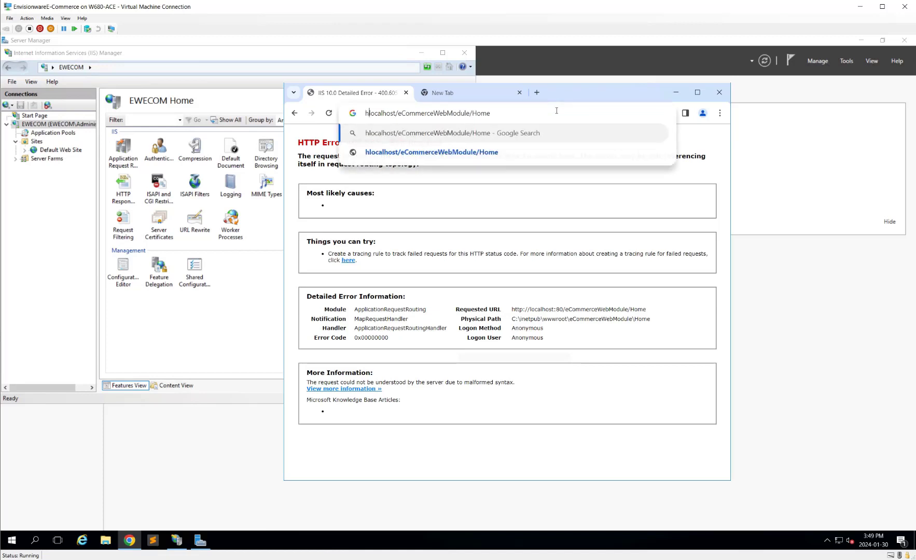
pyautogui.press('Return')
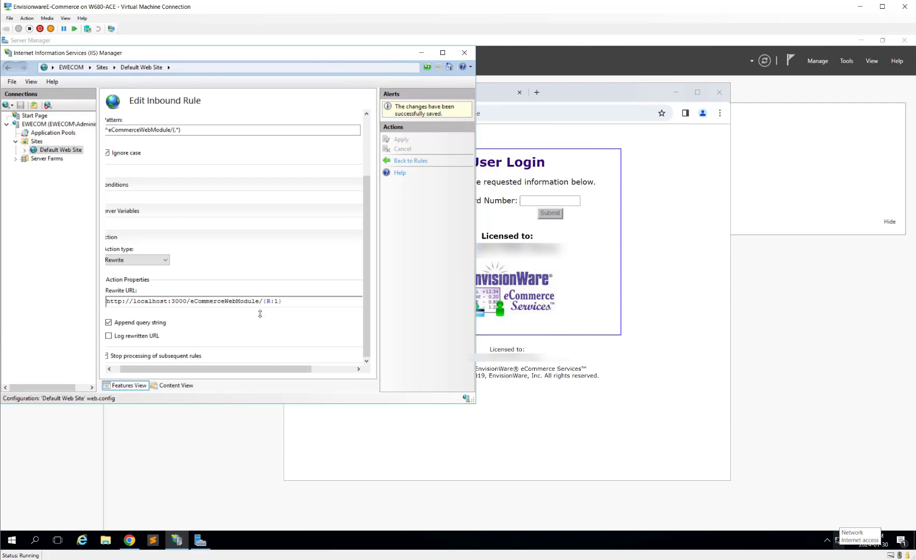
pyautogui.click(309, 299)
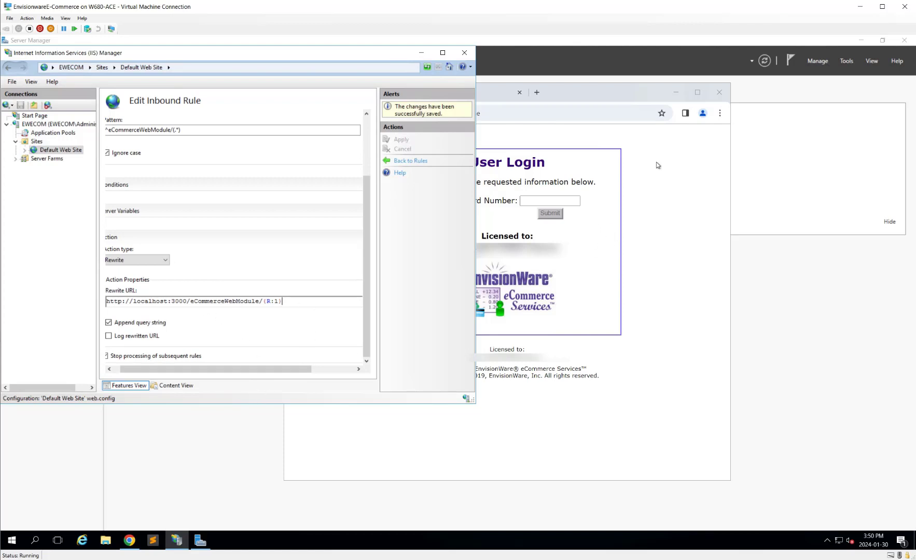
pyautogui.click(681, 161)
# Step: Trim the Chrome address down to localhost and load it
pyautogui.click(502, 109)
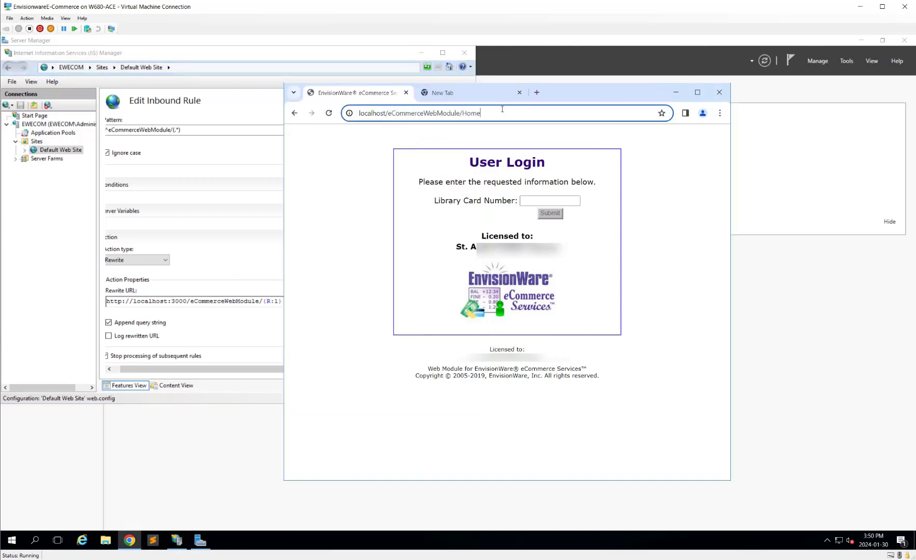
pyautogui.click(390, 113)
pyautogui.moveTo(391, 113); pyautogui.dragTo(481, 113)
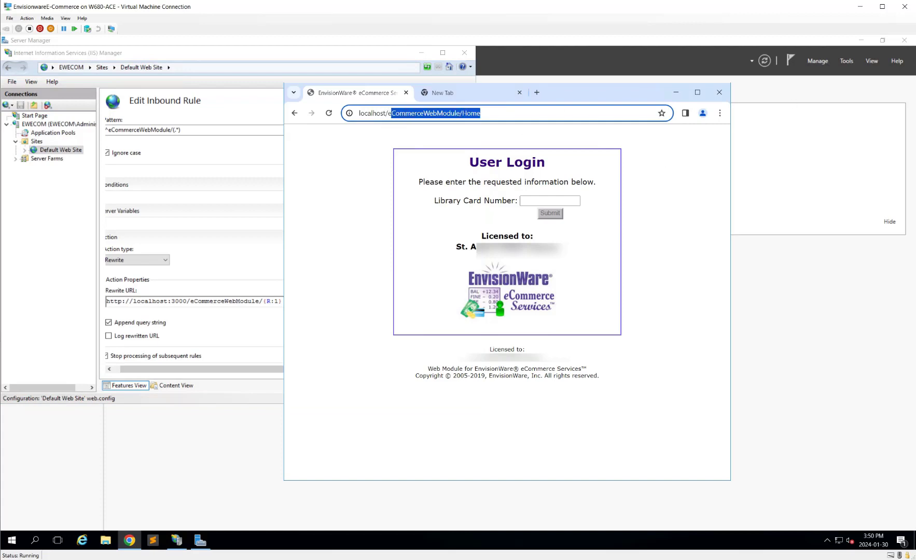
pyautogui.press('BackSpace')
pyautogui.press('BackSpace')
pyautogui.press('BackSpace')
pyautogui.press('Return')
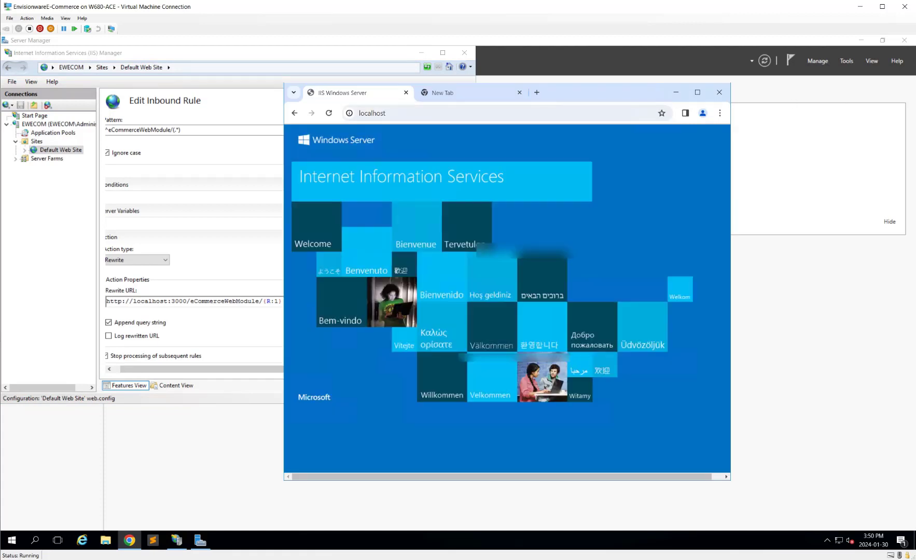
# Step: Open localhost/eCommerceWebModule/Home from the address bar suggestion after typing /e
pyautogui.click(557, 118)
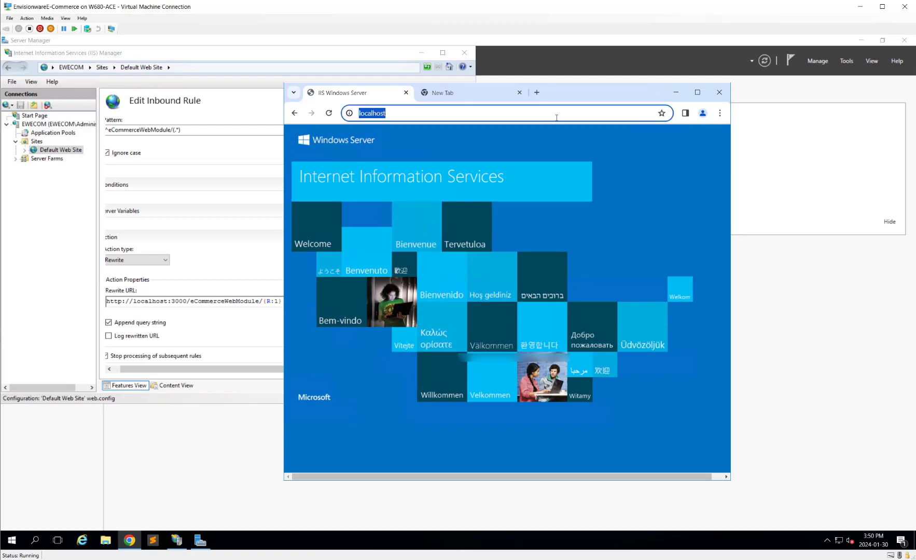
pyautogui.press('End')
pyautogui.write('/e')
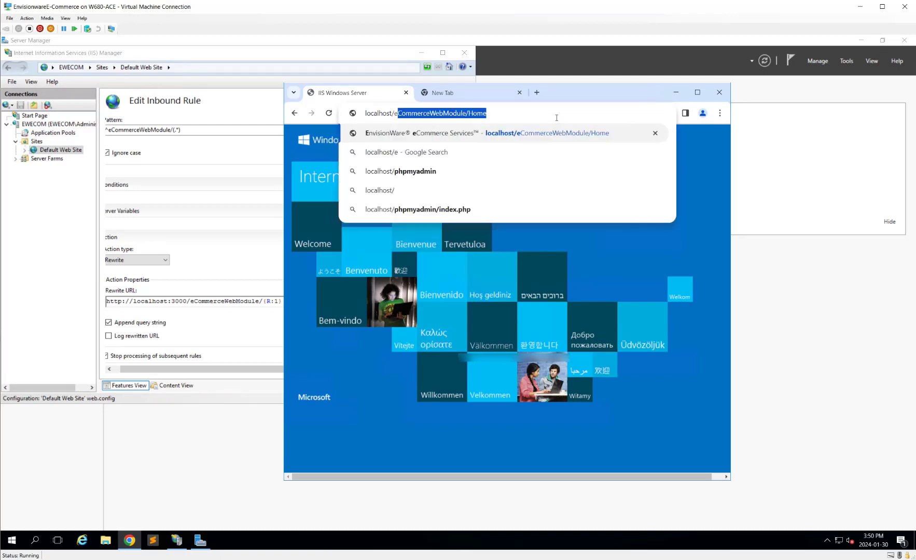
pyautogui.press('Return')
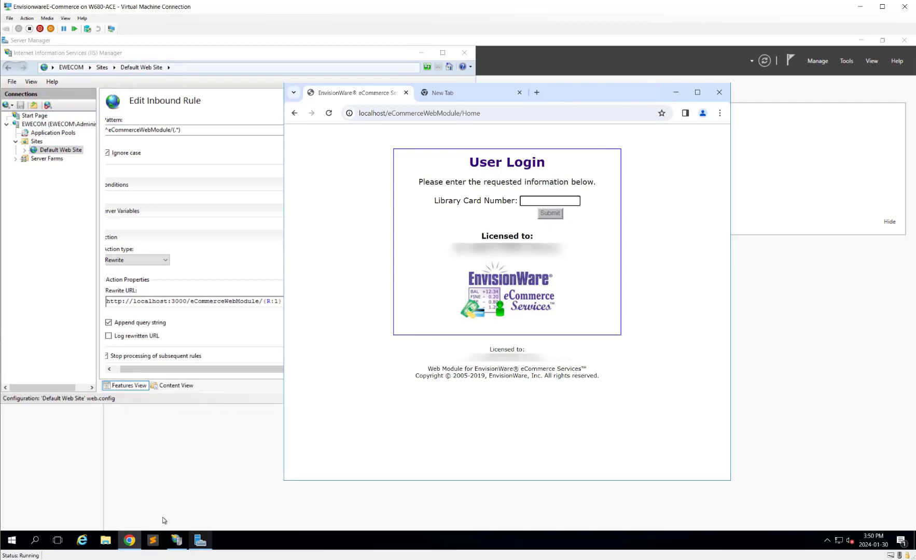
# Step: Search Start for 'certif' and open Manage computer certificates
pyautogui.click(10, 540)
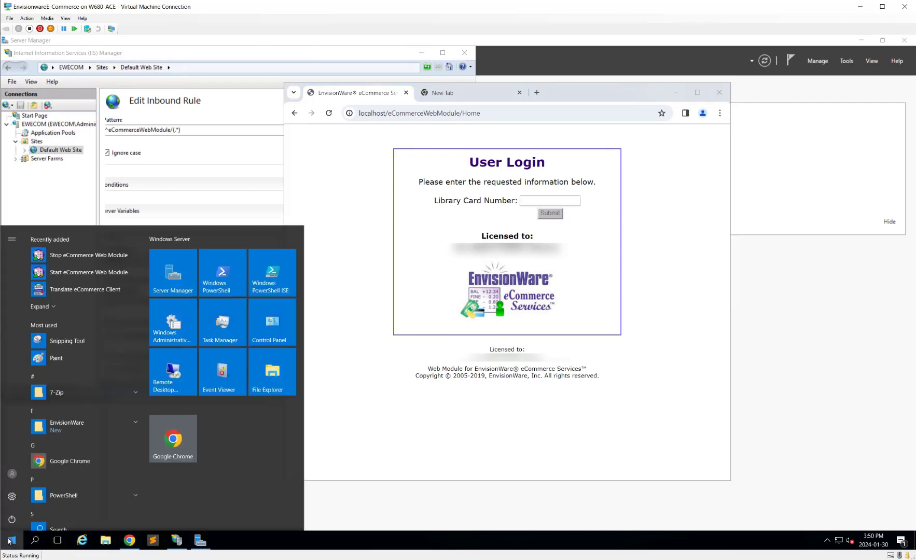
pyautogui.click(10, 540)
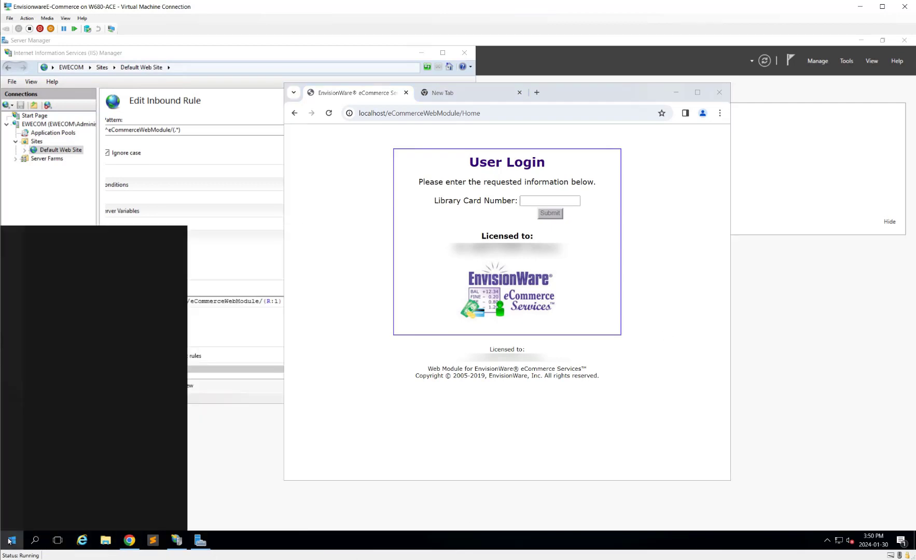
pyautogui.write('manage')
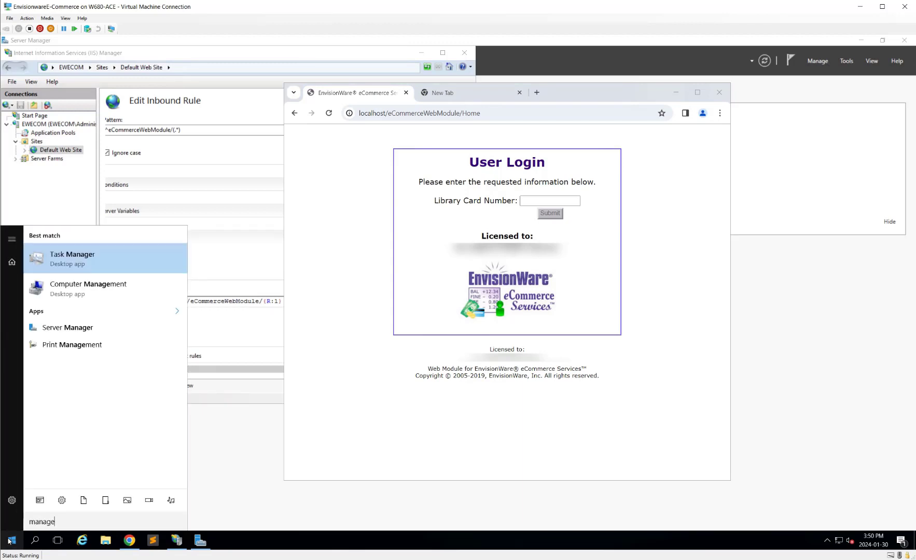
pyautogui.press('BackSpace')
pyautogui.press('BackSpace')
pyautogui.press('BackSpace')
pyautogui.press('BackSpace')
pyautogui.press('BackSpace')
pyautogui.press('BackSpace')
pyautogui.write('c')
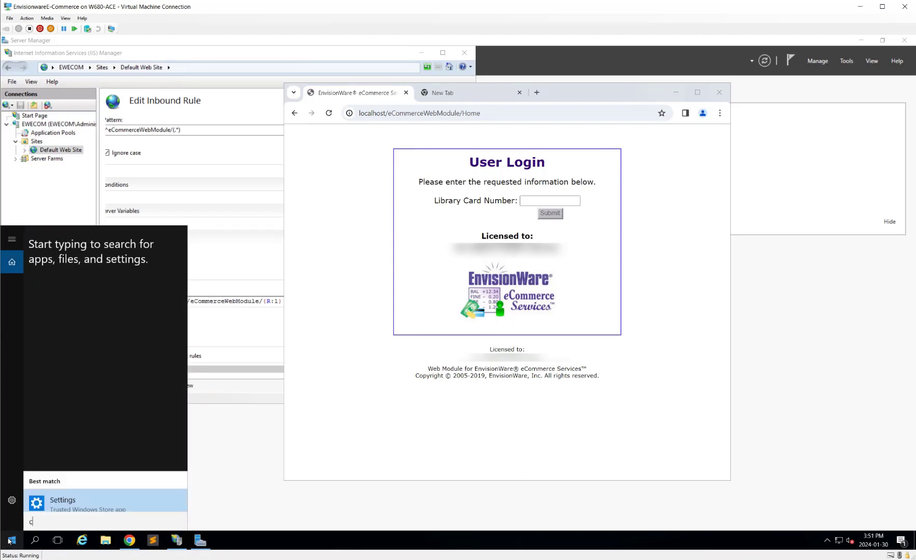
pyautogui.write('er')
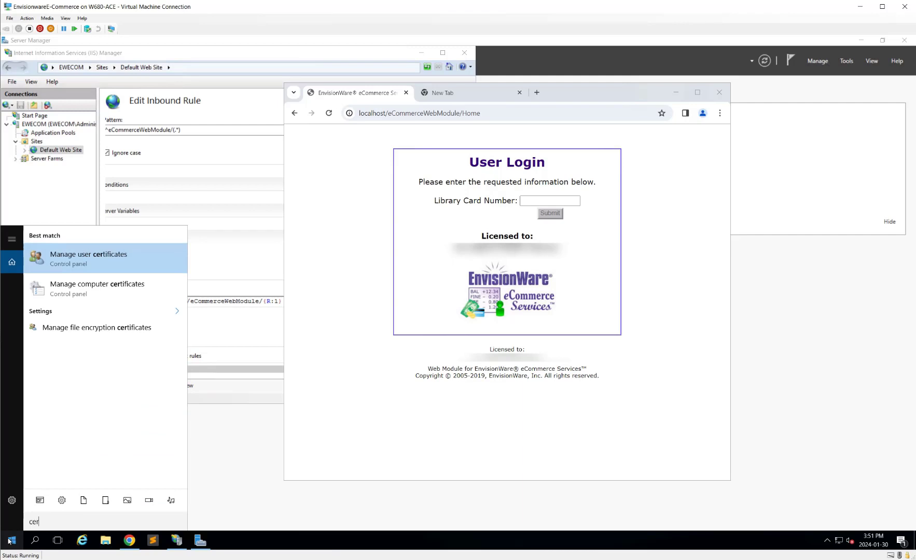
pyautogui.write('tif')
pyautogui.click(113, 292)
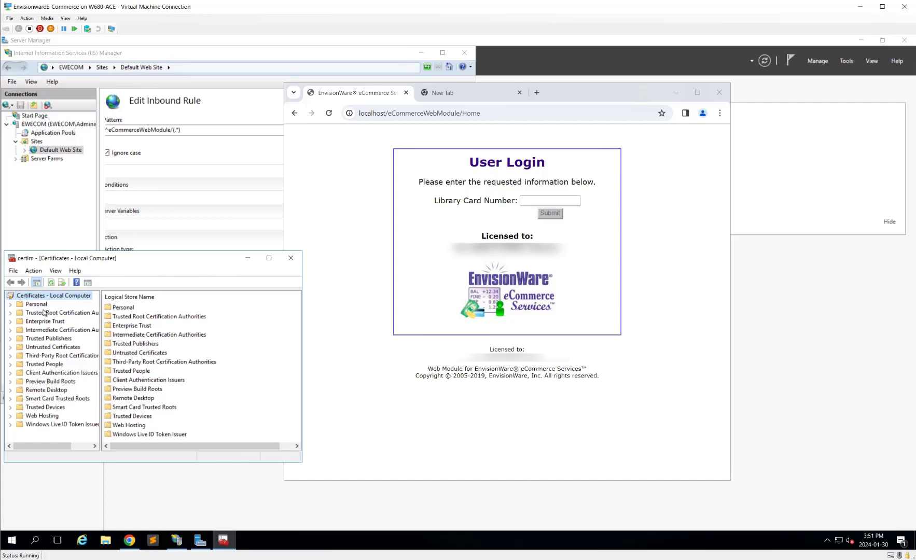
# Step: Start an import into Trusted Root Certification Authorities > Certificates
pyautogui.doubleClick(62, 313)
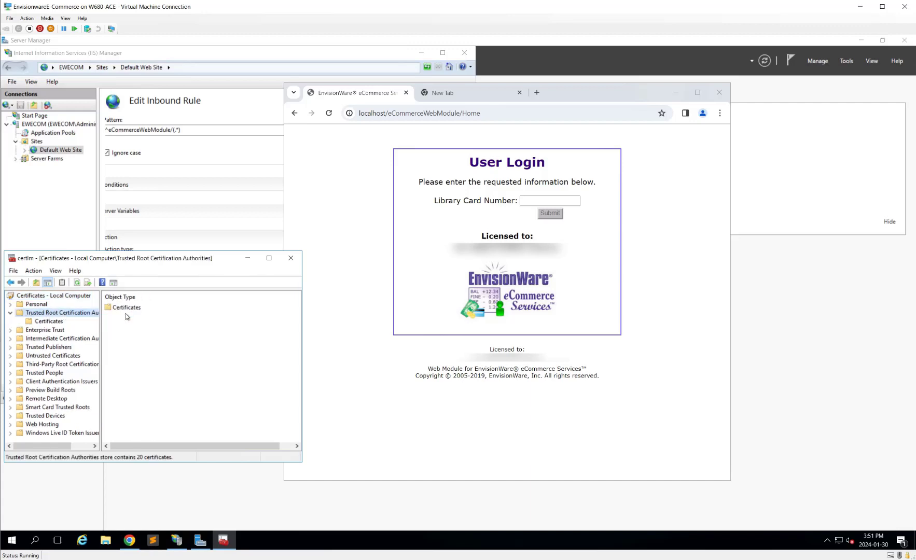
pyautogui.doubleClick(126, 308)
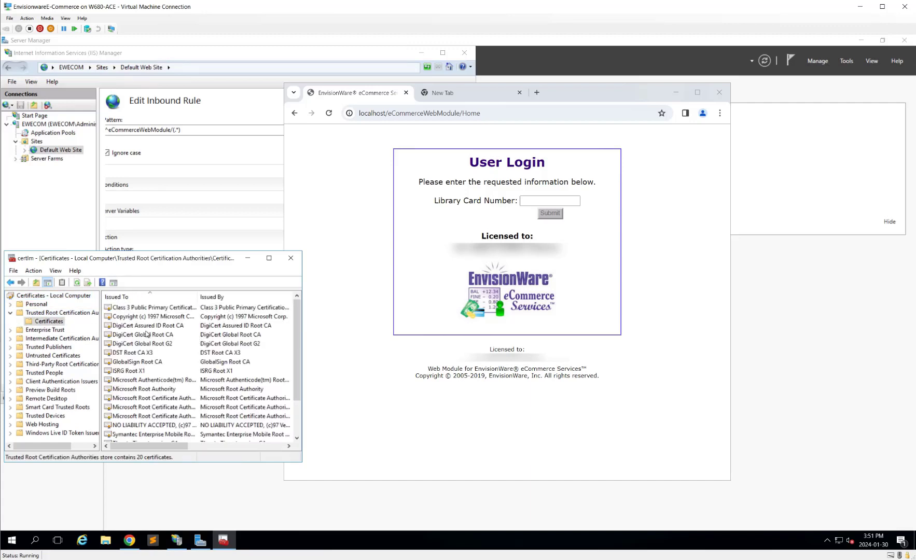
pyautogui.rightClick(43, 324)
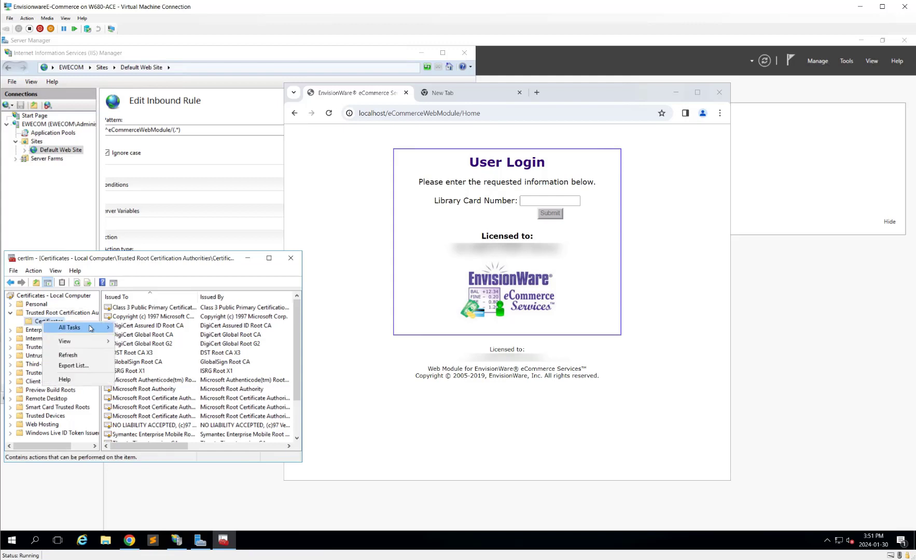
pyautogui.moveTo(89, 328)
pyautogui.click(138, 328)
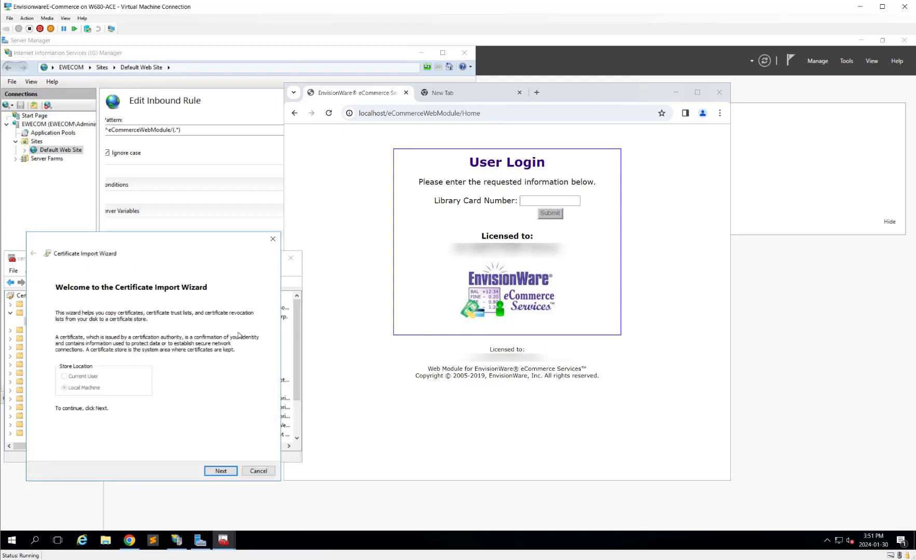
# Step: Choose the d86494f9c391ca12 file from All Files > SAPL SSL 2023 - 2024 > IIS_sapl.ca
pyautogui.click(227, 470)
pyautogui.click(231, 328)
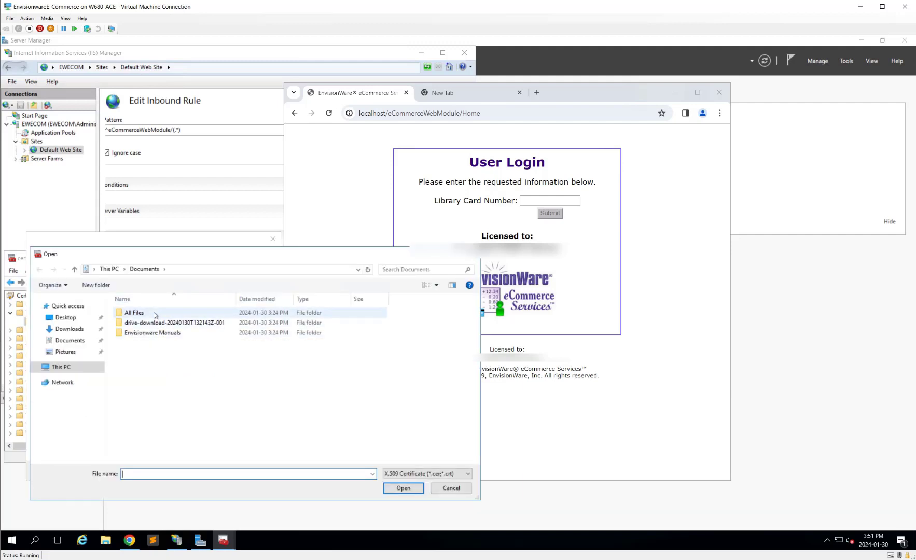
pyautogui.doubleClick(154, 313)
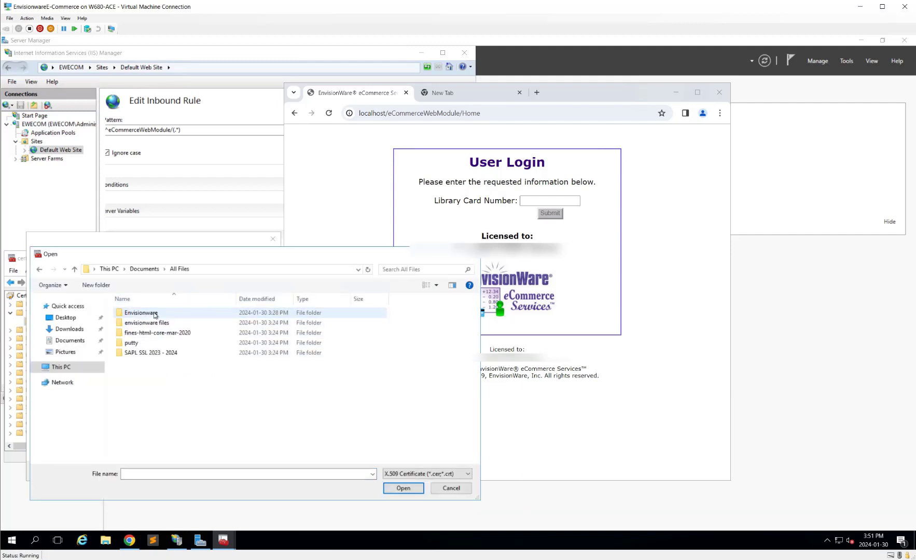
pyautogui.doubleClick(151, 353)
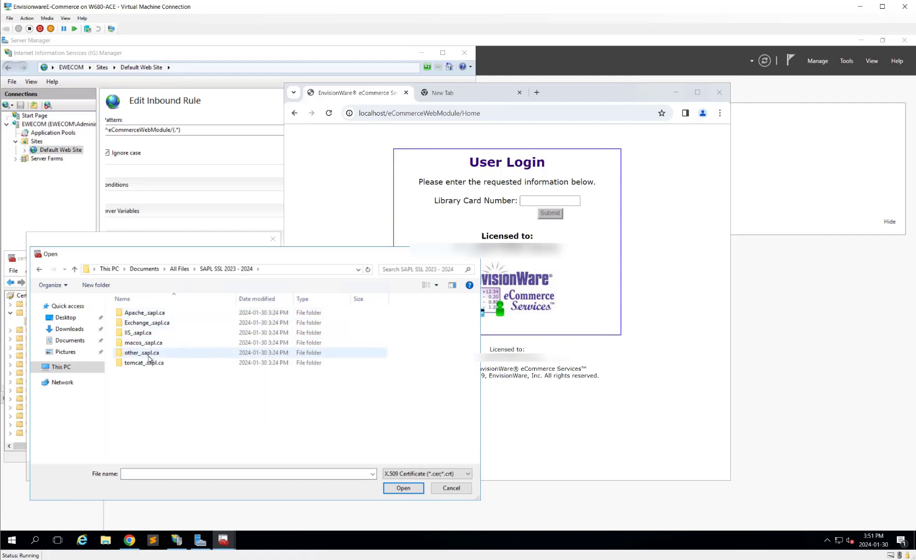
pyautogui.doubleClick(140, 332)
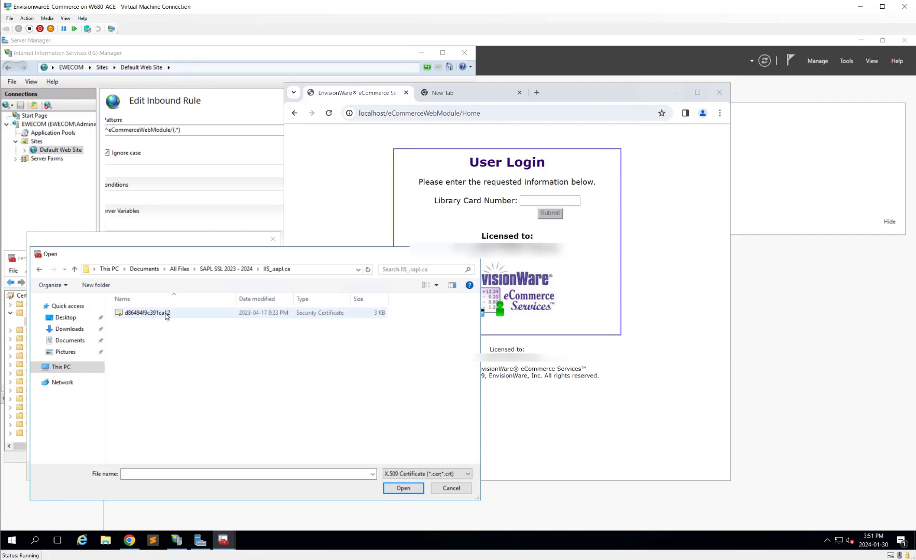
pyautogui.click(164, 313)
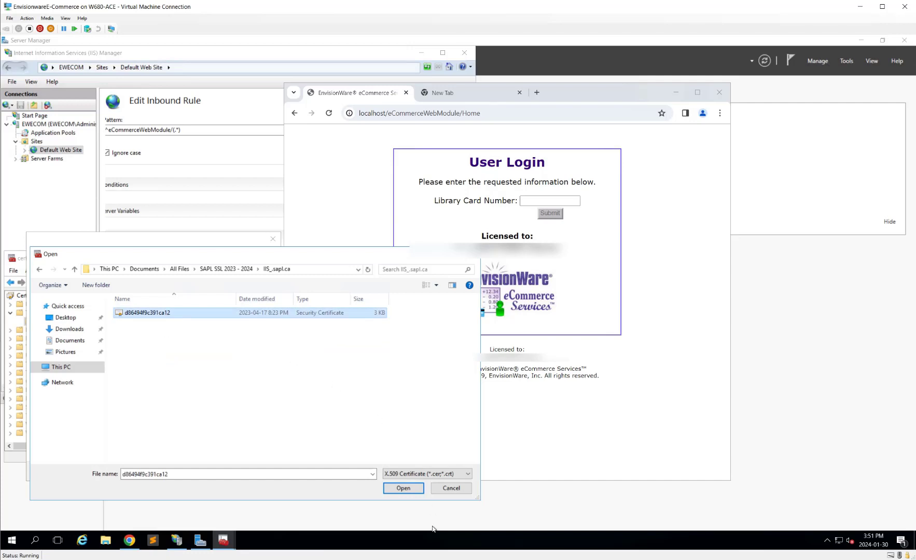
pyautogui.click(413, 490)
# Step: Finish the Certificate Import Wizard and dismiss the success message
pyautogui.click(221, 471)
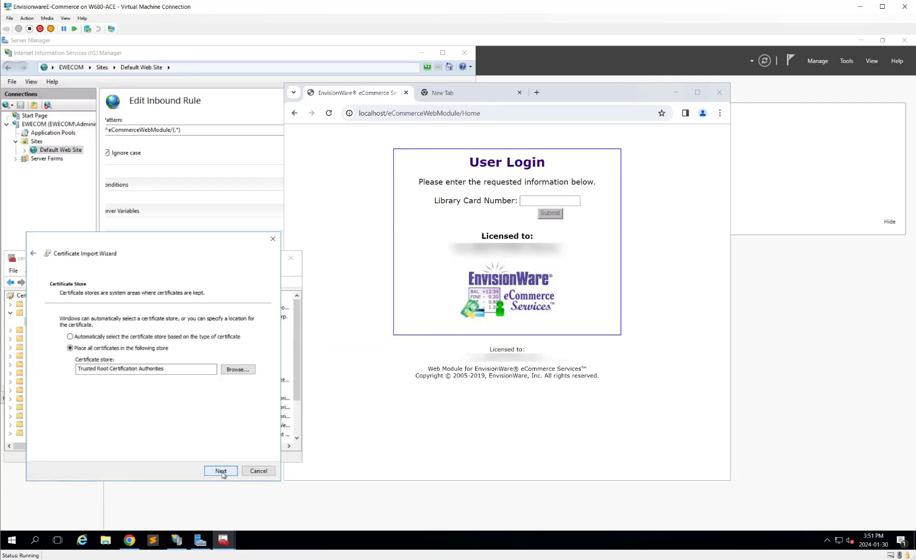
pyautogui.click(221, 471)
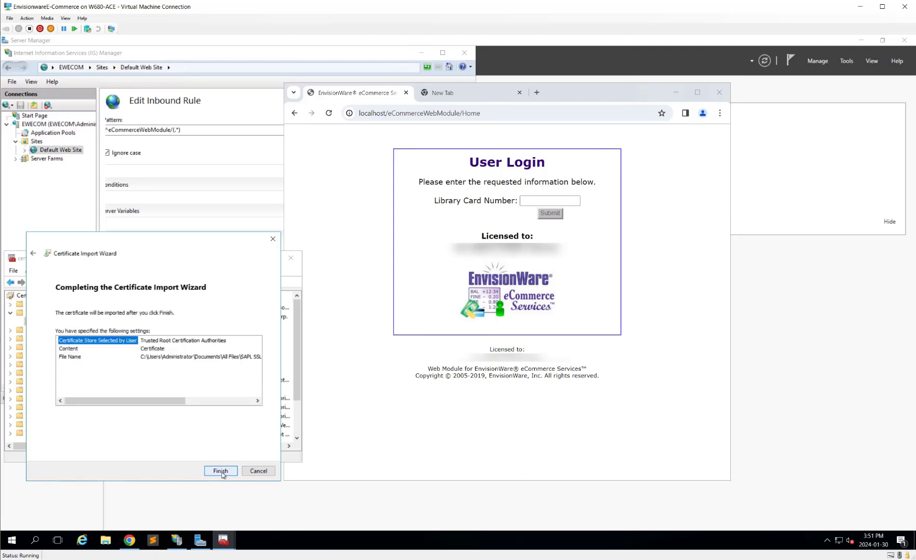
pyautogui.click(221, 471)
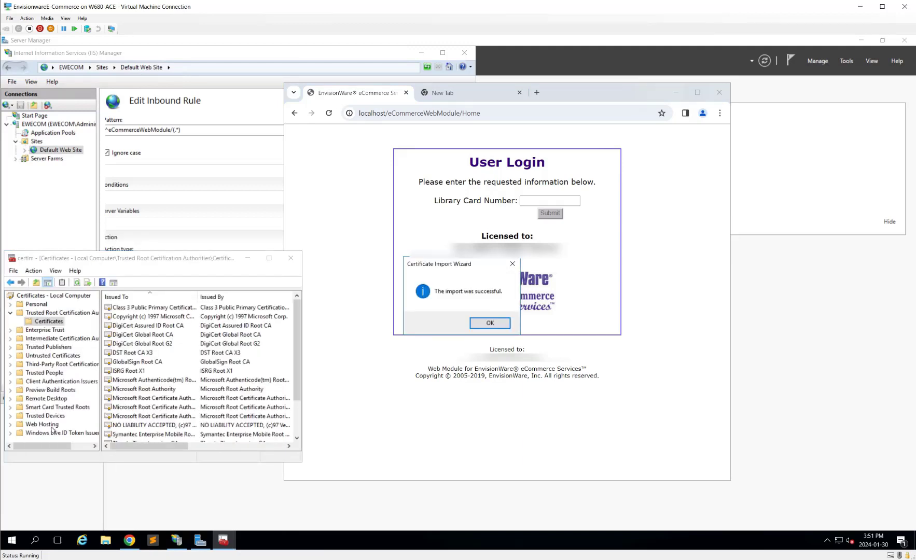
pyautogui.press('Return')
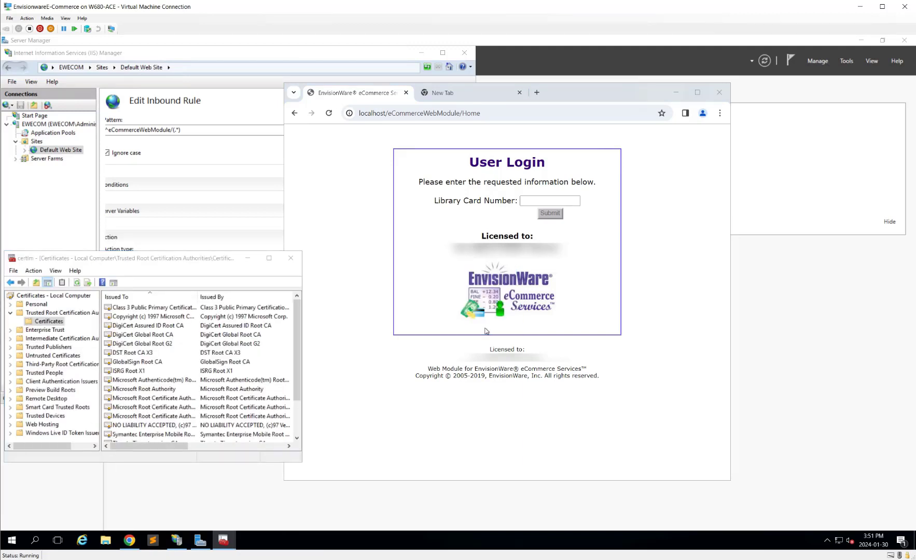
# Step: Start an import into the Web Hosting store and choose the d86494f9c391ca12 file
pyautogui.click(45, 425)
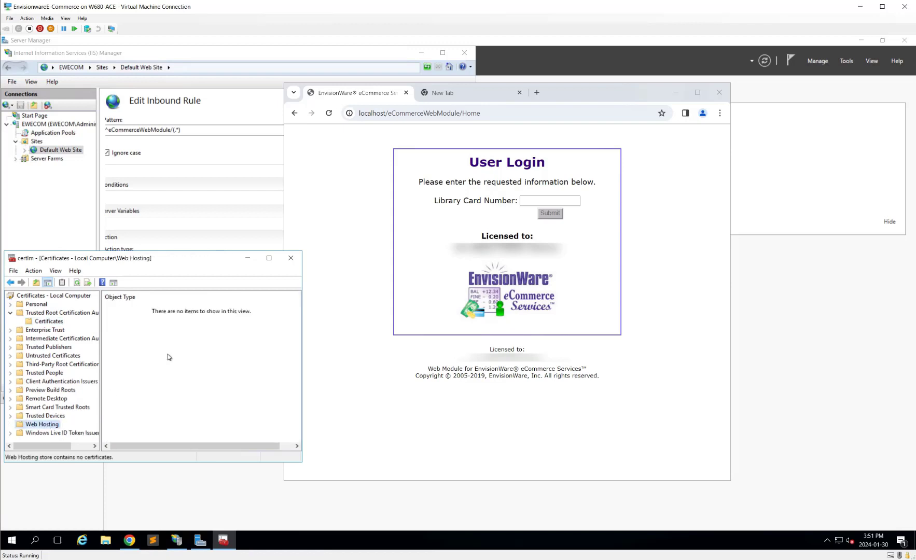
pyautogui.rightClick(175, 345)
pyautogui.moveTo(257, 361)
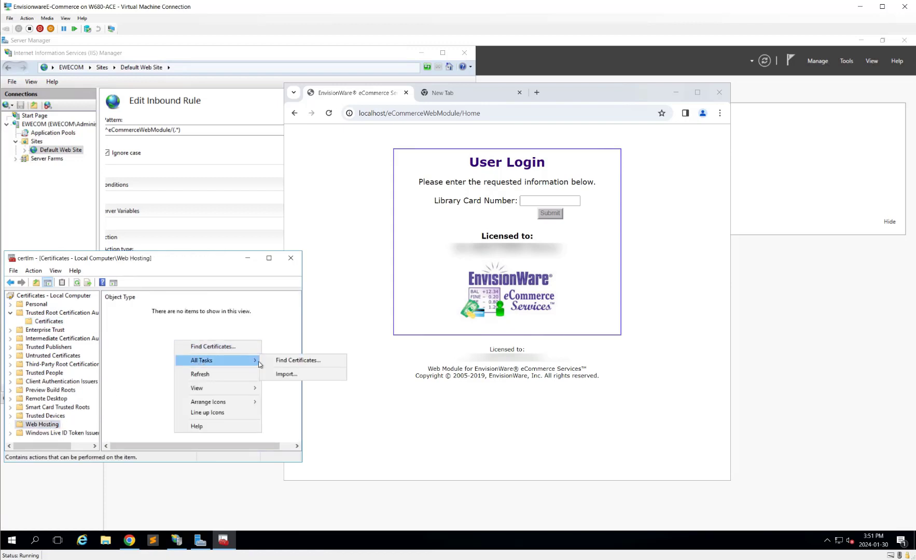
pyautogui.click(301, 373)
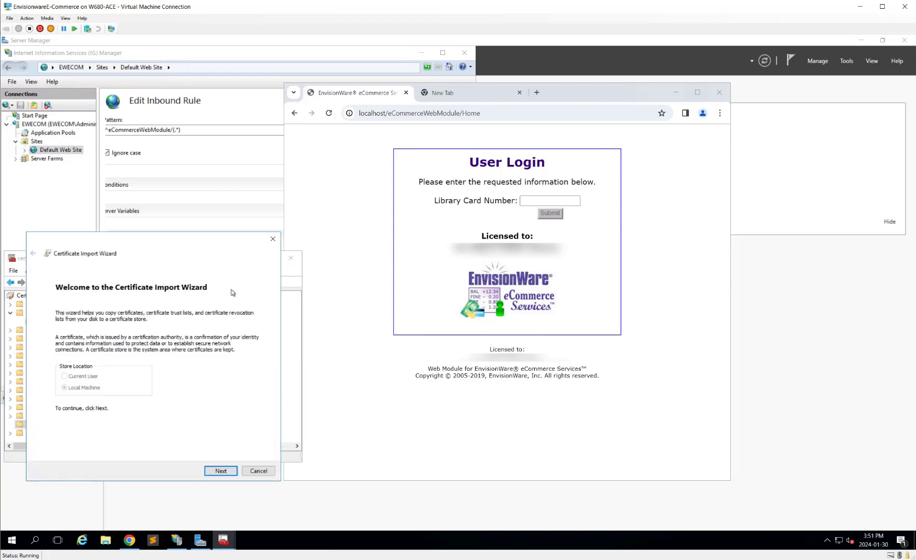
pyautogui.click(221, 471)
pyautogui.click(231, 331)
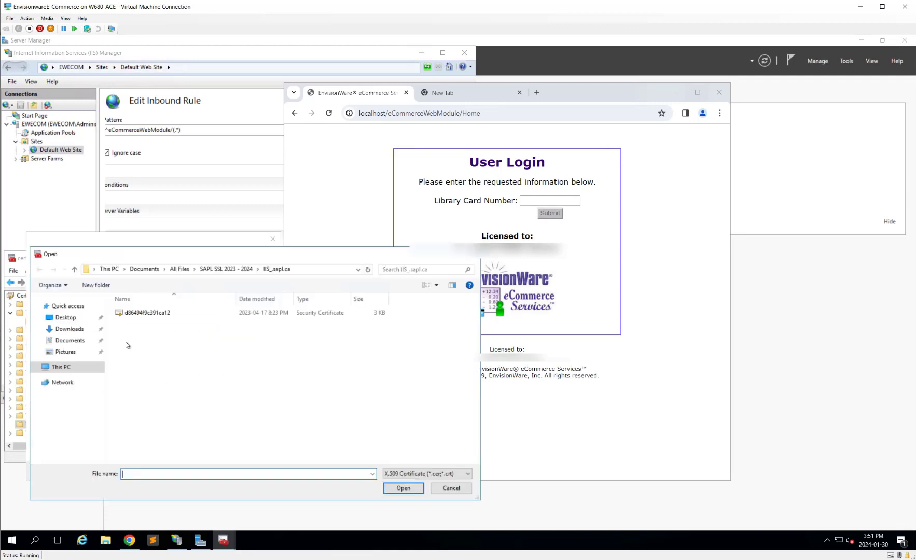
pyautogui.click(136, 313)
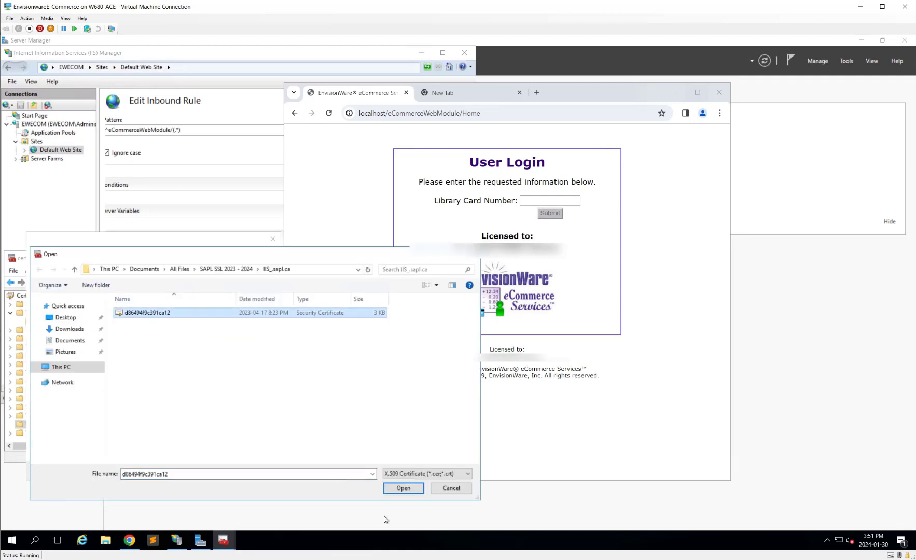
pyautogui.click(404, 487)
# Step: Complete the Web Hosting import and dismiss the success message
pyautogui.click(229, 475)
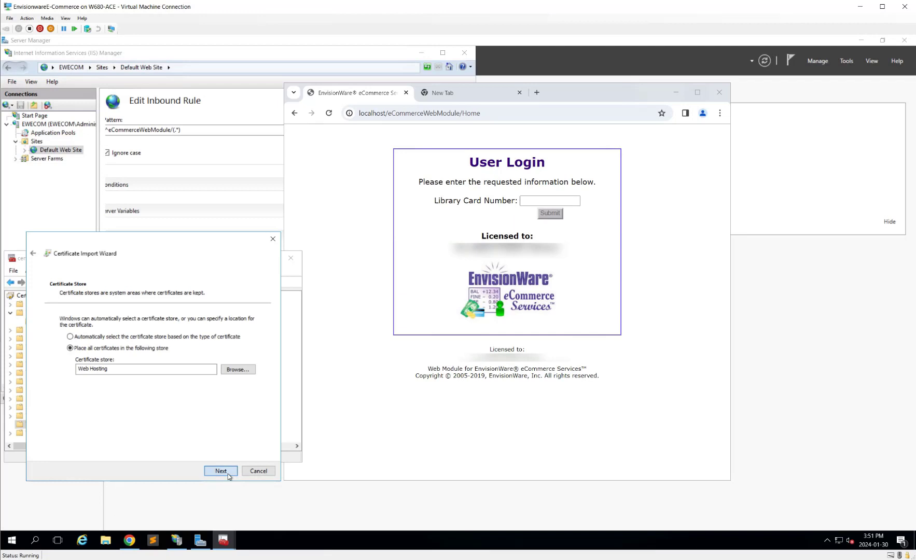
pyautogui.click(228, 475)
pyautogui.click(228, 474)
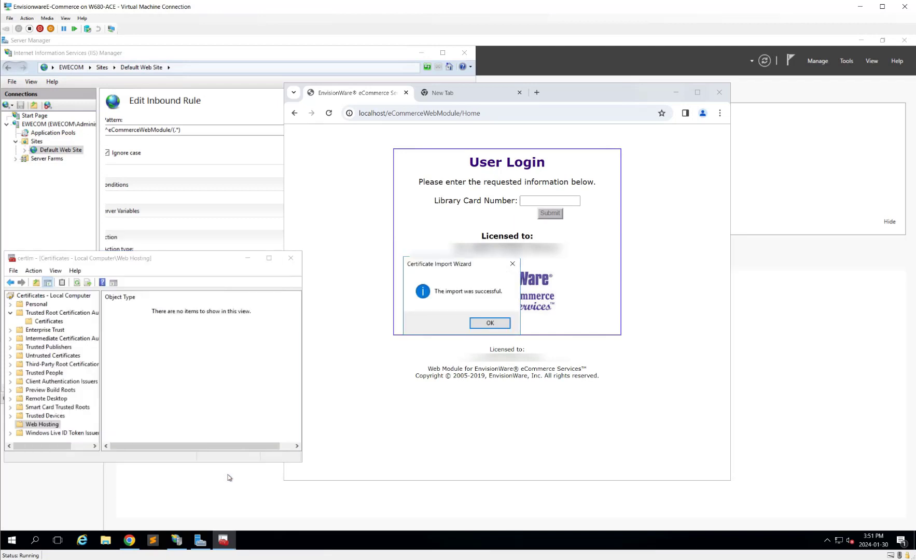
pyautogui.click(490, 322)
pyautogui.click(53, 209)
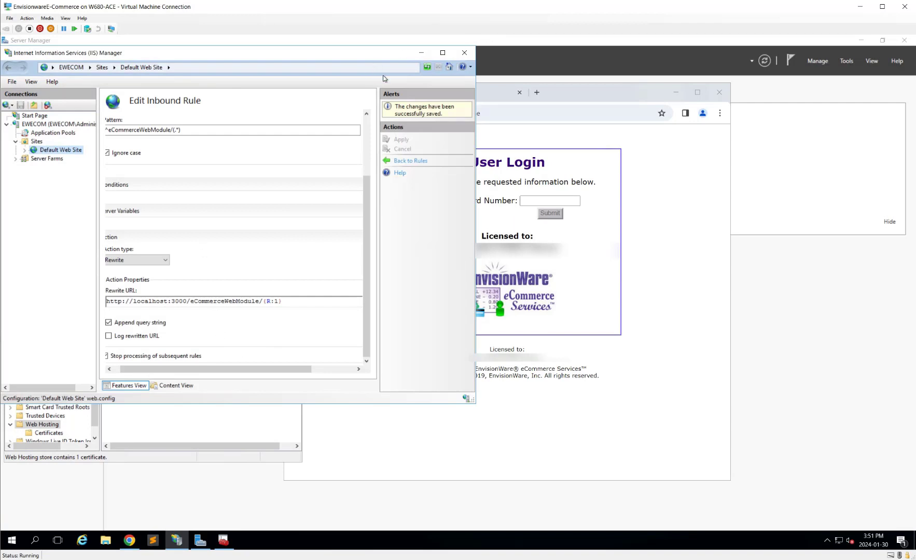
# Step: Open Import in EWECOM's Server Certificates and set the store to Web Hosting
pyautogui.click(49, 125)
pyautogui.click(60, 150)
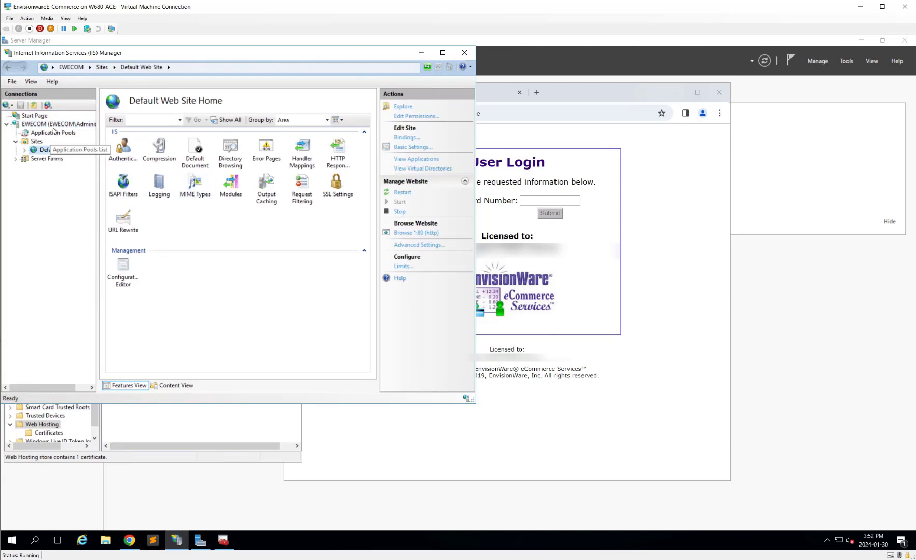
pyautogui.click(52, 125)
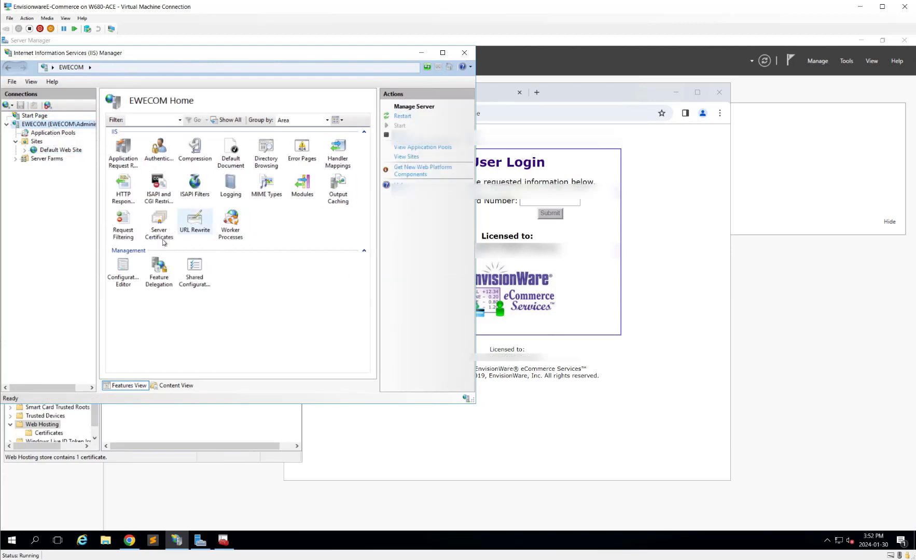
pyautogui.doubleClick(163, 224)
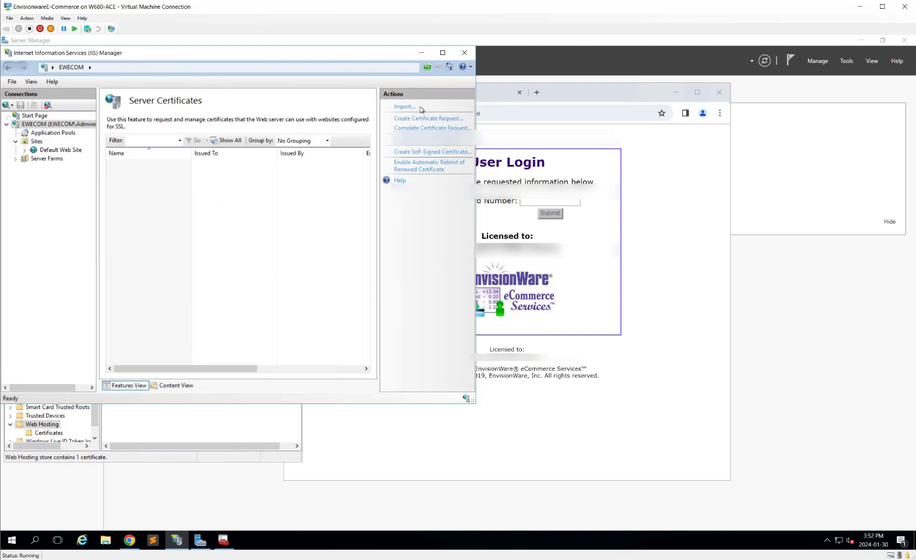
pyautogui.click(404, 108)
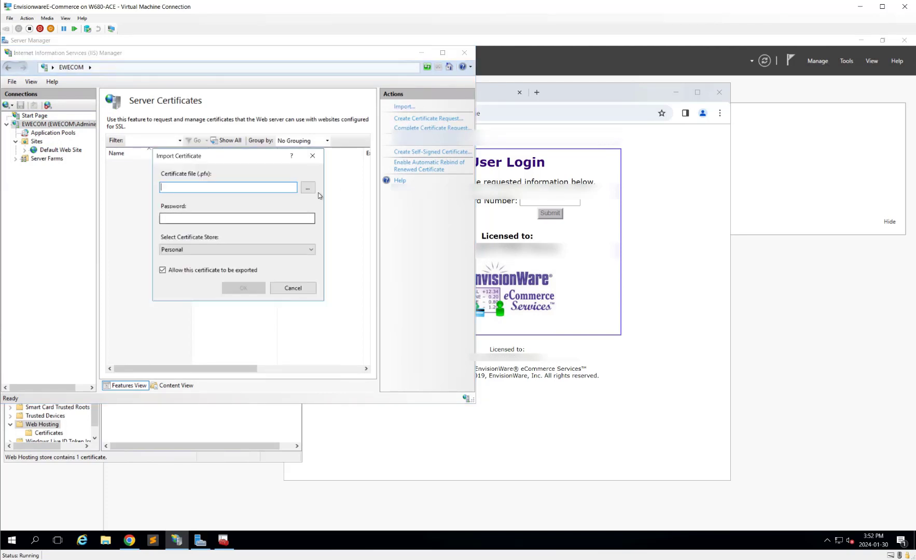
pyautogui.click(258, 250)
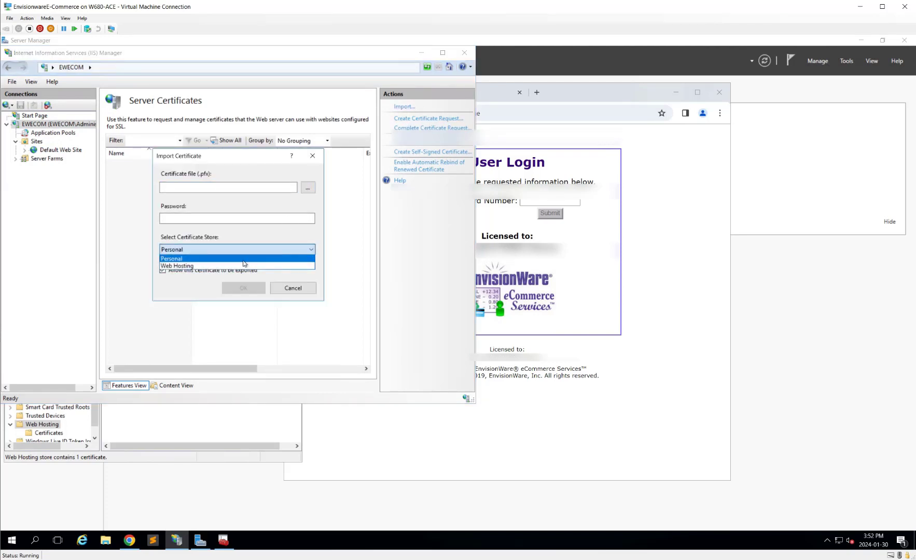
pyautogui.click(244, 266)
# Step: Import the d86494f9c391ca12 .pfx from the tomcat_sapl.ca folder into IIS
pyautogui.click(307, 187)
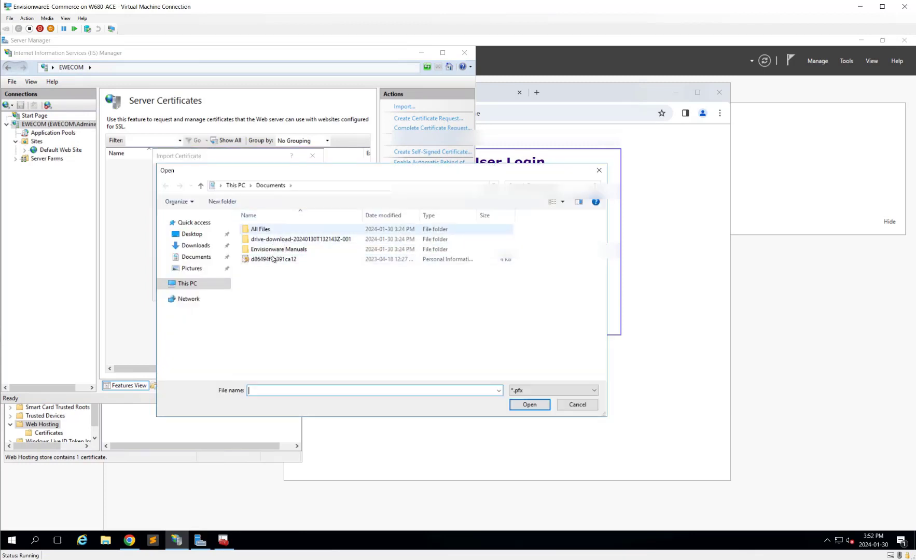
pyautogui.click(272, 228)
pyautogui.doubleClick(272, 228)
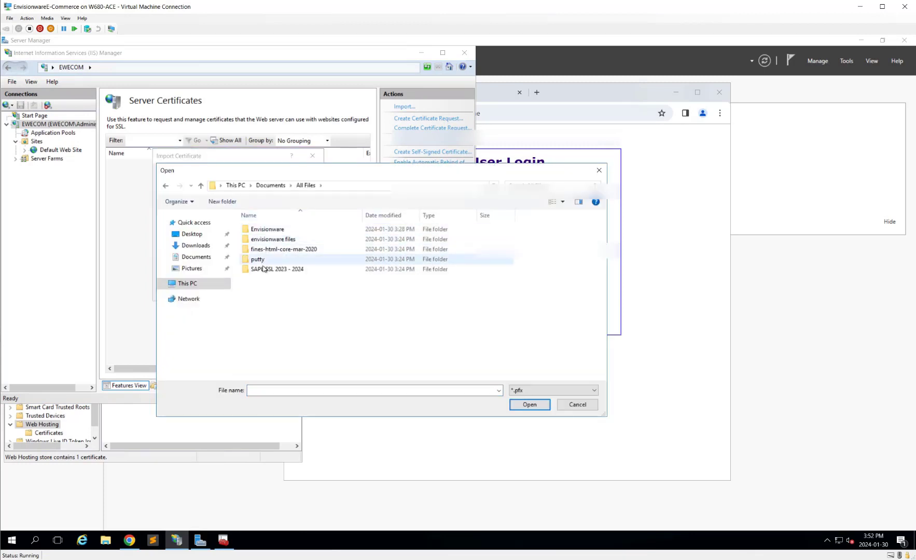
pyautogui.click(275, 269)
pyautogui.doubleClick(275, 269)
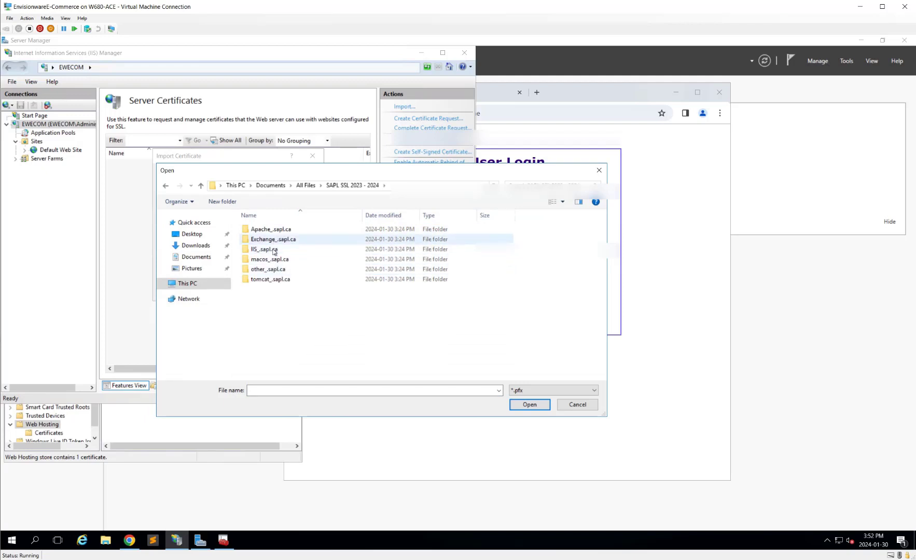
pyautogui.doubleClick(310, 250)
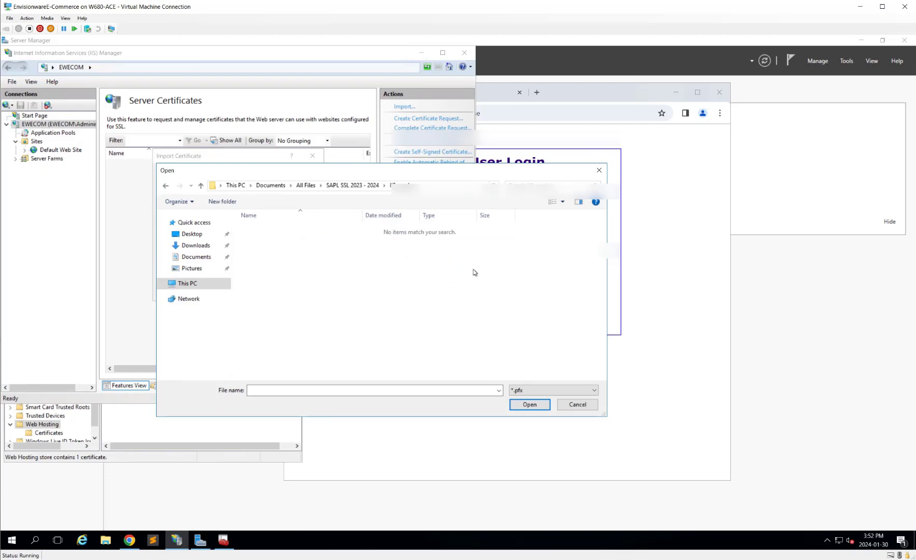
pyautogui.click(353, 185)
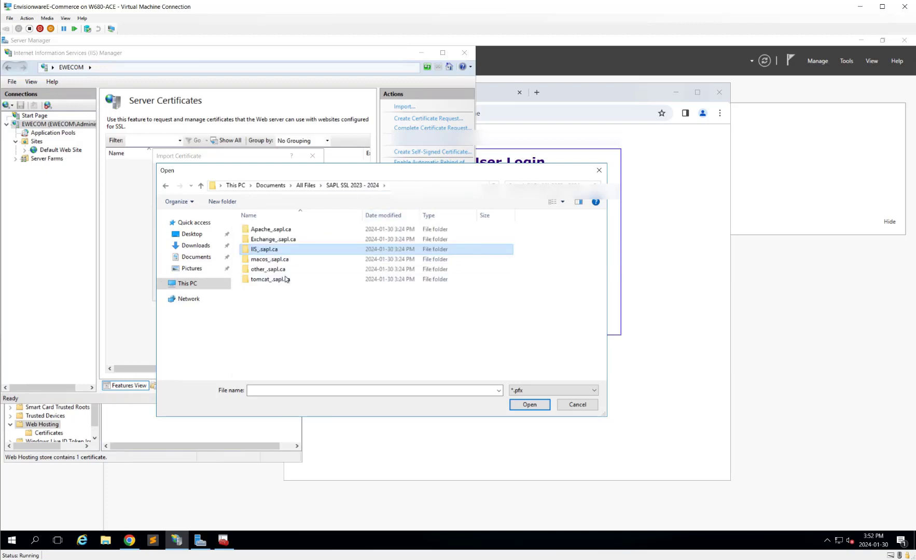
pyautogui.doubleClick(286, 280)
pyautogui.click(292, 232)
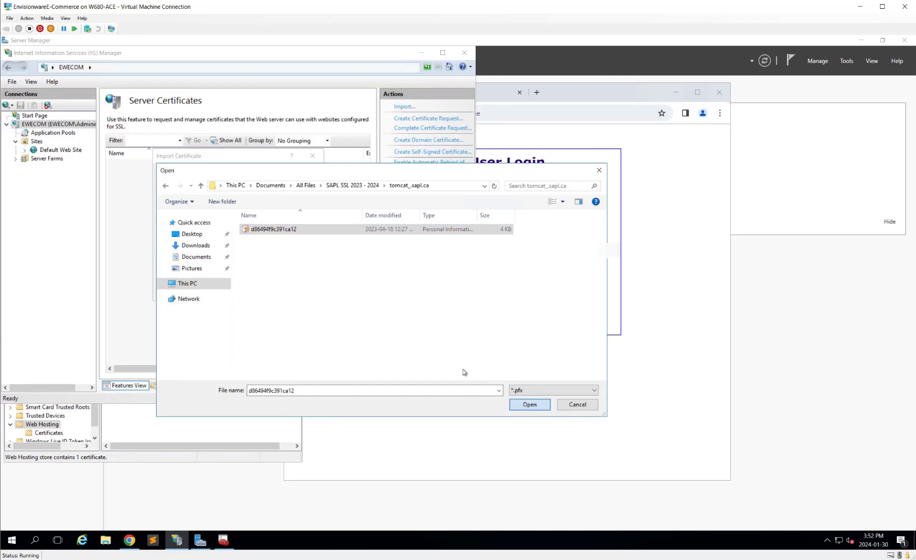
pyautogui.press('Return')
pyautogui.click(244, 289)
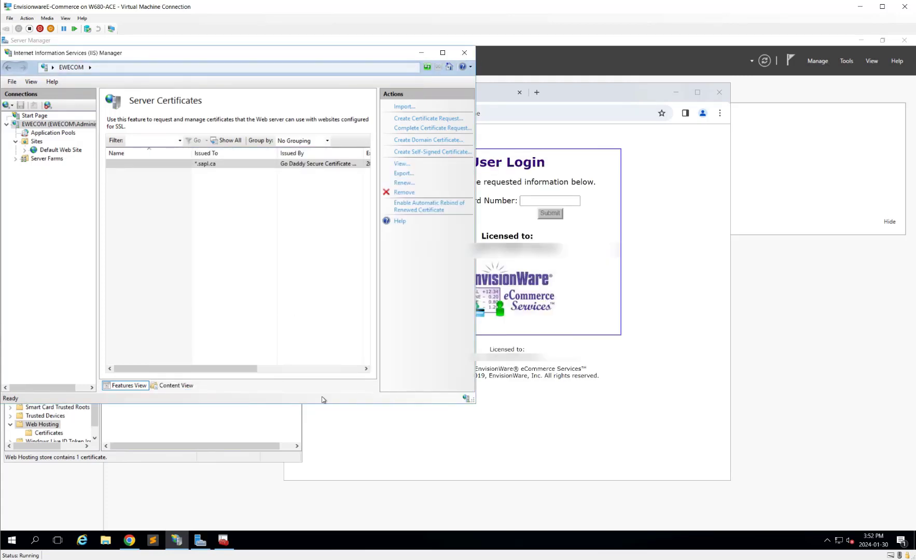
pyautogui.click(46, 124)
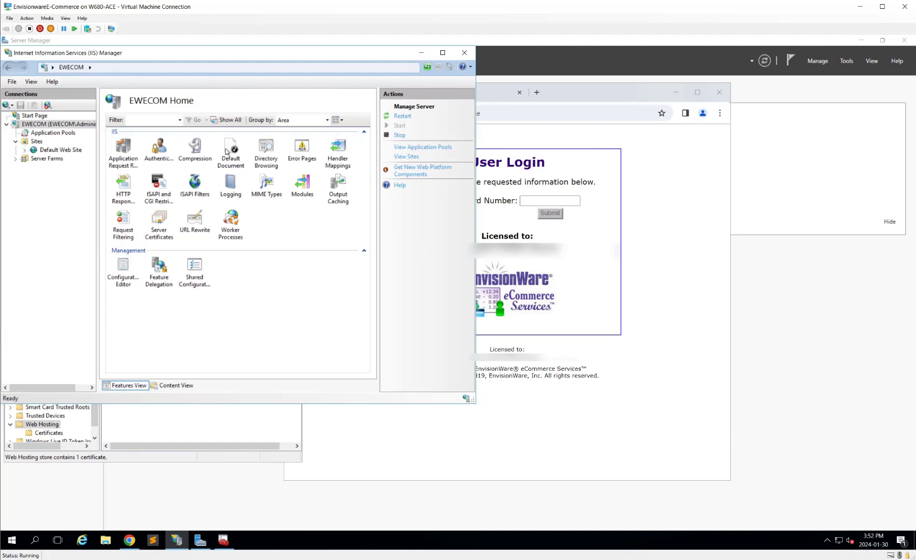
# Step: Bind Default Web Site to https on port 443 with the *.sapl.ca certificate, then restart the server
pyautogui.click(60, 150)
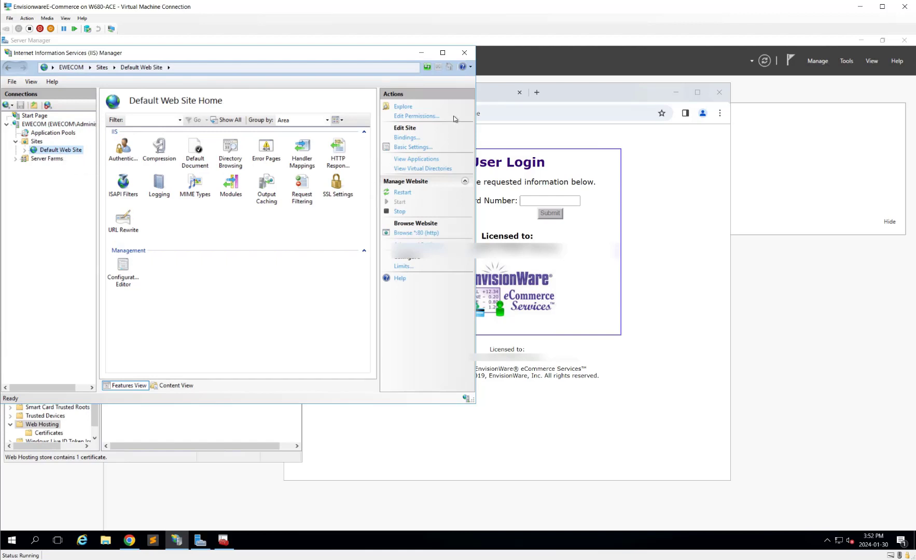
pyautogui.click(413, 138)
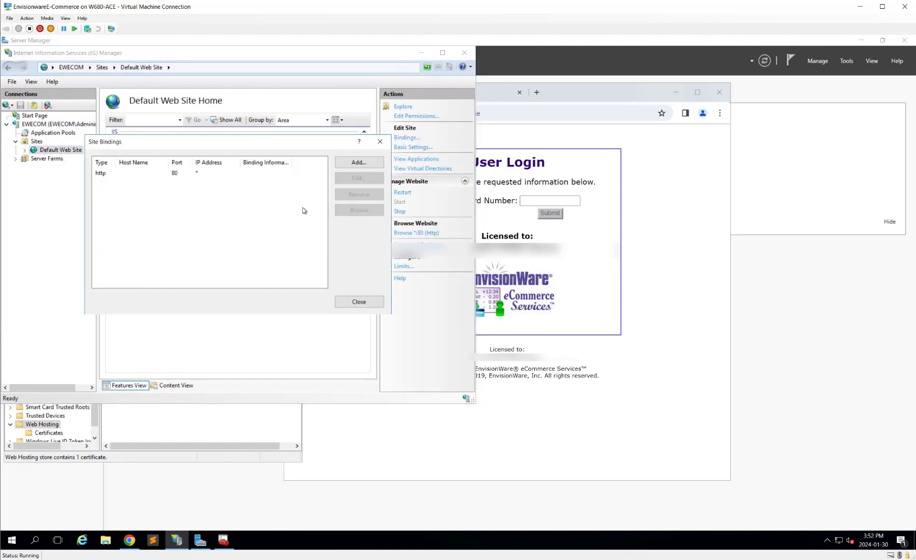
pyautogui.click(360, 162)
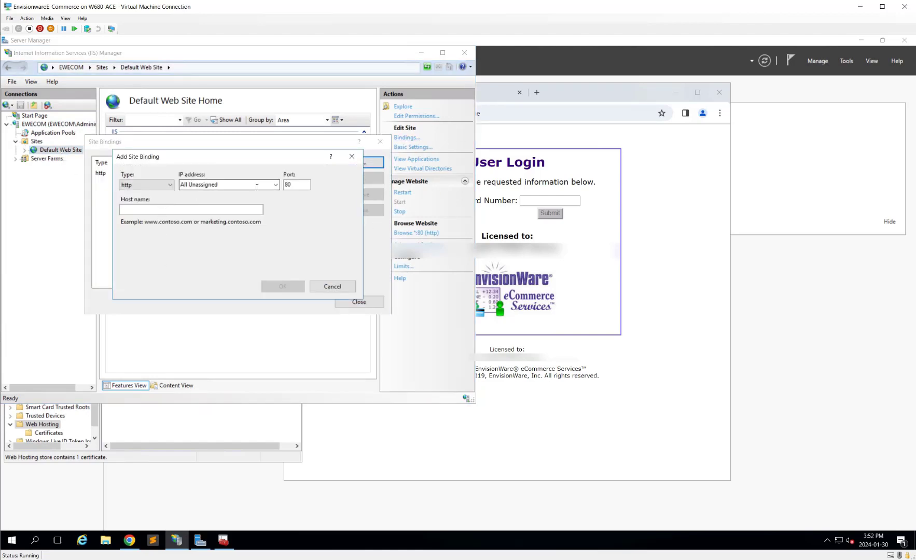
pyautogui.click(147, 185)
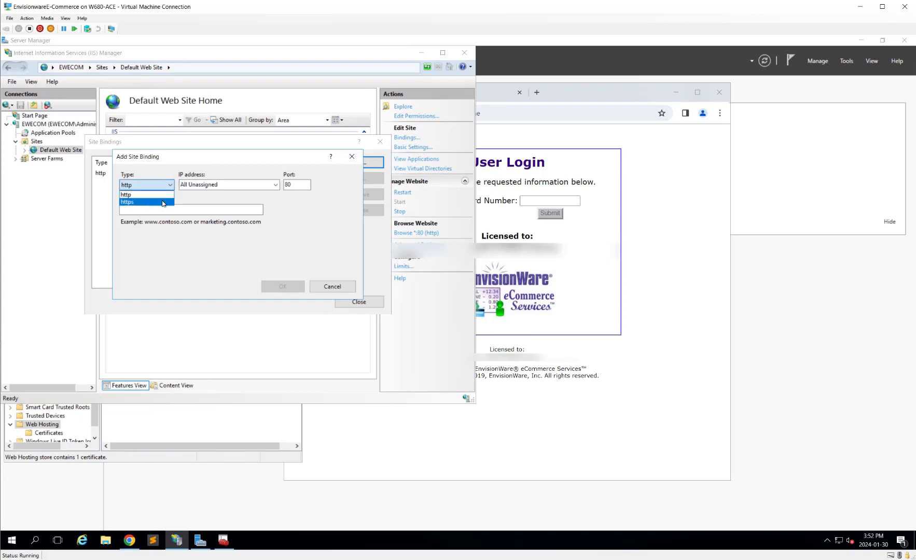
pyautogui.click(163, 202)
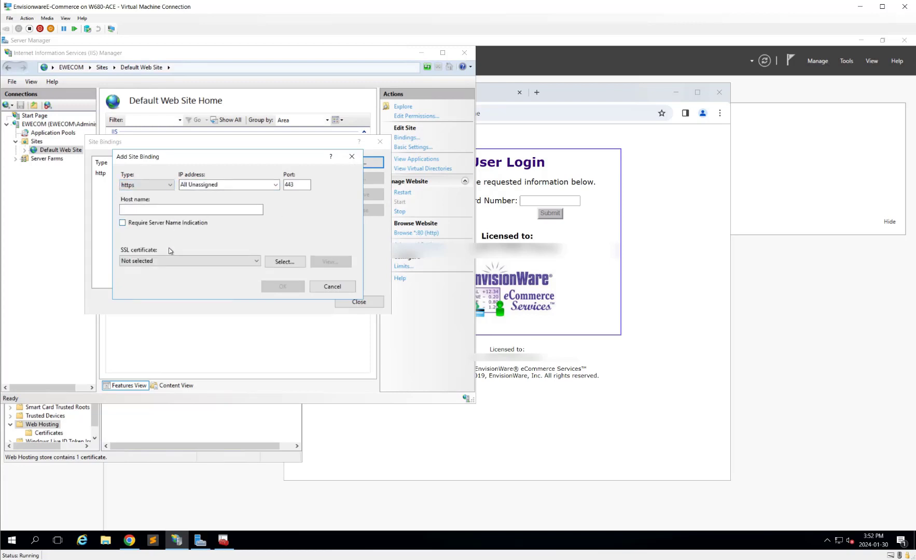
pyautogui.click(172, 262)
pyautogui.click(171, 279)
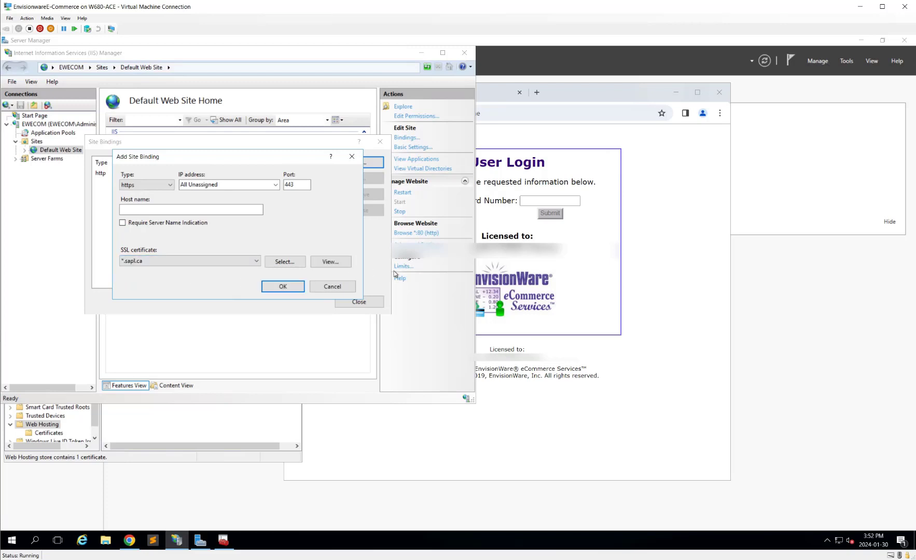
pyautogui.click(282, 287)
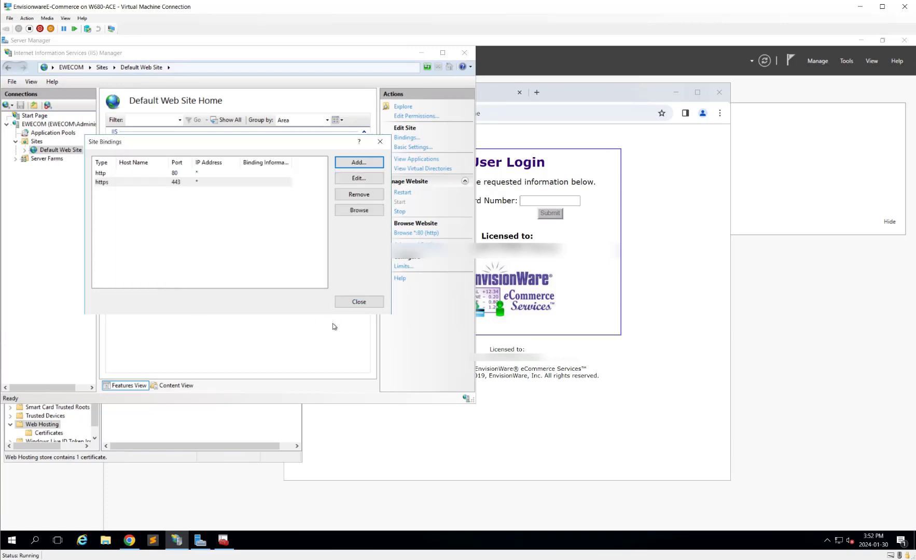
pyautogui.click(360, 303)
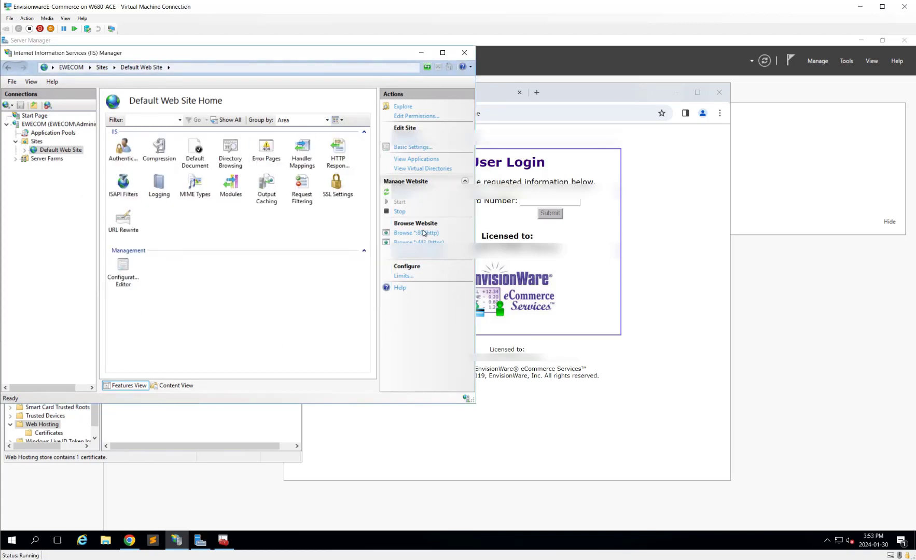
pyautogui.click(39, 124)
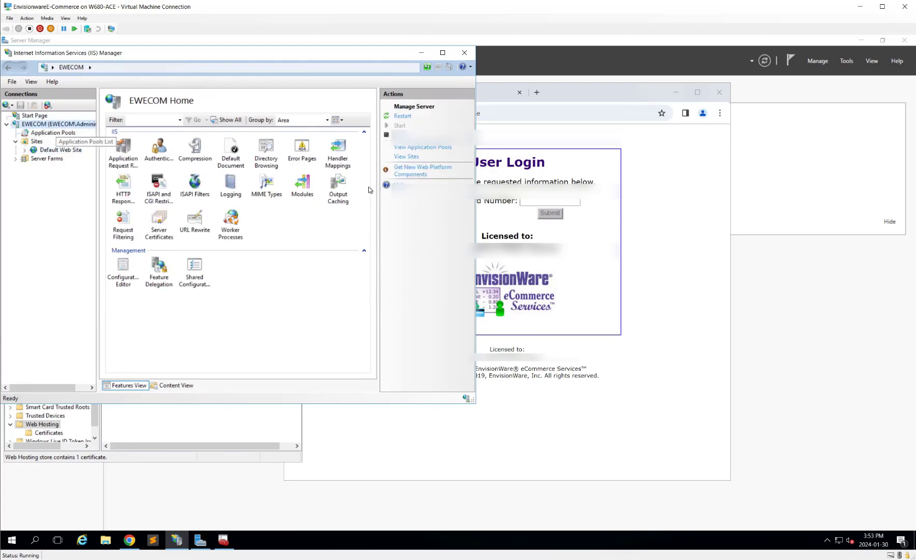
pyautogui.click(403, 116)
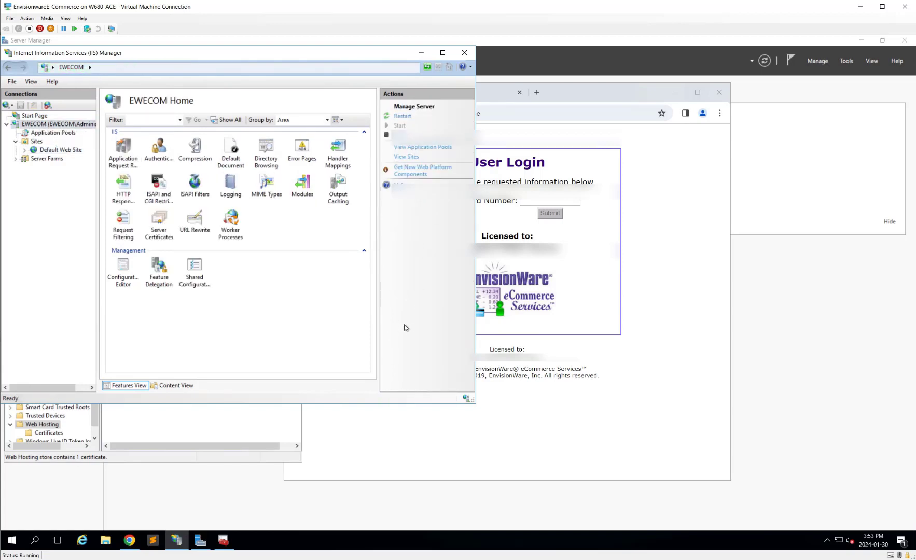
pyautogui.click(559, 111)
pyautogui.press('Home')
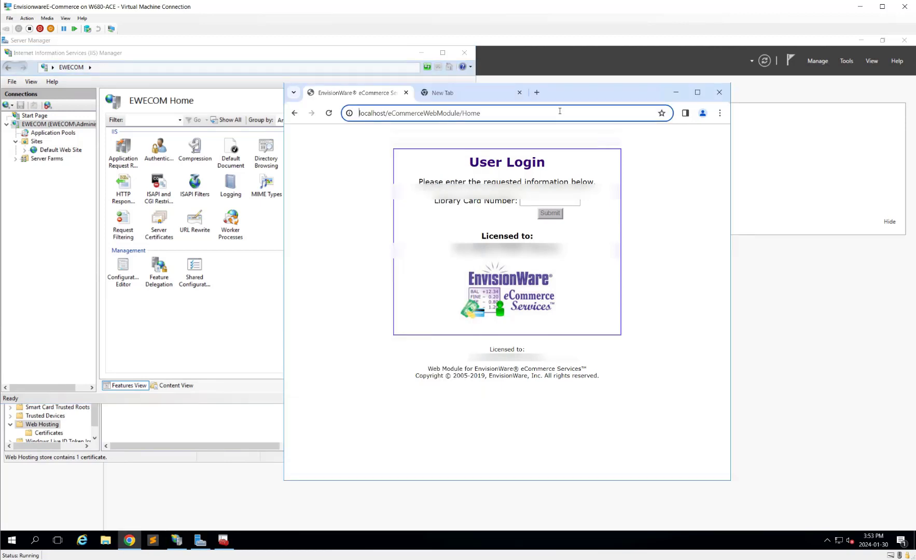
pyautogui.write('https://')
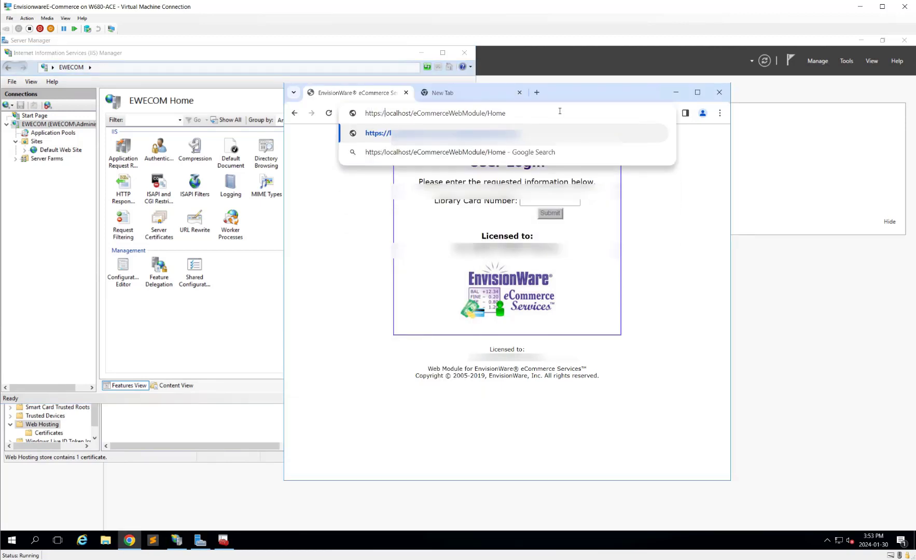
pyautogui.press('Return')
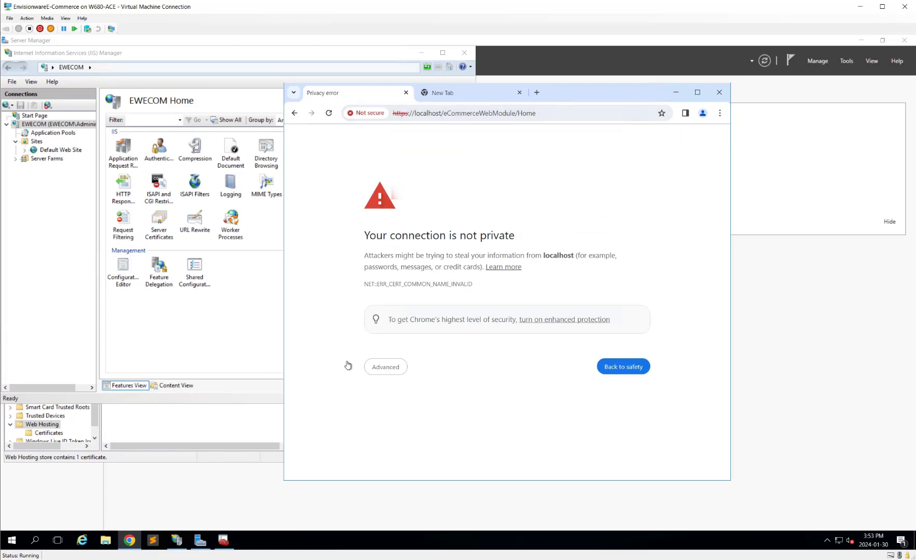
pyautogui.click(385, 367)
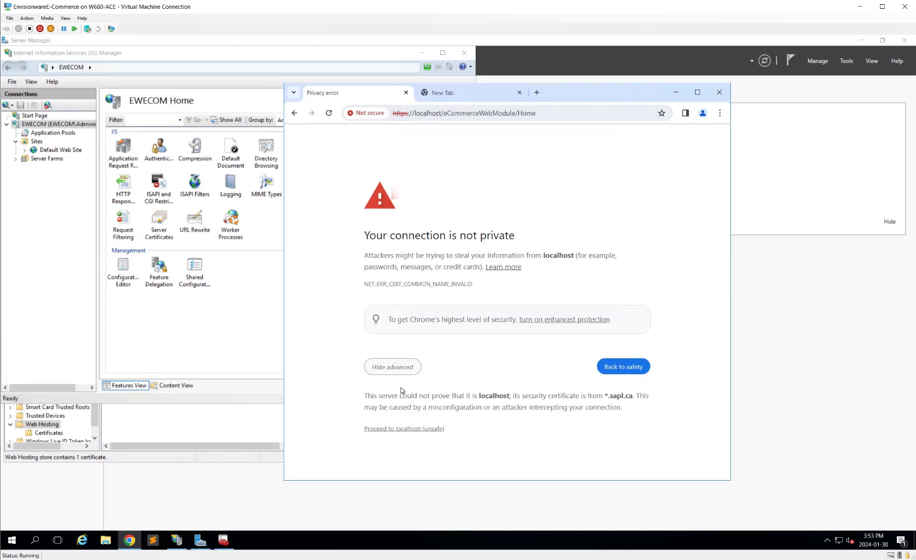
pyautogui.click(410, 429)
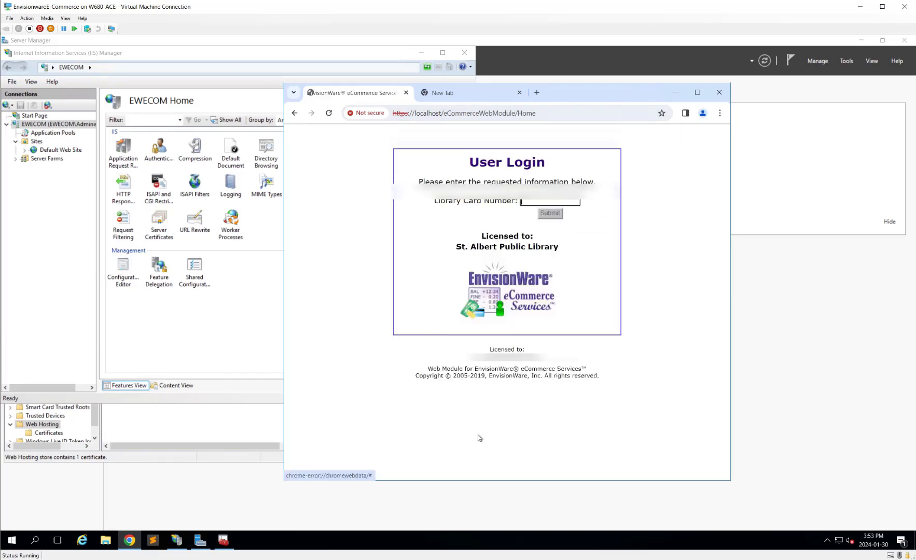
# Step: View the site's invalid *.sapl.ca certificate details
pyautogui.click(365, 113)
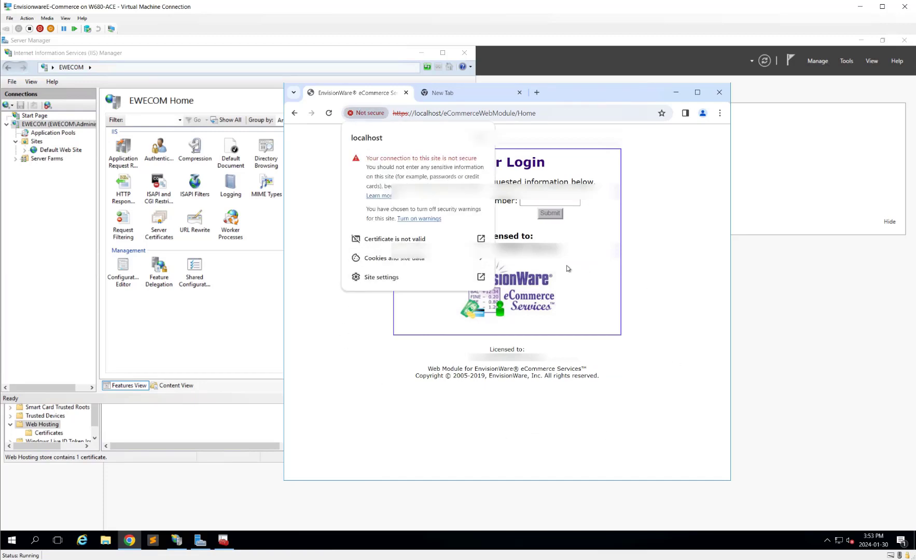
pyautogui.click(409, 238)
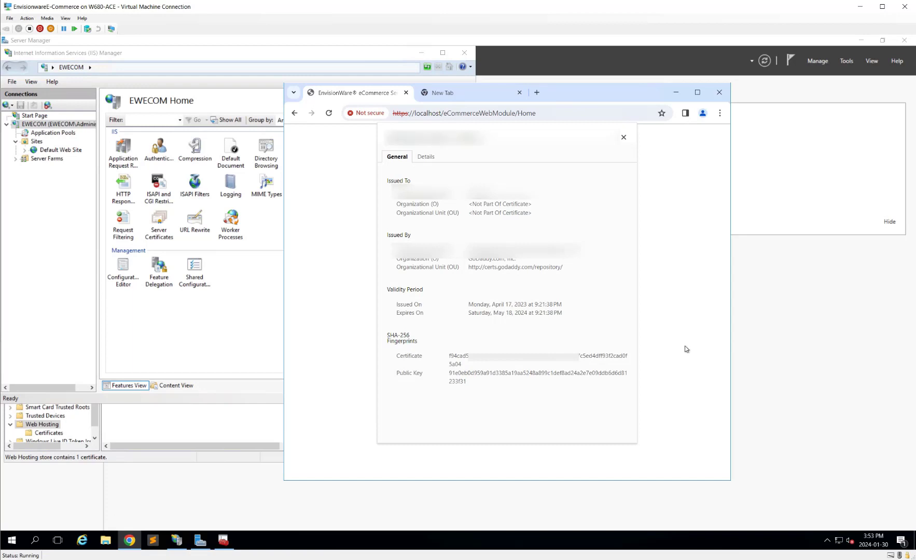
pyautogui.click(158, 545)
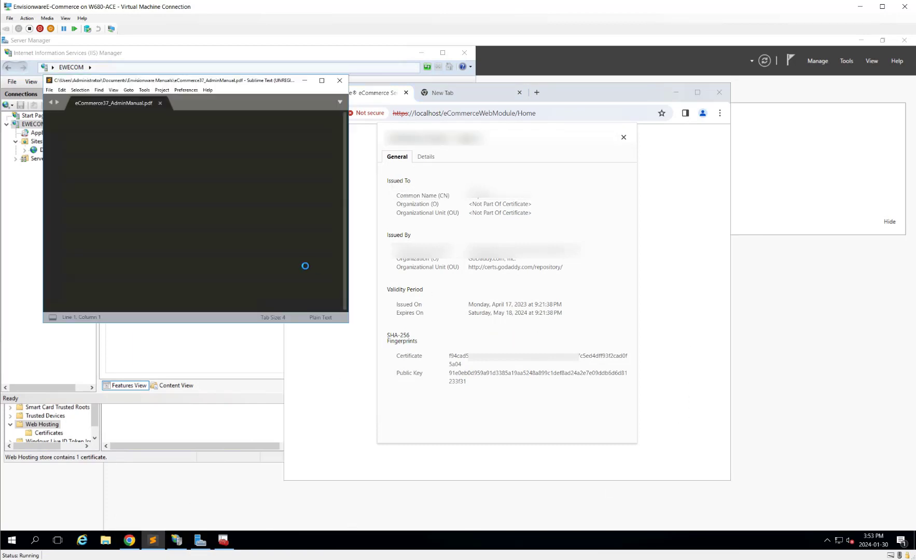
# Step: Close the admin manual PDF and relaunch Sublime Text 3 as administrator
pyautogui.click(160, 103)
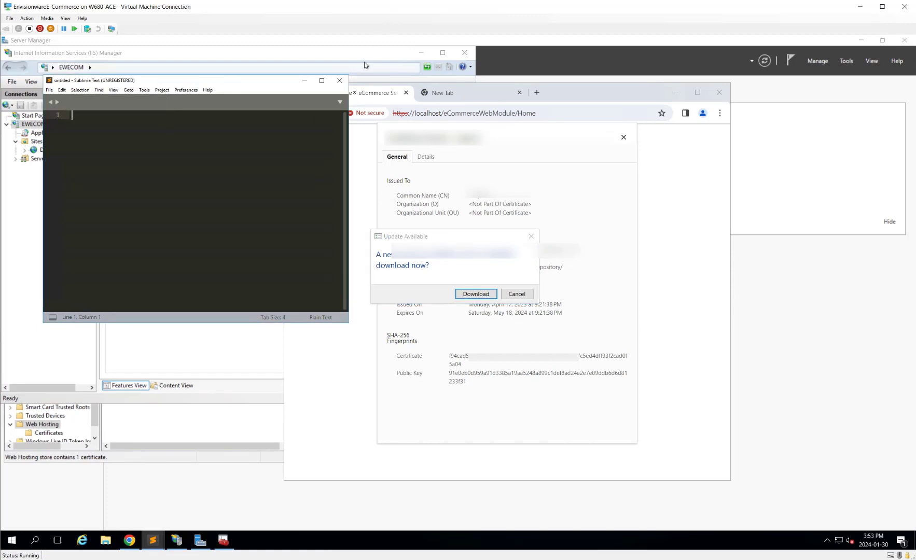
pyautogui.click(339, 80)
pyautogui.rightClick(151, 541)
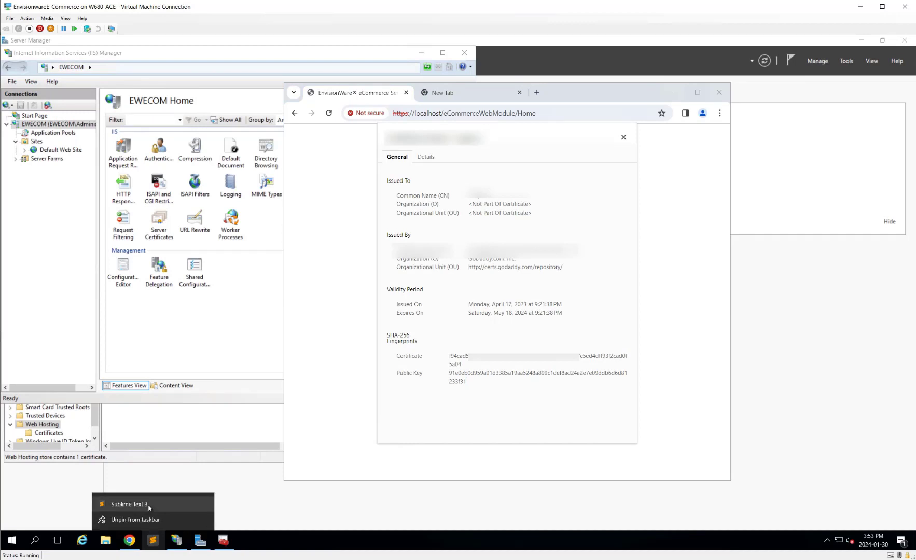
pyautogui.rightClick(149, 506)
pyautogui.click(189, 460)
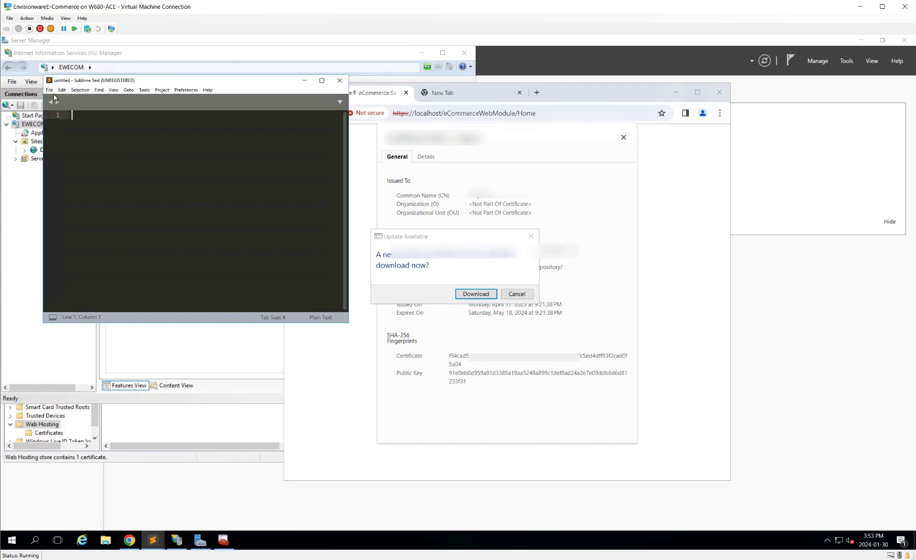
# Step: In the Open dialog, browse from C: into the Windows folder toward drivers
pyautogui.click(49, 91)
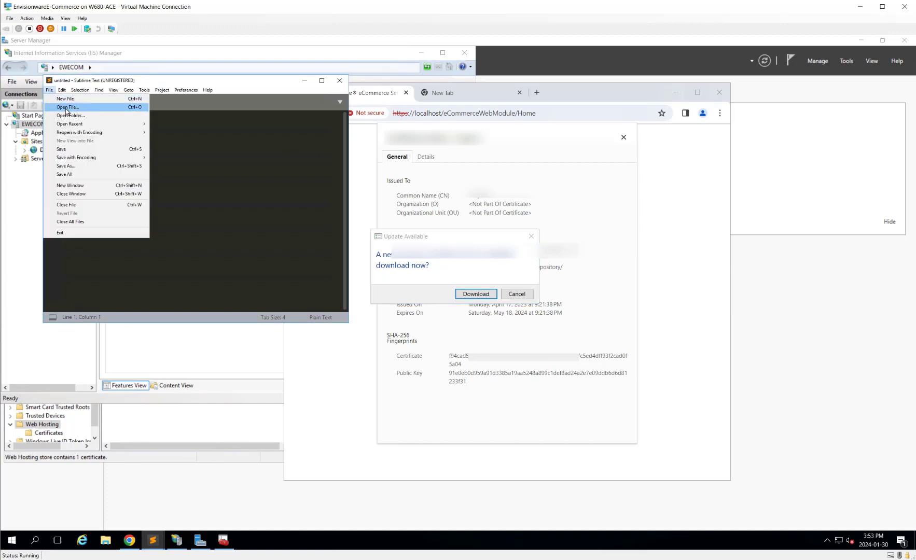
pyautogui.click(66, 108)
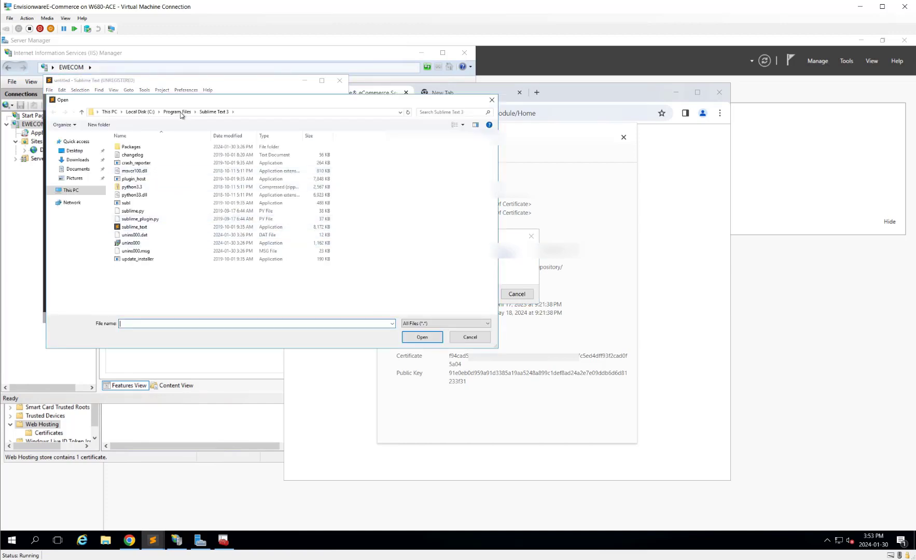
pyautogui.click(139, 112)
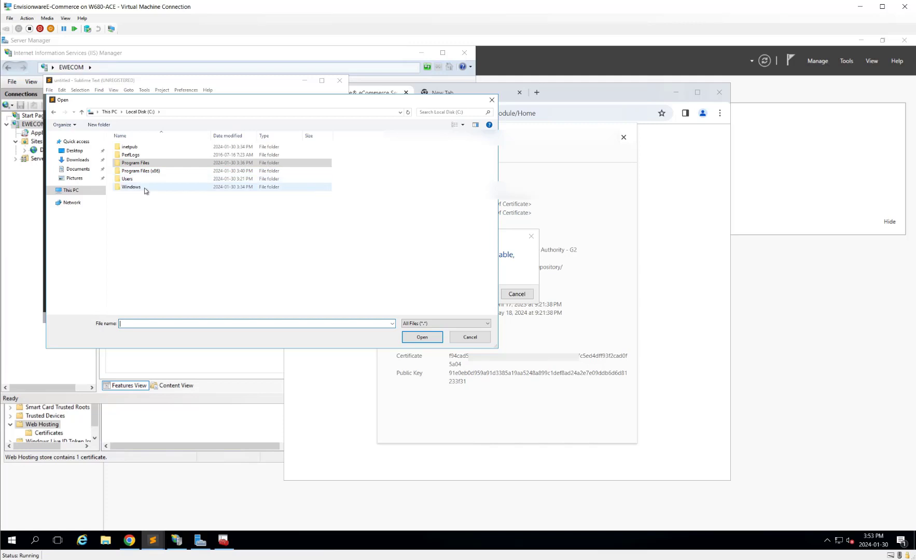
pyautogui.doubleClick(145, 188)
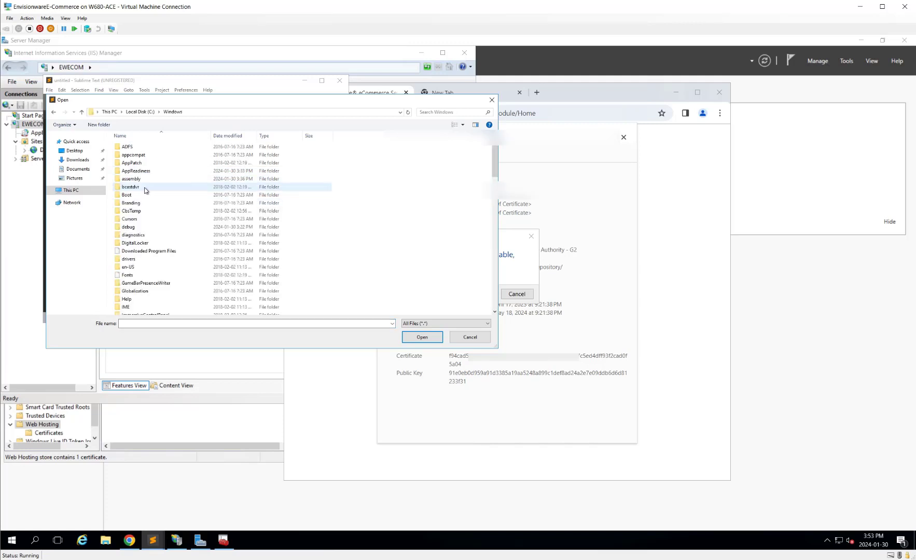
pyautogui.doubleClick(143, 259)
pyautogui.click(444, 324)
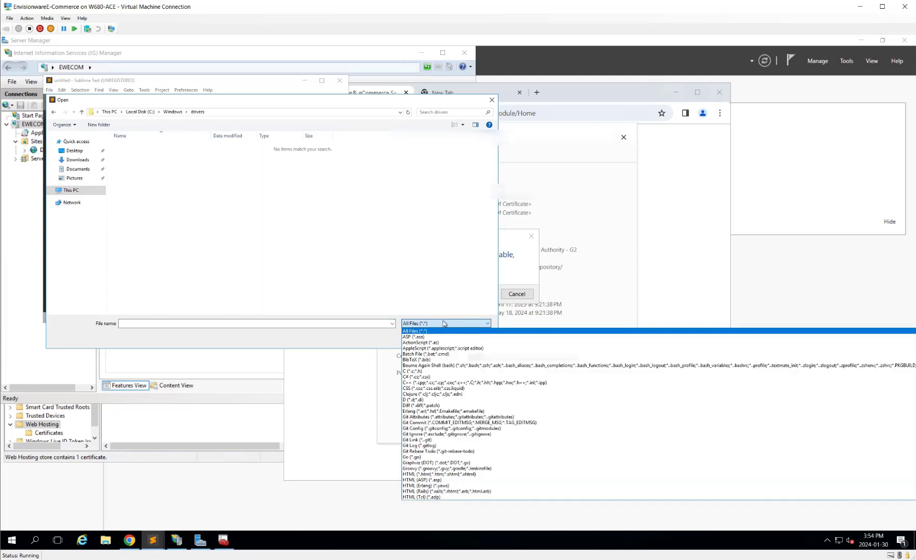
pyautogui.click(272, 232)
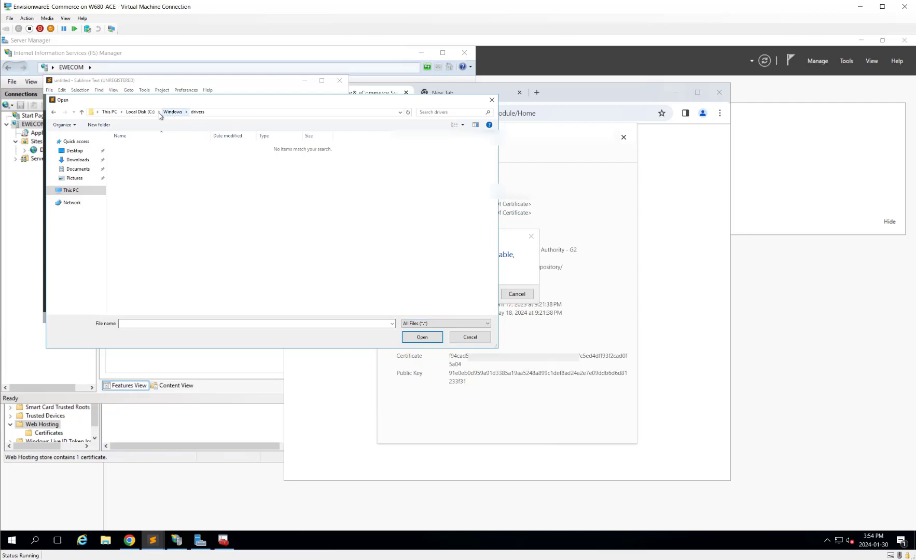
# Step: Navigate to C:\Windows\System32\drivers\etc and select the hosts file
pyautogui.click(143, 112)
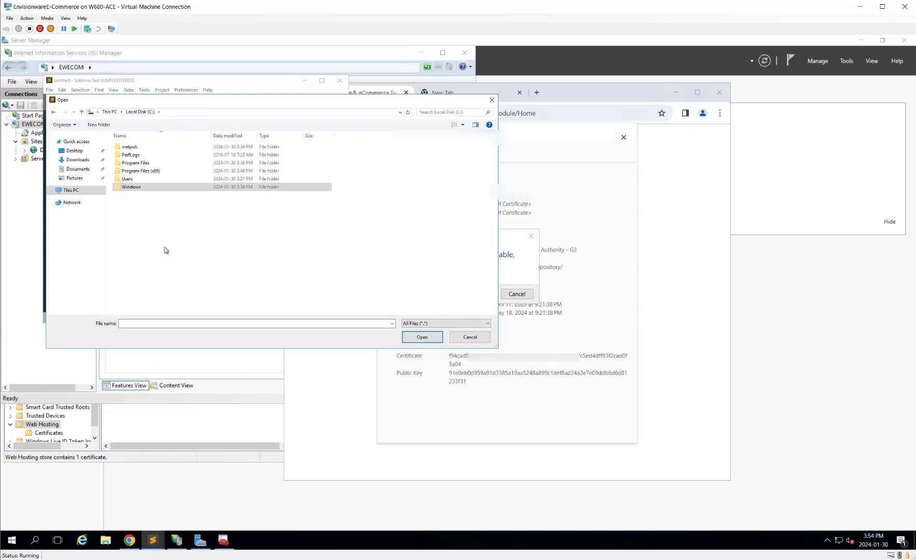
pyautogui.doubleClick(151, 189)
pyautogui.scroll(-15, 164, 265)
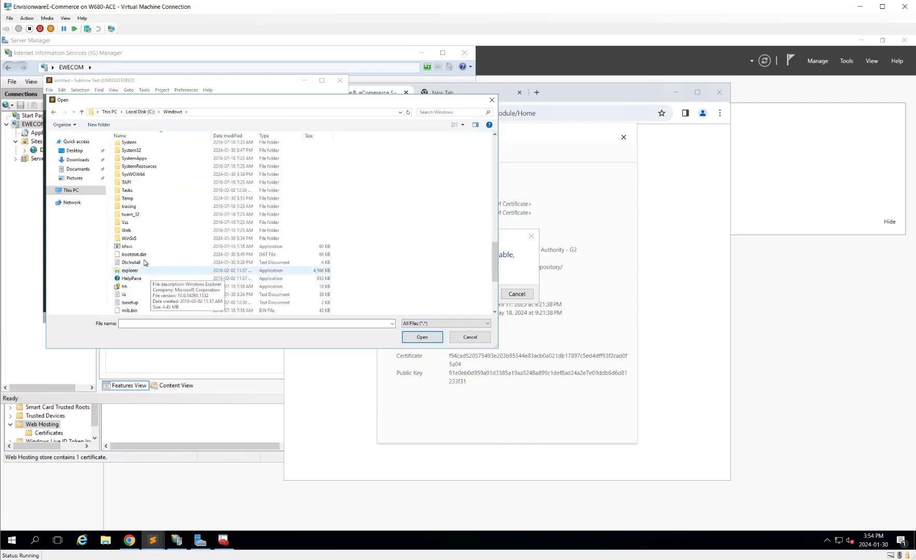
pyautogui.click(143, 171)
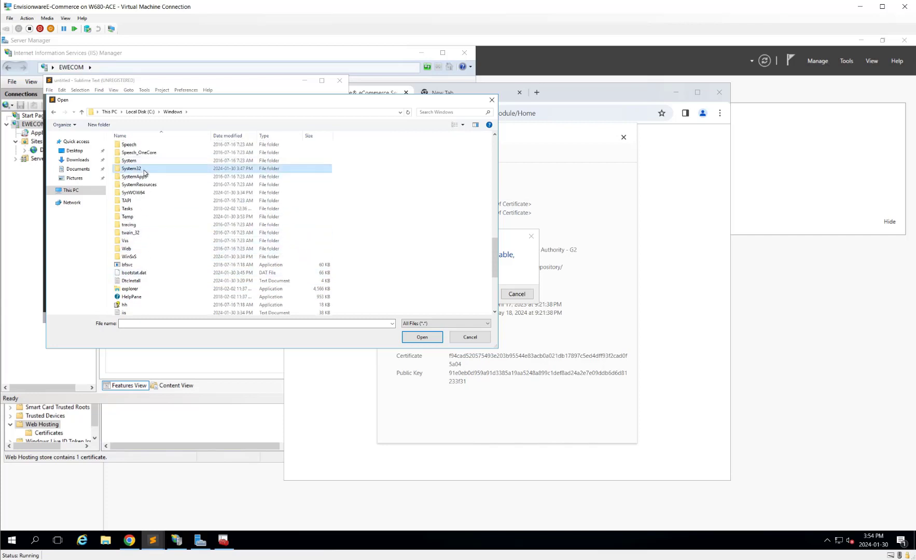
pyautogui.doubleClick(144, 171)
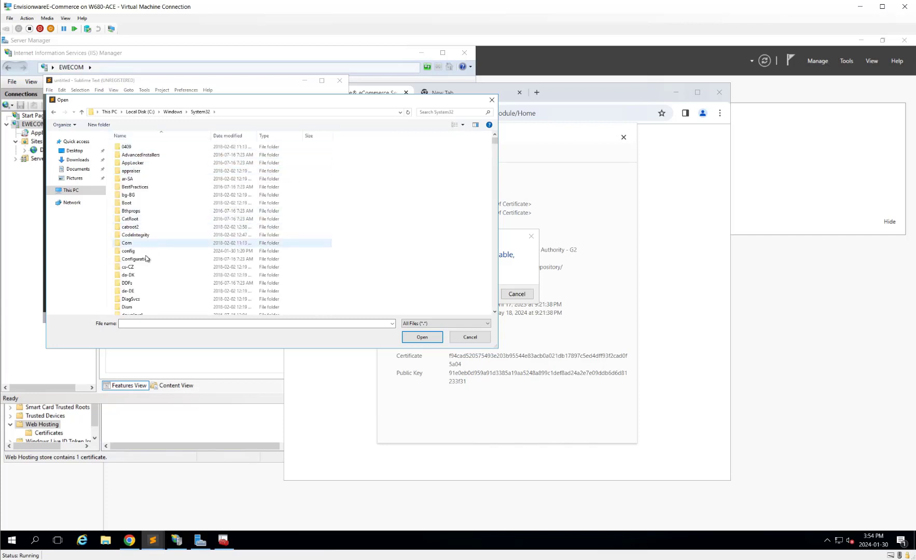
pyautogui.scroll(-1, 148, 285)
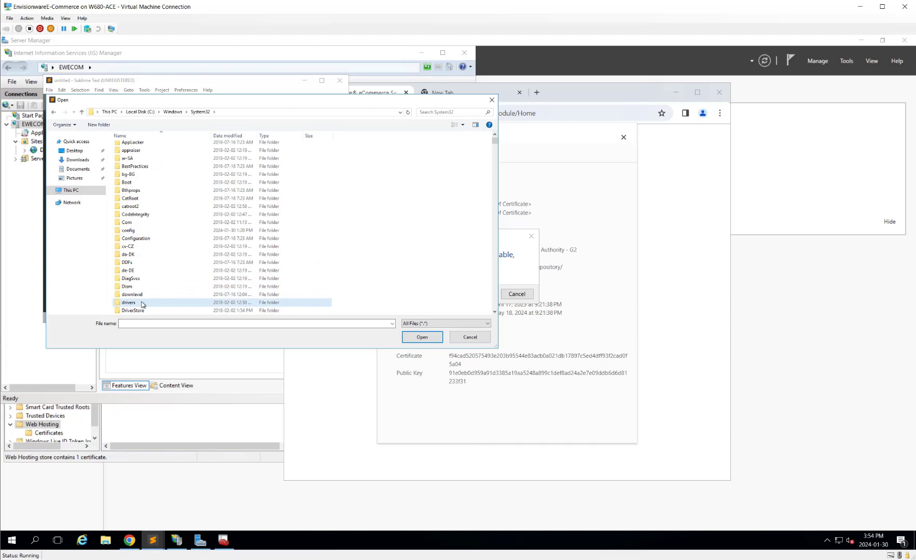
pyautogui.doubleClick(142, 305)
pyautogui.click(130, 157)
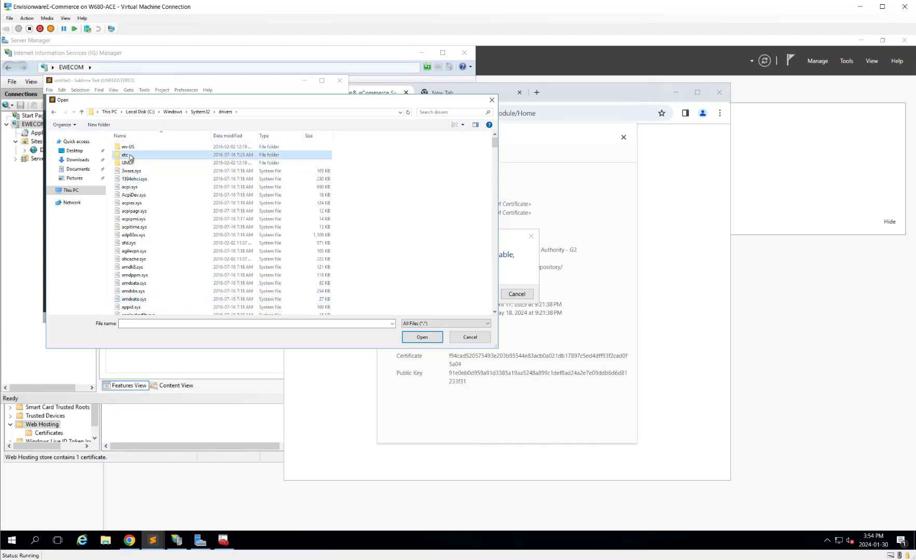
pyautogui.doubleClick(131, 157)
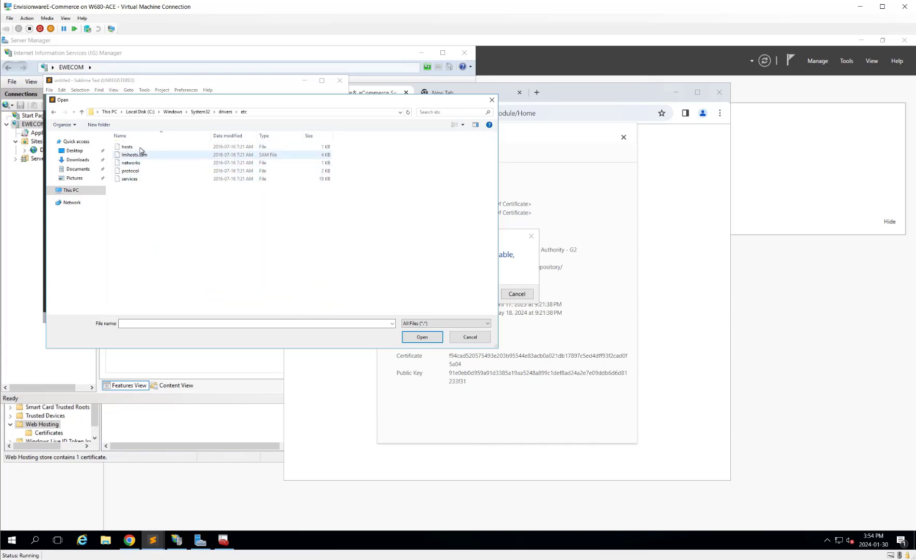
pyautogui.click(134, 147)
# Step: Open hosts and type 192.168.1.100 on line 18
pyautogui.click(422, 337)
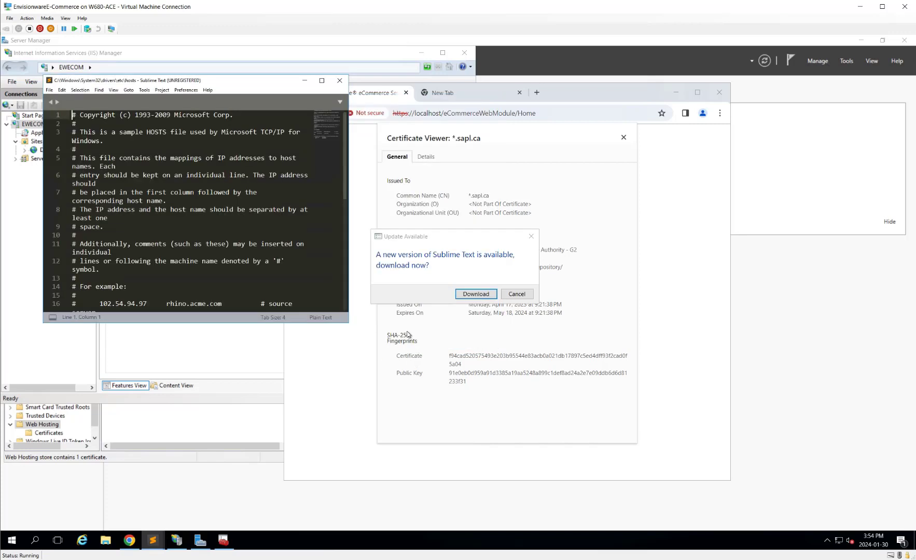
pyautogui.scroll(-3, 195, 208)
pyautogui.scroll(-2, 234, 280)
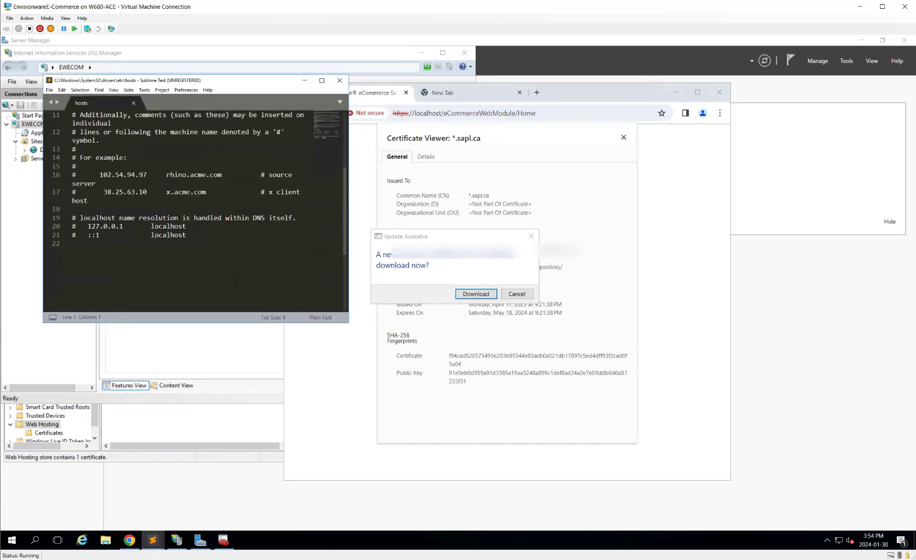
pyautogui.click(237, 245)
pyautogui.click(232, 207)
pyautogui.press('Return')
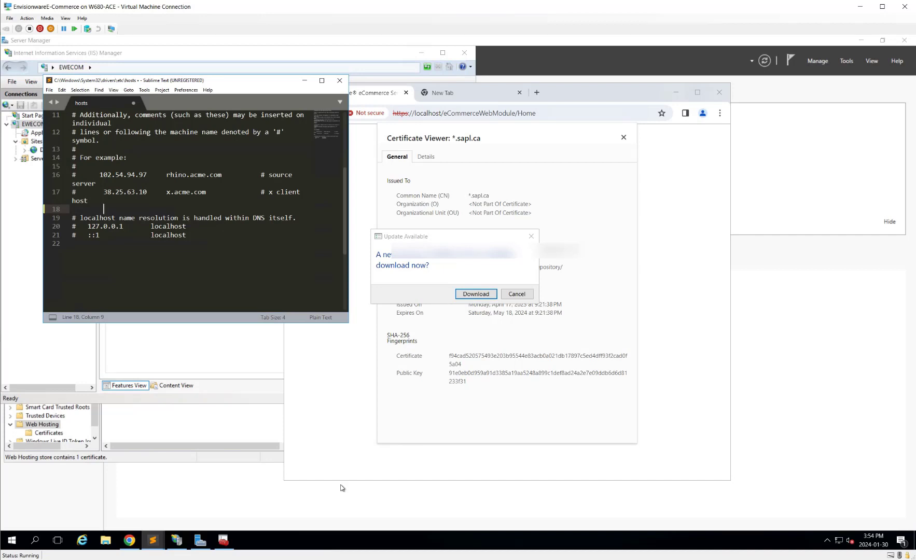
pyautogui.write('192.16')
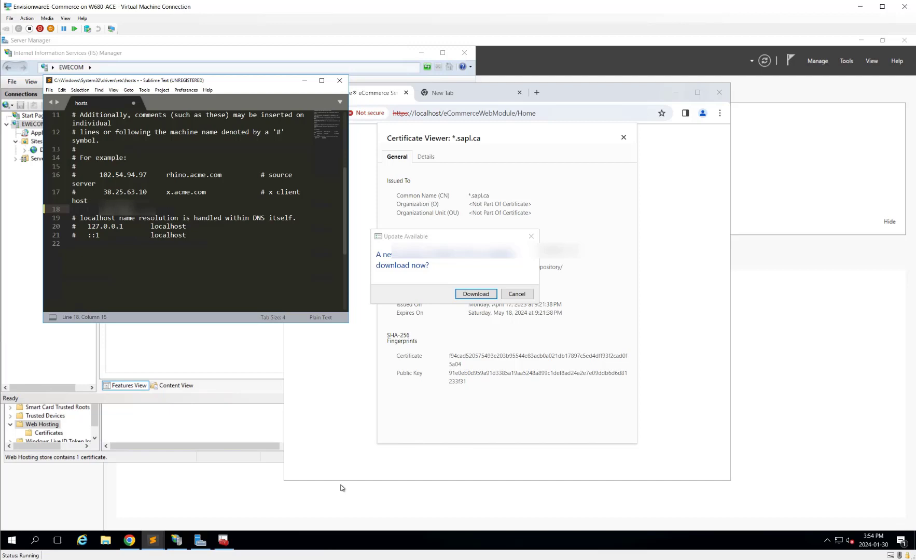
pyautogui.write('8.1.100')
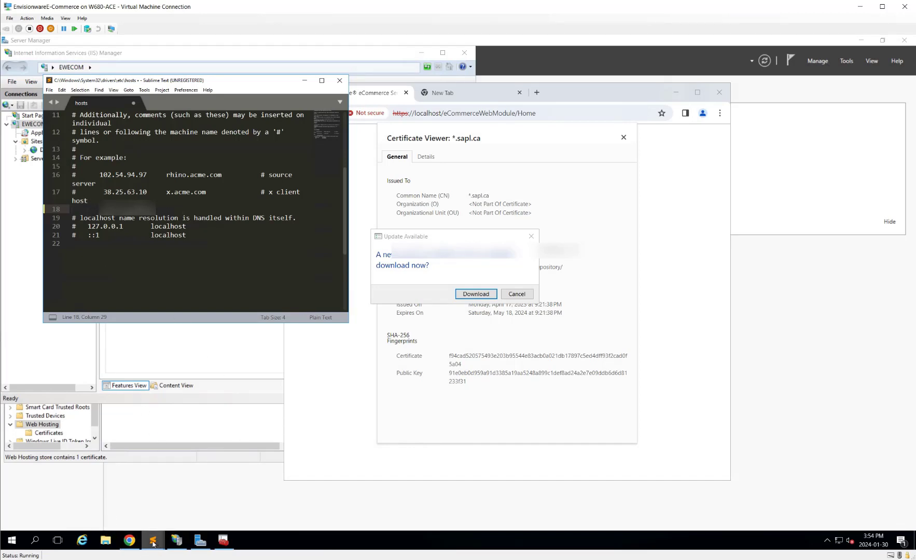
# Step: Check the computer name in This PC's system properties
pyautogui.click(106, 541)
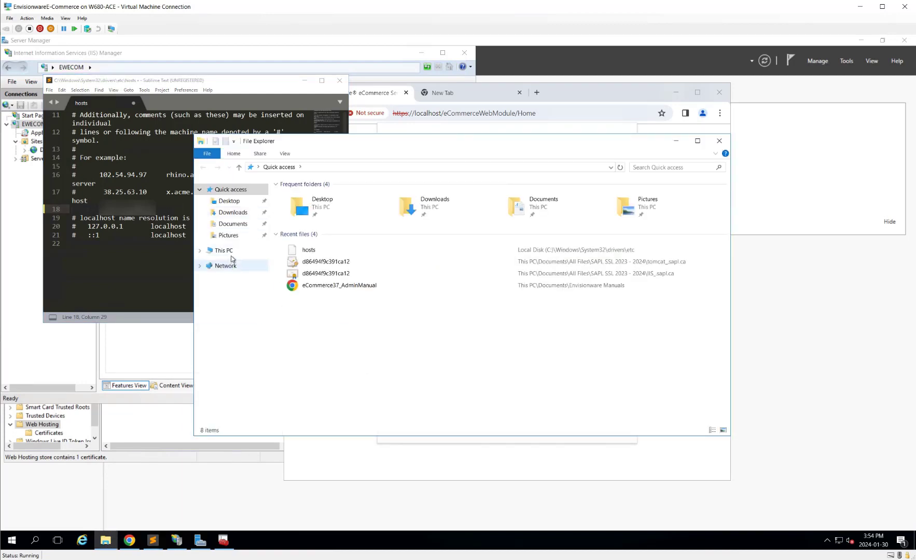
pyautogui.click(231, 254)
pyautogui.rightClick(232, 253)
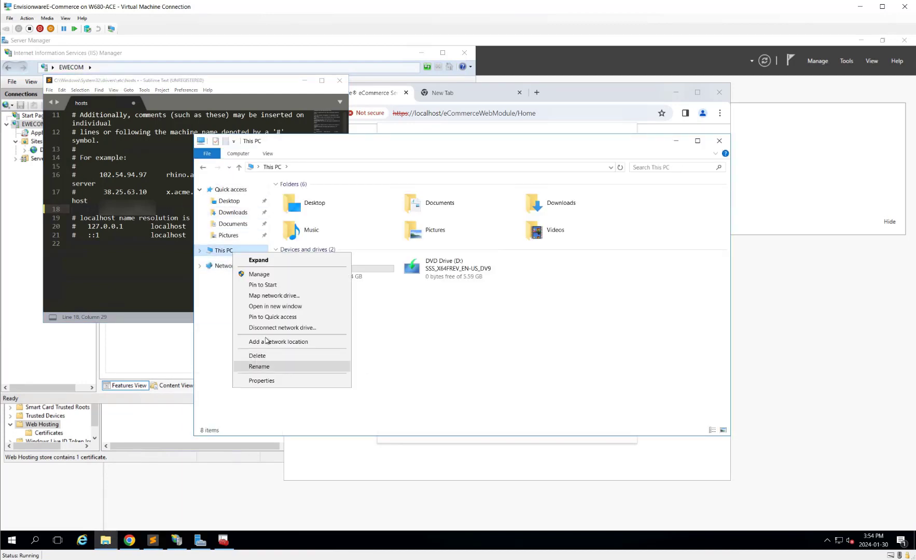
pyautogui.click(277, 381)
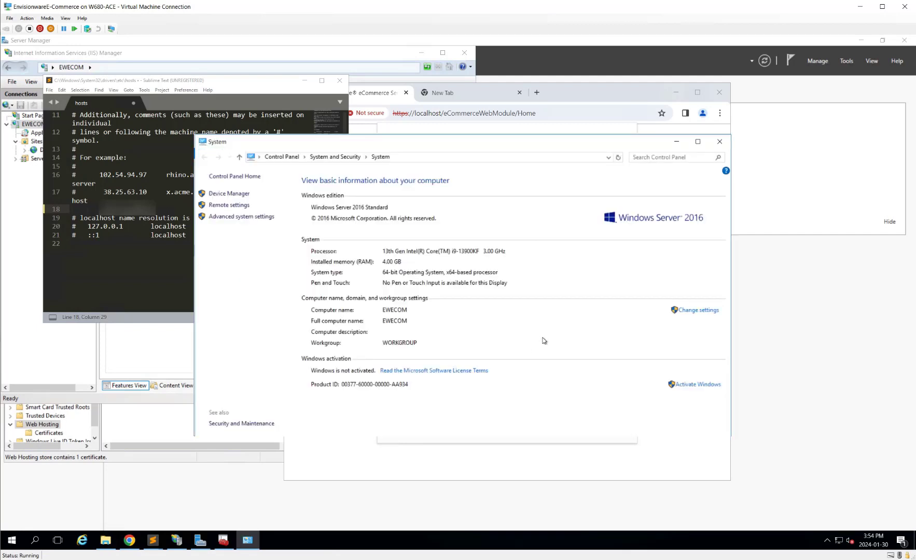
pyautogui.click(136, 240)
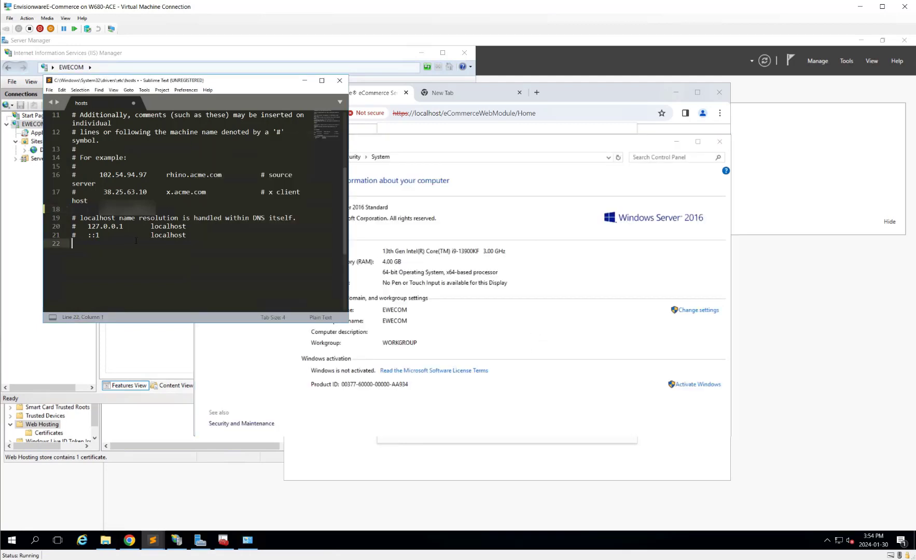
# Step: Add the ewecom host name after the address on line 18 and save hosts
pyautogui.click(182, 208)
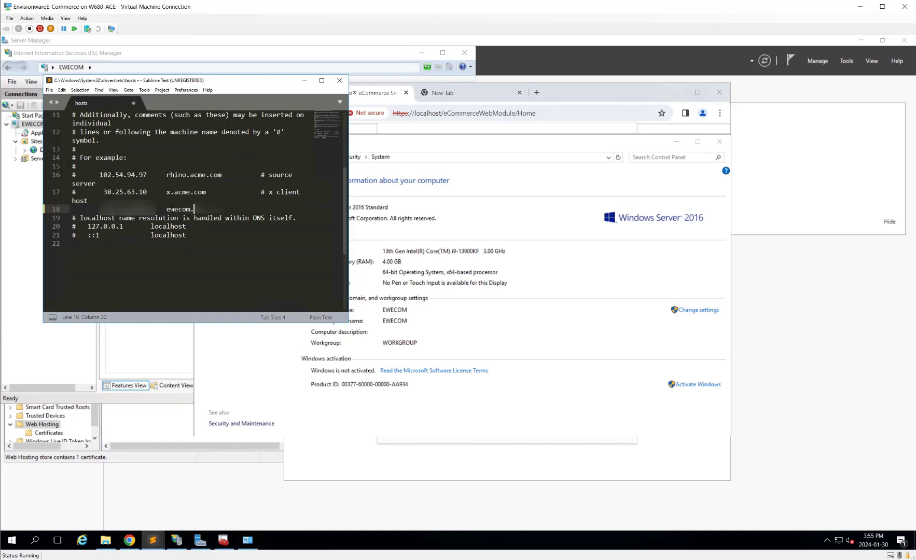
pyautogui.write('spl')
pyautogui.click(50, 91)
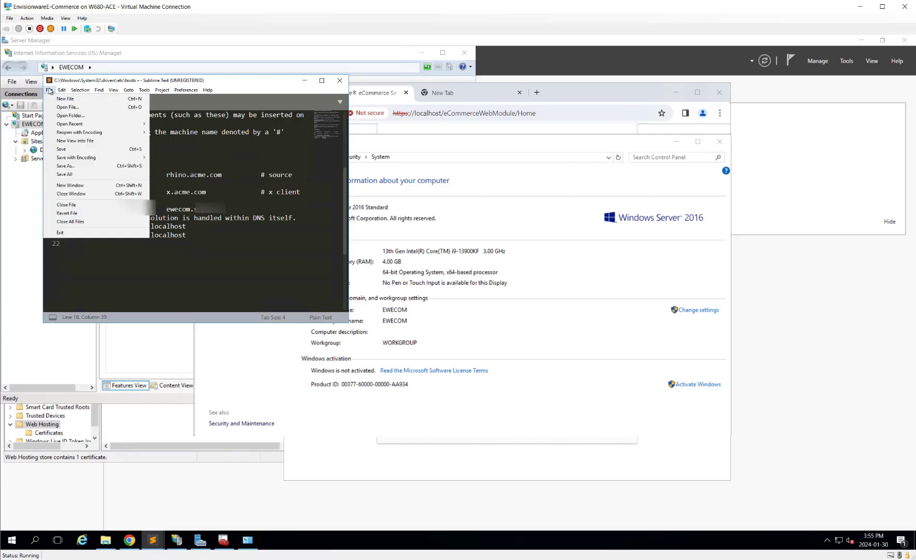
pyautogui.click(66, 150)
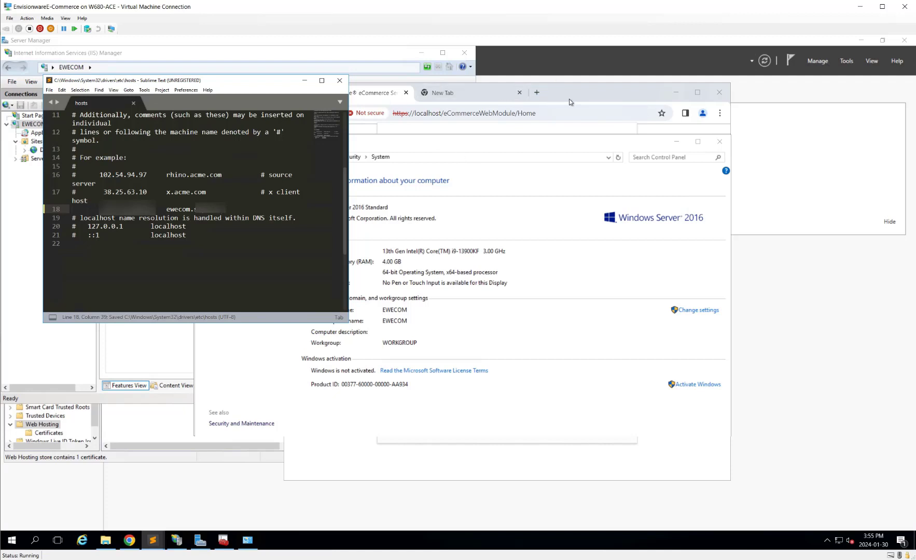
pyautogui.click(420, 115)
# Step: Replace localhost with ewecom.sapl.ca in the address and load the page
pyautogui.click(420, 115)
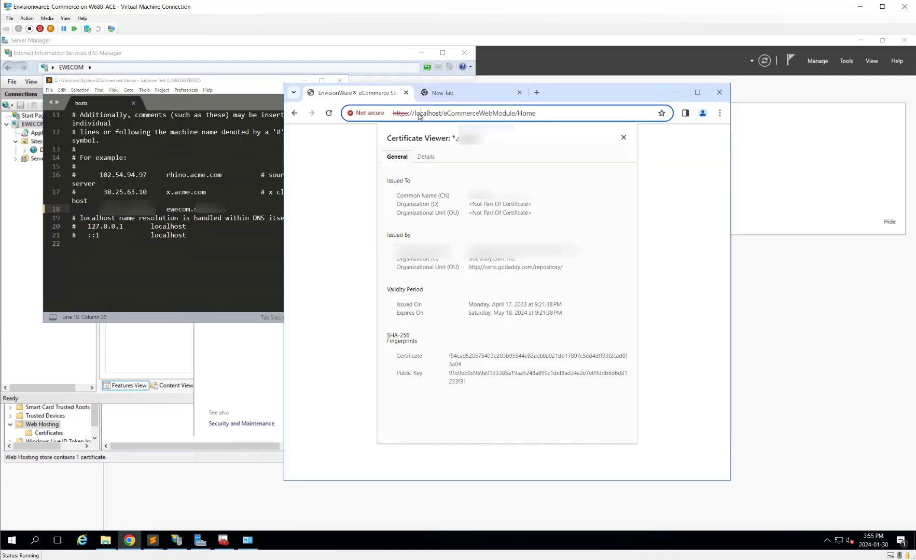
pyautogui.moveTo(416, 113); pyautogui.dragTo(444, 113)
pyautogui.click(440, 114)
pyautogui.press('BackSpace')
pyautogui.press('BackSpace')
pyautogui.press('BackSpace')
pyautogui.press('BackSpace')
pyautogui.press('BackSpace')
pyautogui.press('BackSpace')
pyautogui.press('BackSpace')
pyautogui.press('BackSpace')
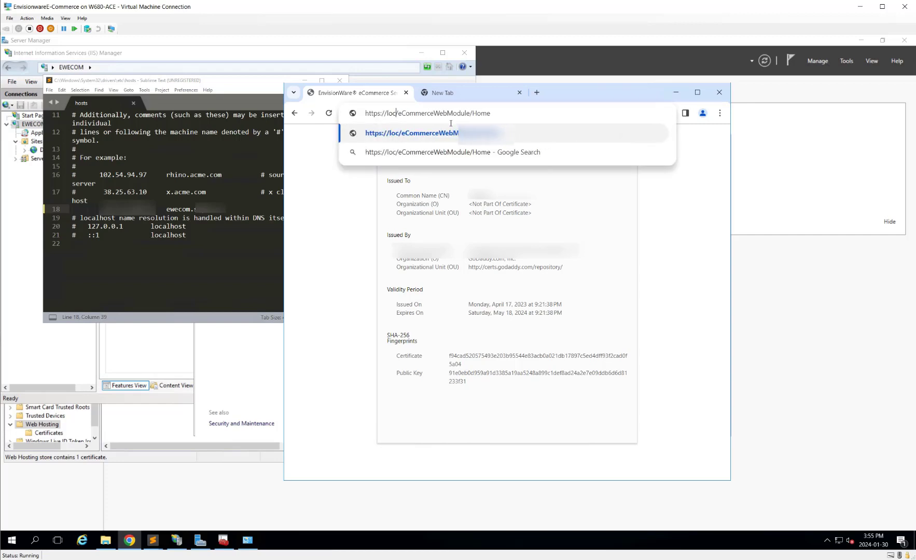
pyautogui.press('BackSpace')
pyautogui.write('eweco')
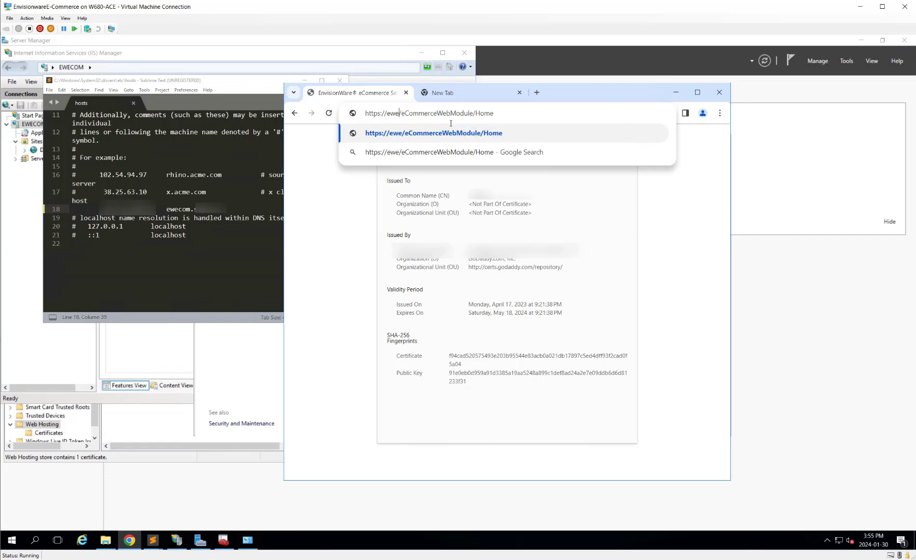
pyautogui.write('m.sapl.ca')
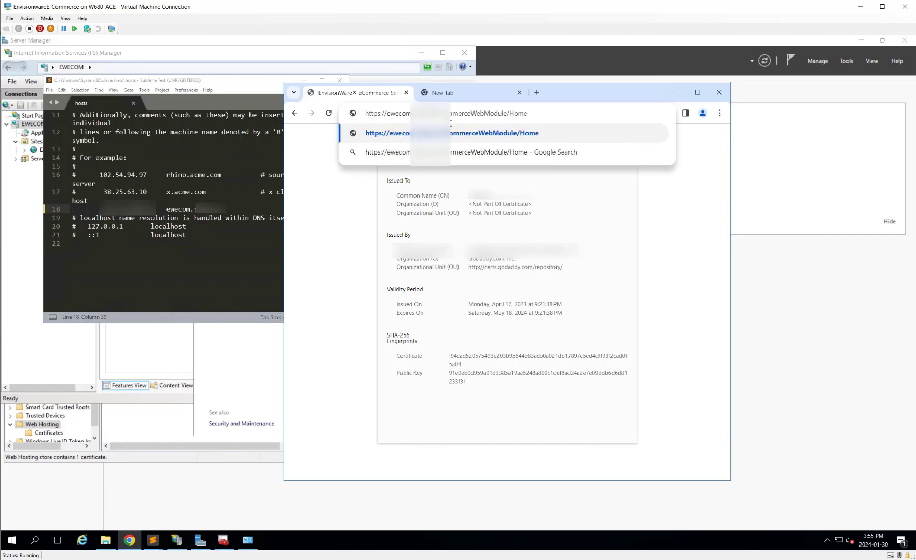
pyautogui.press('Return')
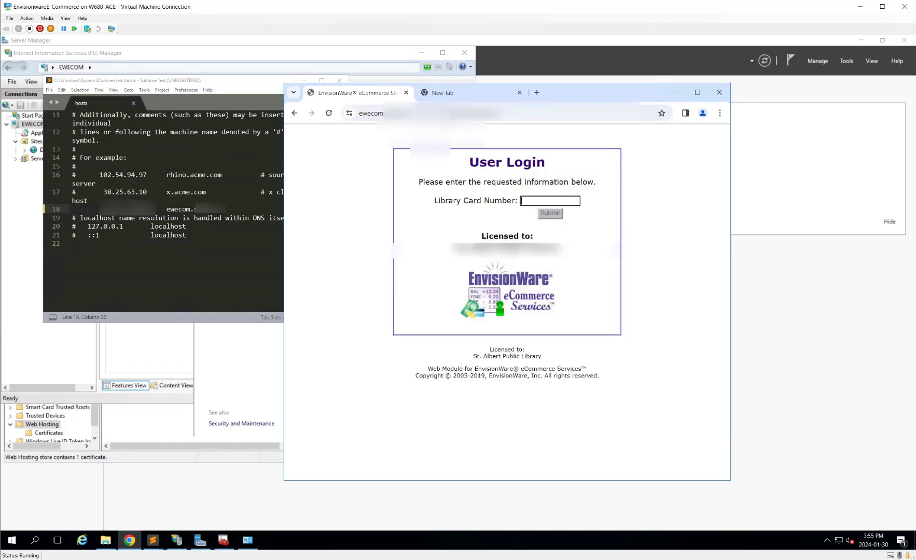
# Step: Confirm in the site-info popup that the certificate is valid
pyautogui.click(349, 113)
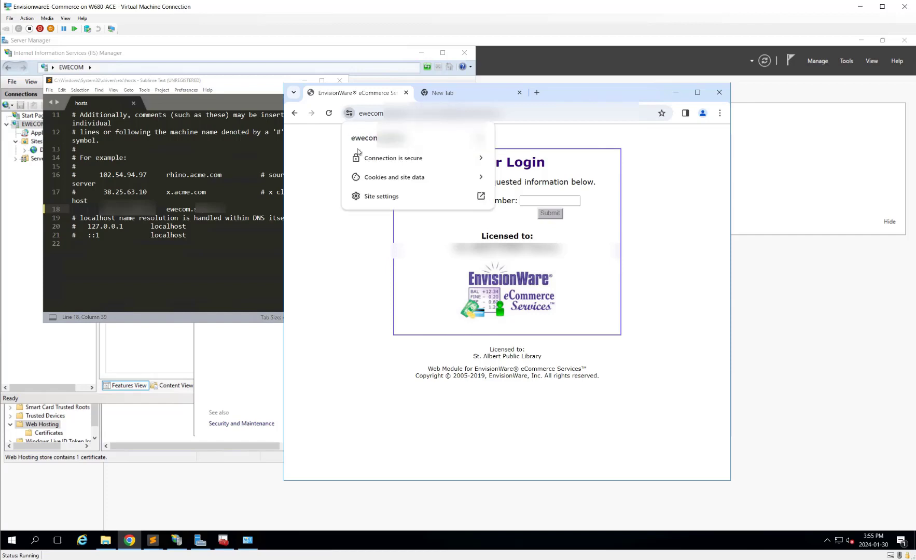
pyautogui.click(462, 162)
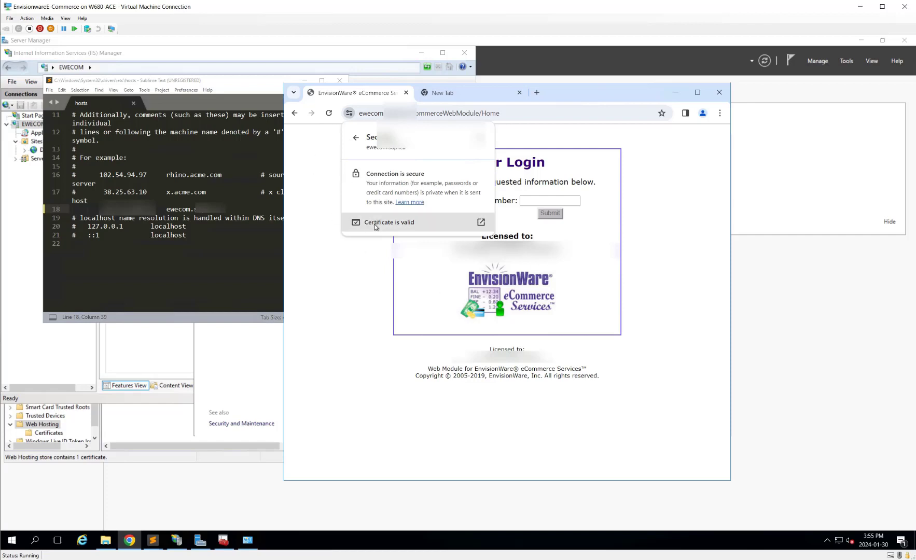
pyautogui.click(392, 439)
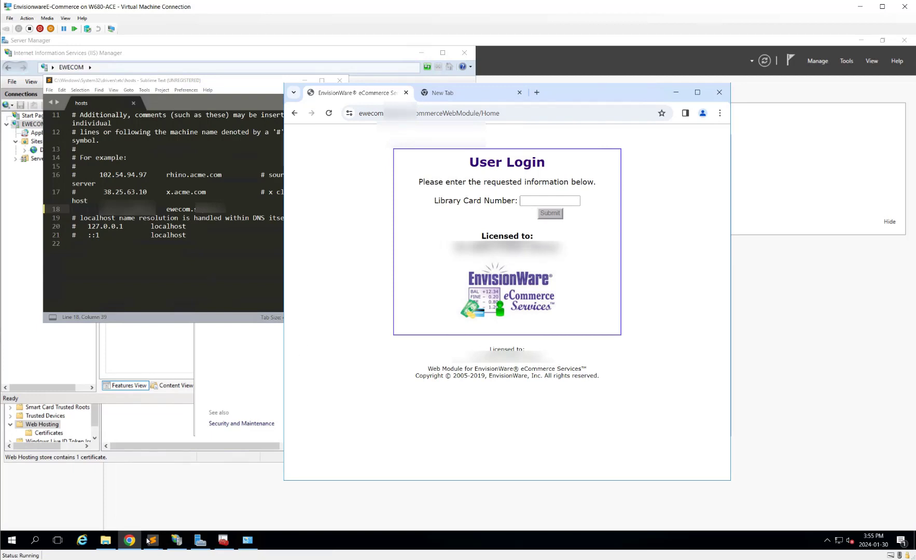
pyautogui.click(105, 540)
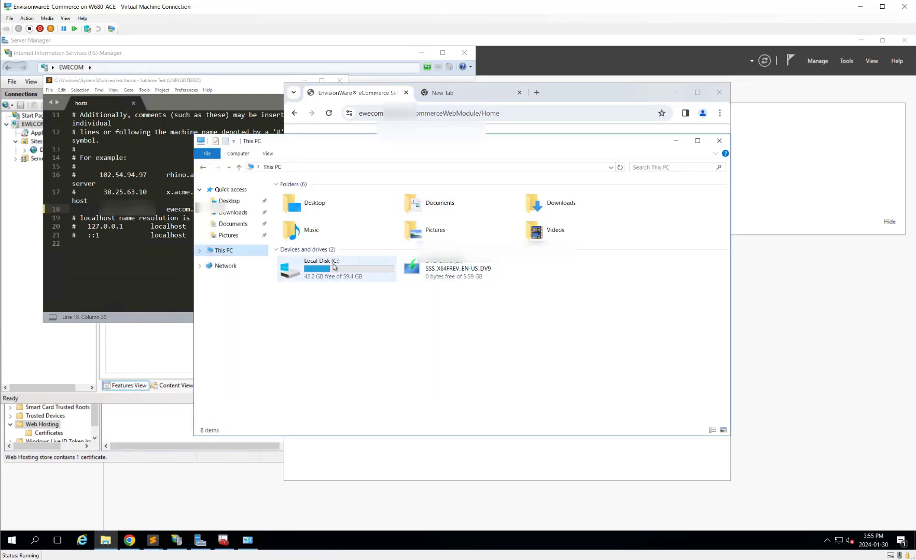
# Step: Open the config folder inside drive-download-20240130T132143Z-001
pyautogui.click(231, 212)
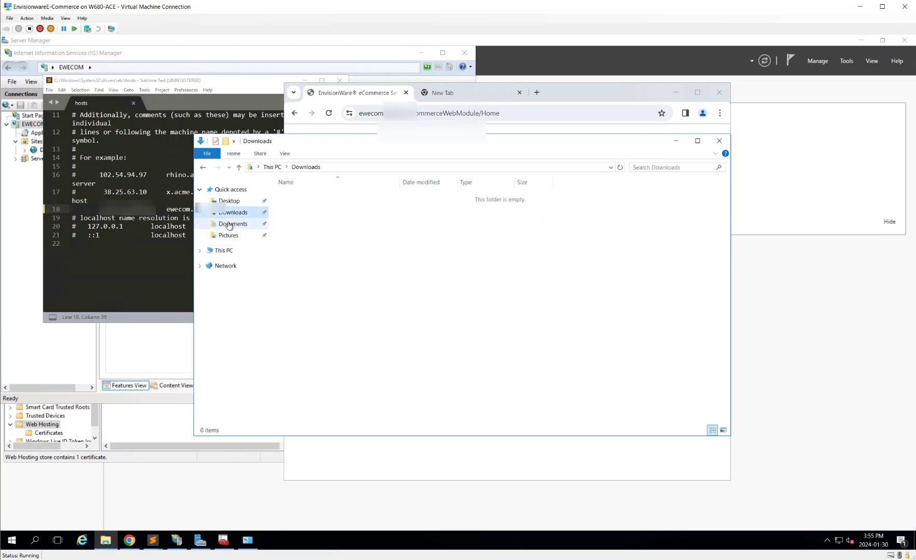
pyautogui.click(232, 223)
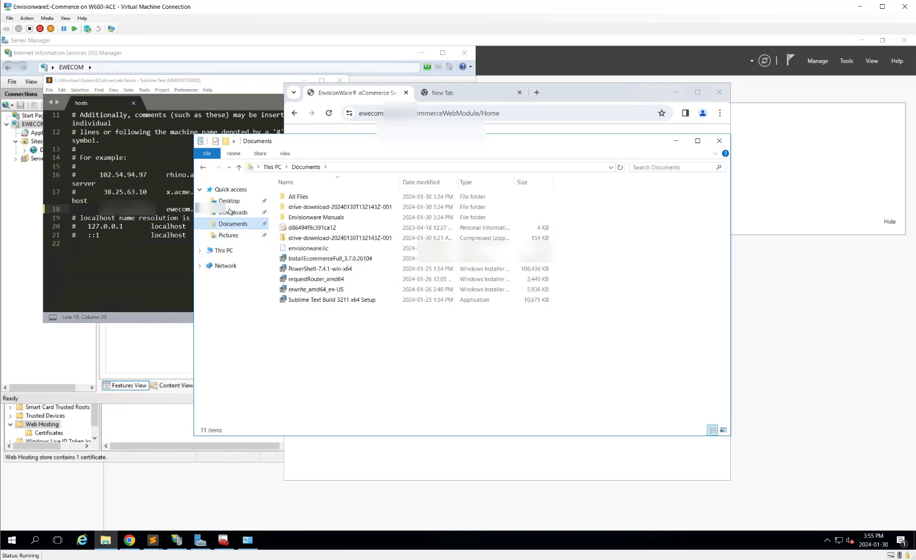
pyautogui.doubleClick(299, 208)
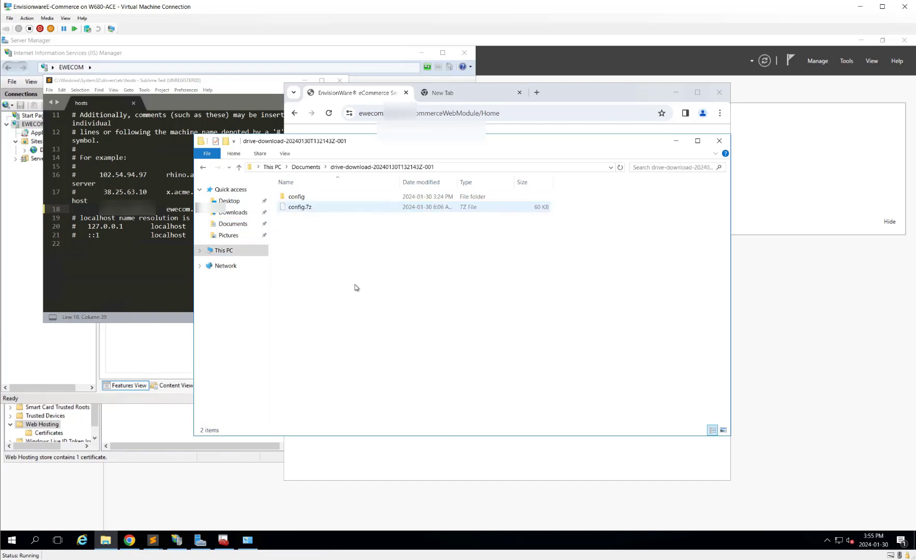
pyautogui.doubleClick(308, 207)
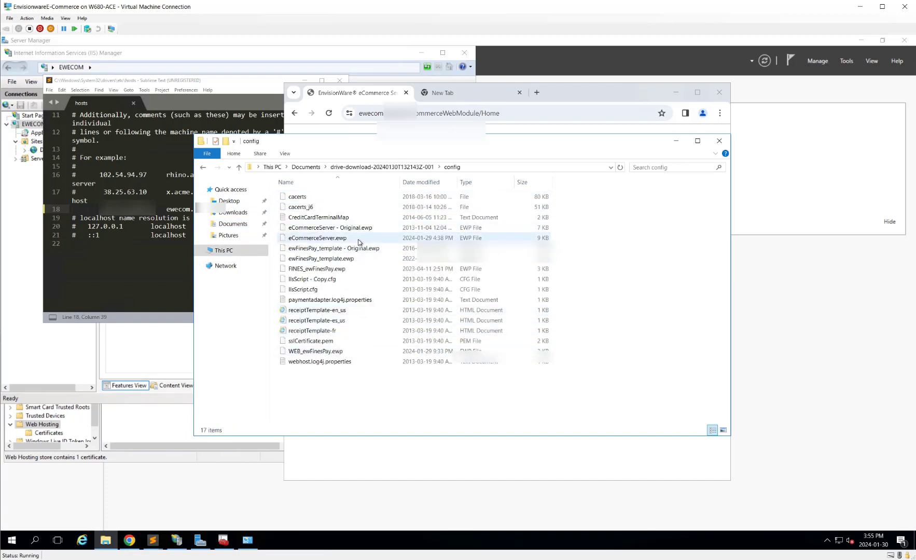
# Step: In a second Explorer window, open C:\Program Files (x86)\EnvisionWare\eCommerce\eCommerceServer\config
pyautogui.rightClick(106, 540)
pyautogui.click(118, 488)
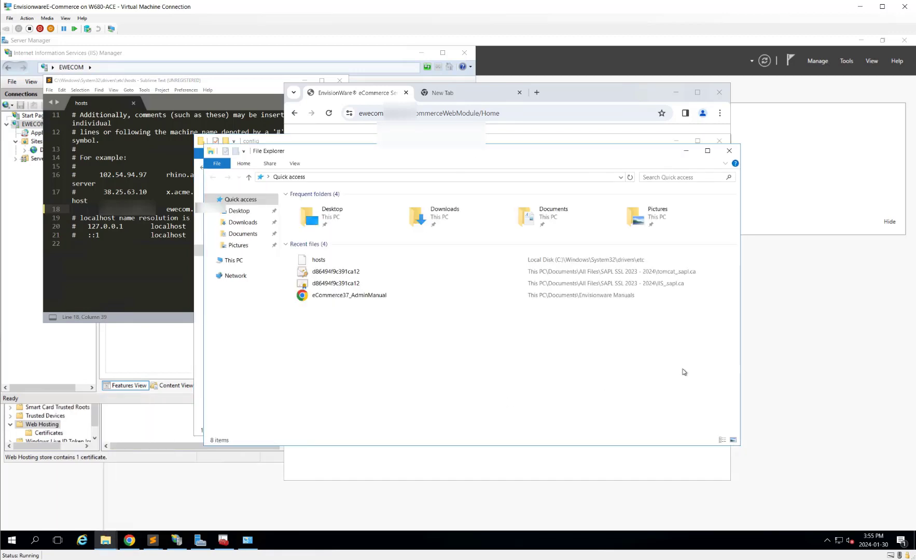
pyautogui.moveTo(379, 160); pyautogui.dragTo(525, 188)
pyautogui.click(383, 289)
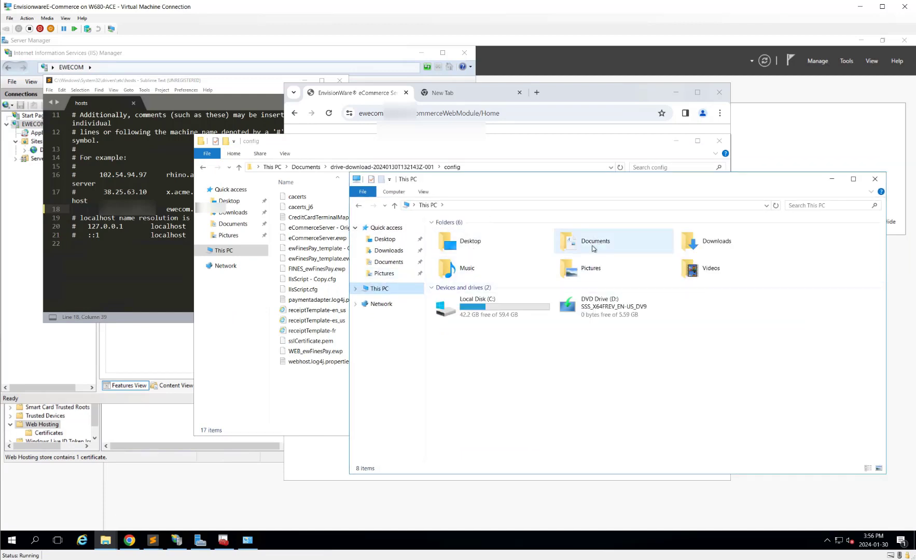
pyautogui.doubleClick(470, 304)
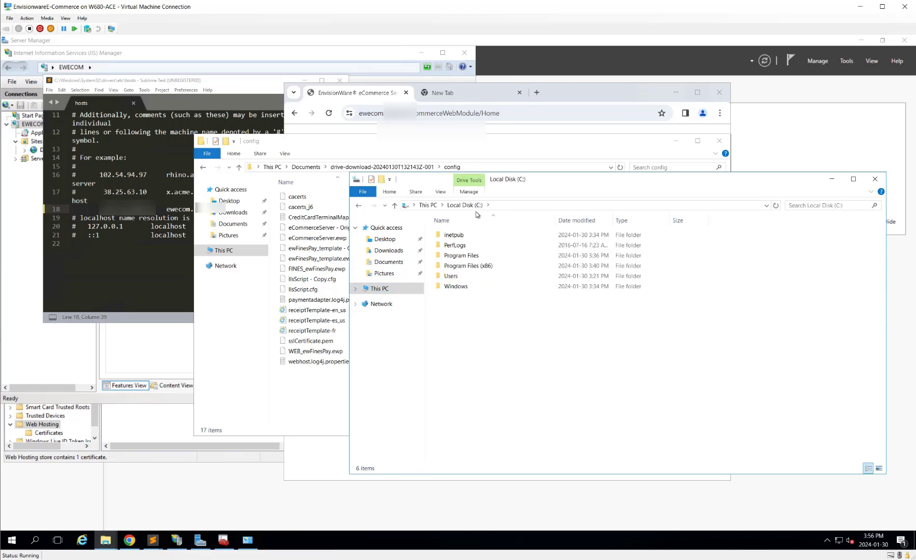
pyautogui.doubleClick(469, 266)
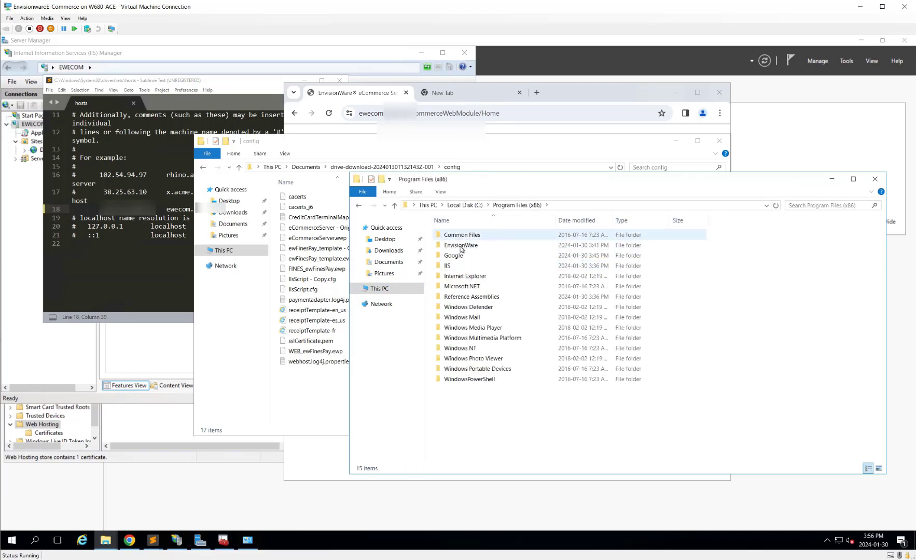
pyautogui.doubleClick(460, 246)
pyautogui.click(479, 256)
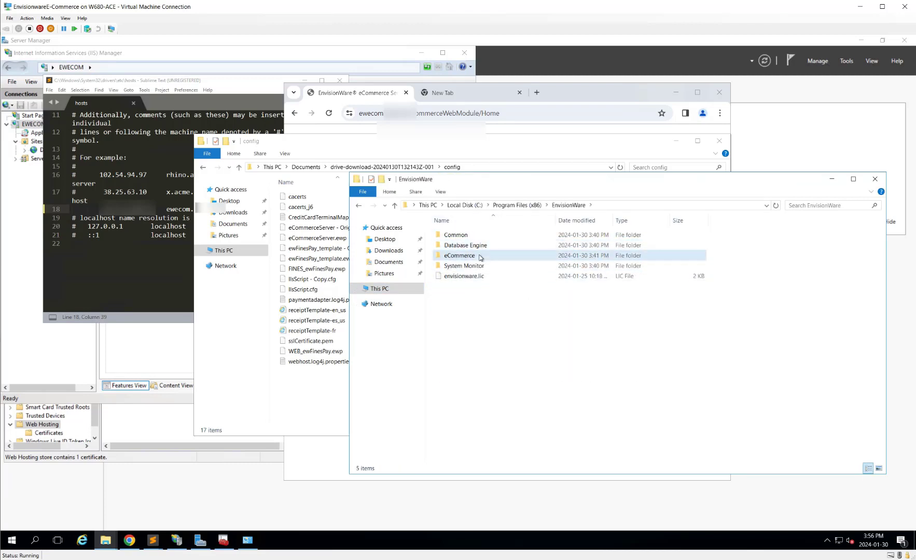
pyautogui.doubleClick(479, 256)
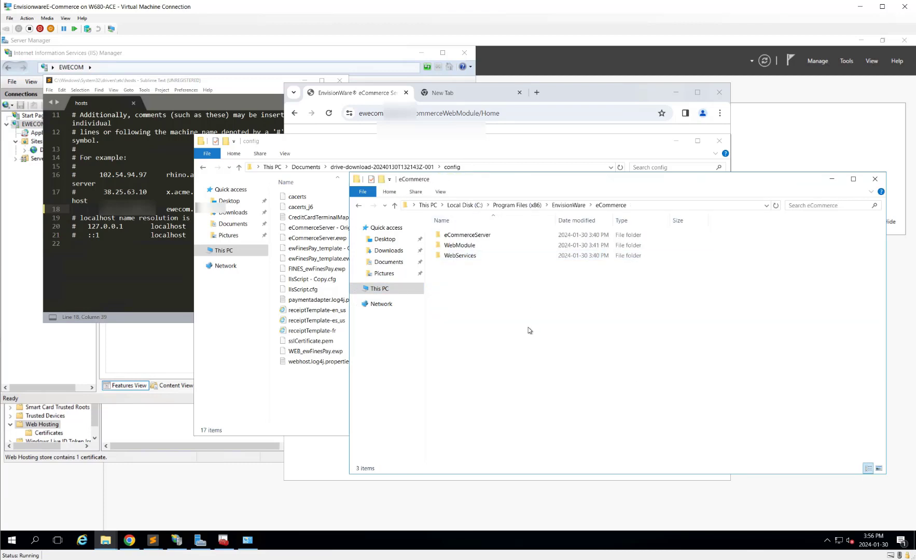
pyautogui.doubleClick(496, 239)
pyautogui.doubleClick(462, 235)
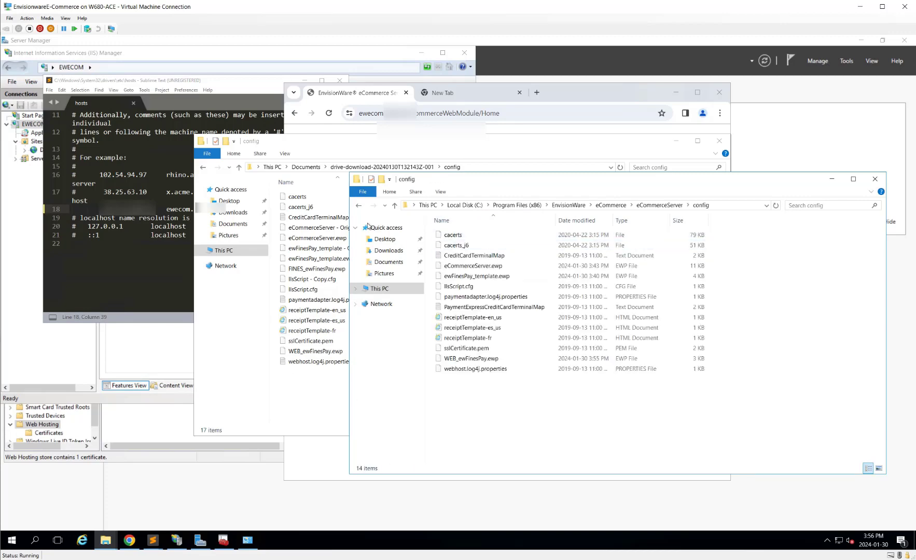
# Step: Copy eCommerceServer.ewp, WEB_ewFinesPay.ewp and FINES_ewFinesPay.ewp into the installed config, replacing existing files
pyautogui.moveTo(506, 185); pyautogui.dragTo(574, 184)
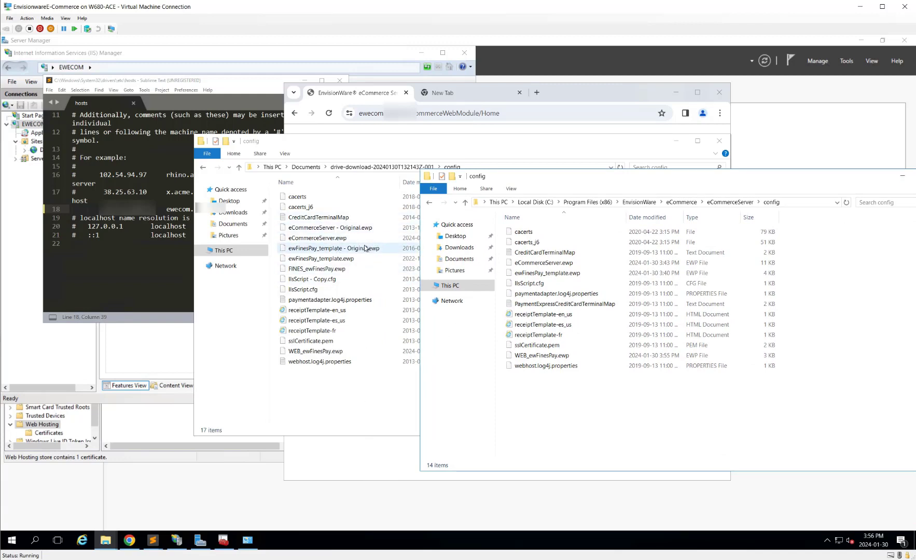
pyautogui.click(332, 238)
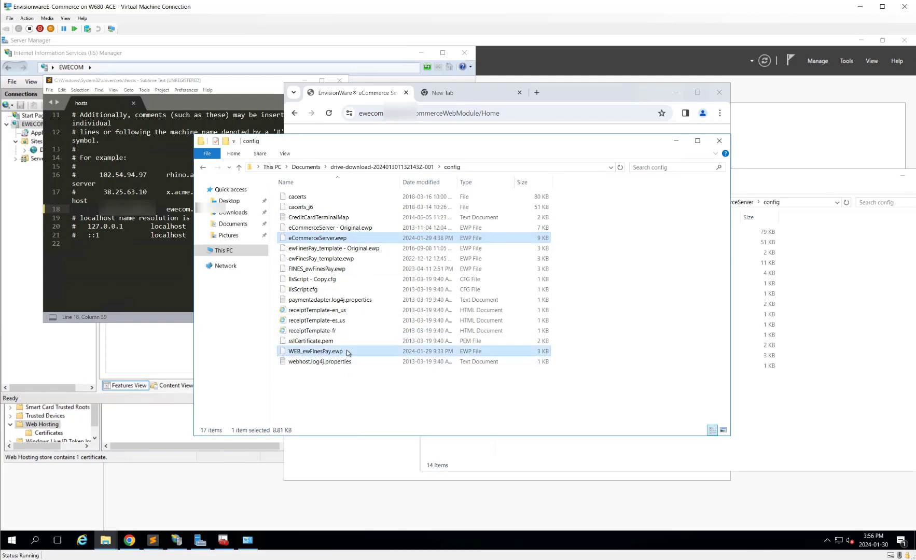
pyautogui.keyDown('ctrl'); pyautogui.click(348, 351); pyautogui.keyUp('ctrl')
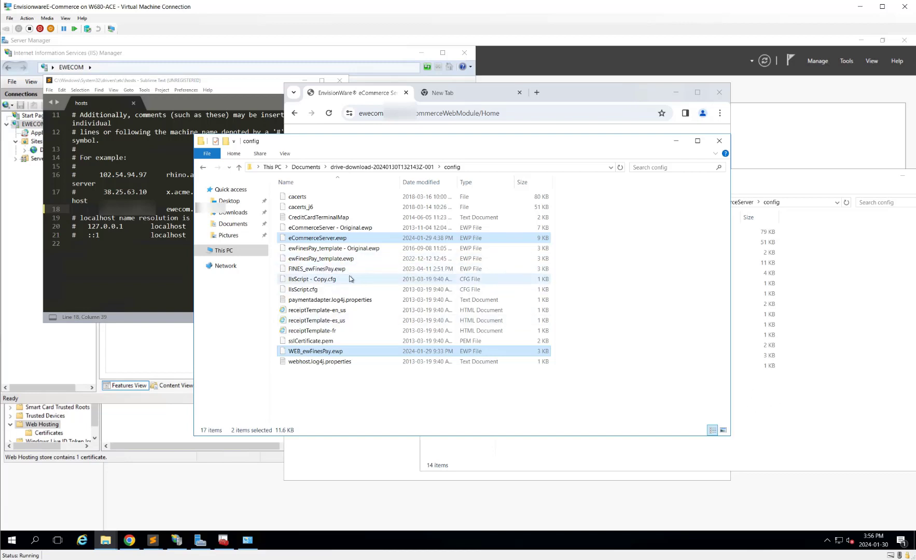
pyautogui.keyDown('ctrl'); pyautogui.click(318, 269); pyautogui.keyUp('ctrl')
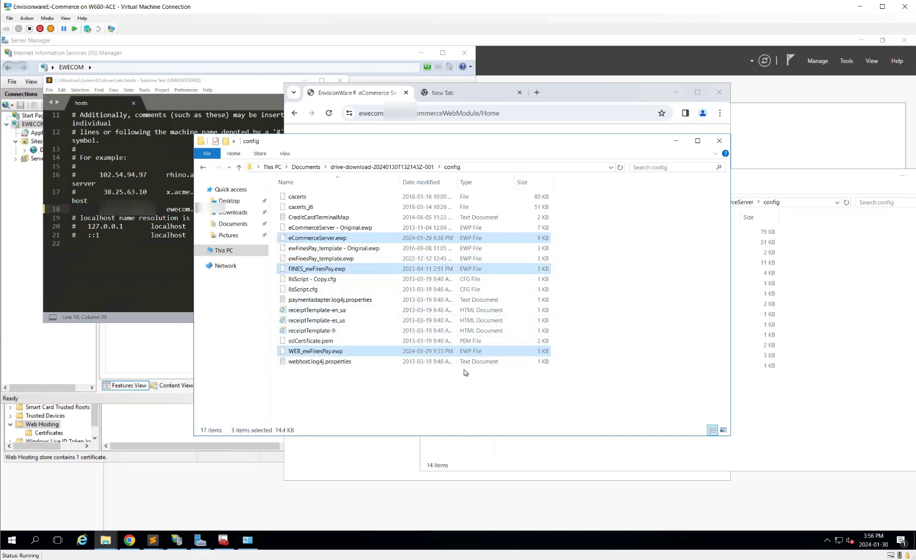
pyautogui.click(813, 398)
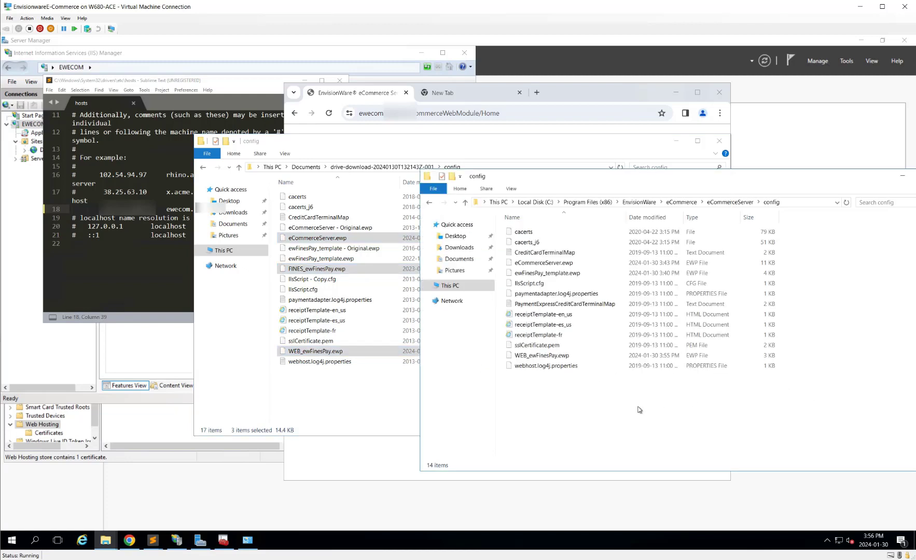
pyautogui.hotkey('ctrl', 'v')
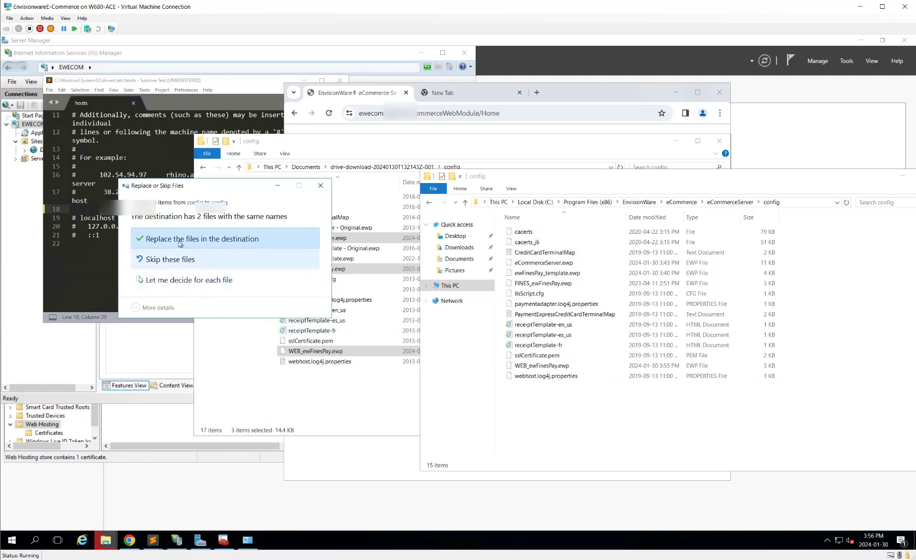
pyautogui.click(180, 244)
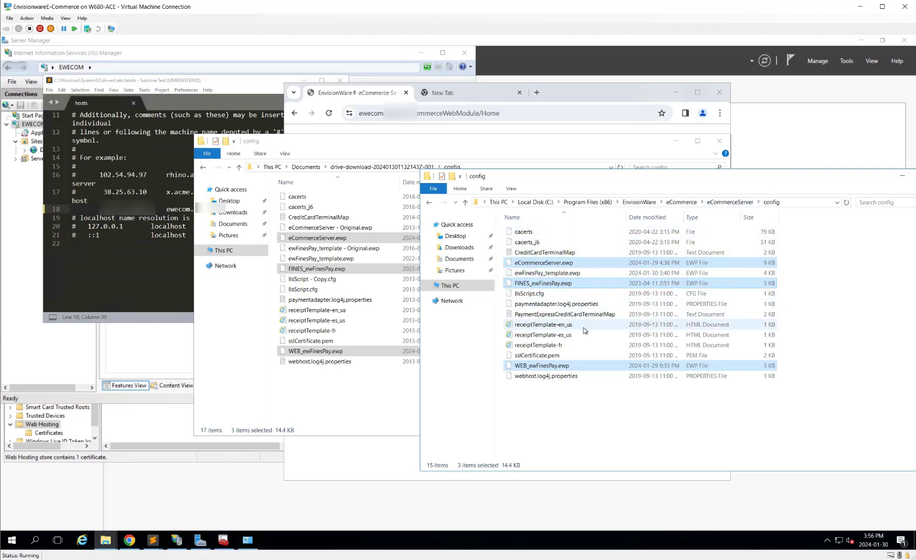
pyautogui.click(346, 406)
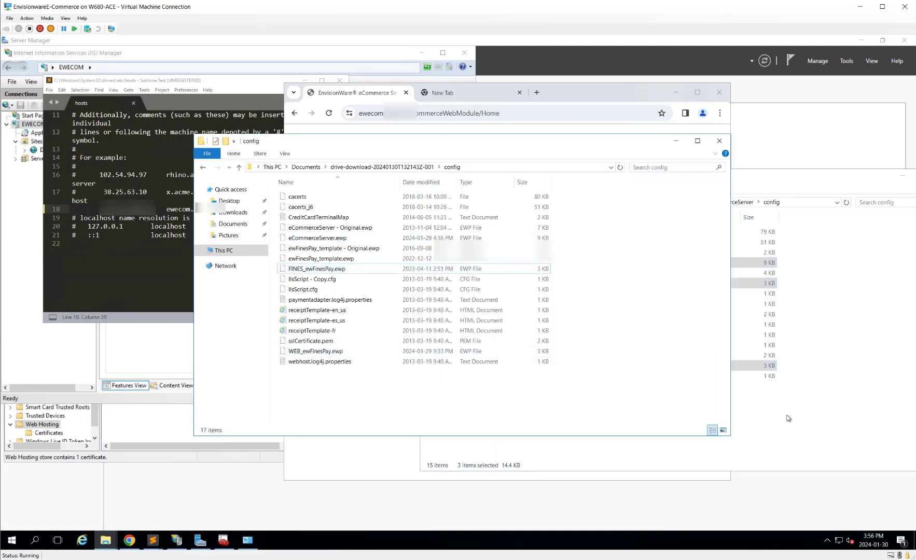
pyautogui.click(728, 410)
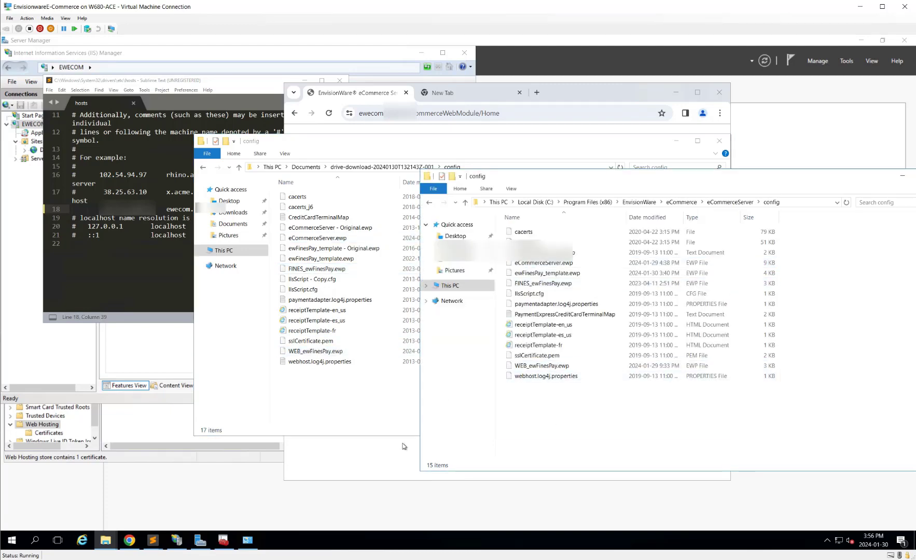
pyautogui.click(130, 540)
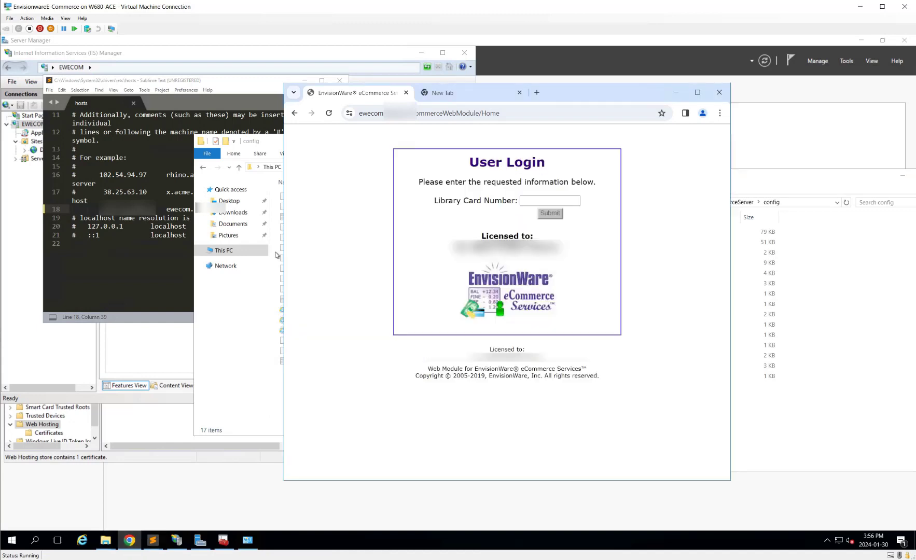
# Step: Reload the User Login page, then close IIS Manager and the Sublime Text hosts window
pyautogui.click(329, 113)
pyautogui.click(463, 52)
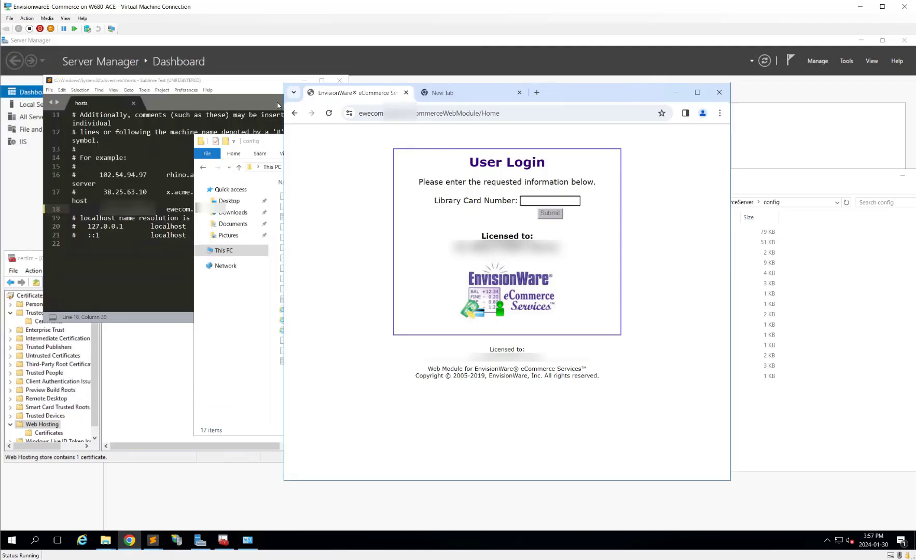
pyautogui.click(262, 92)
pyautogui.click(339, 83)
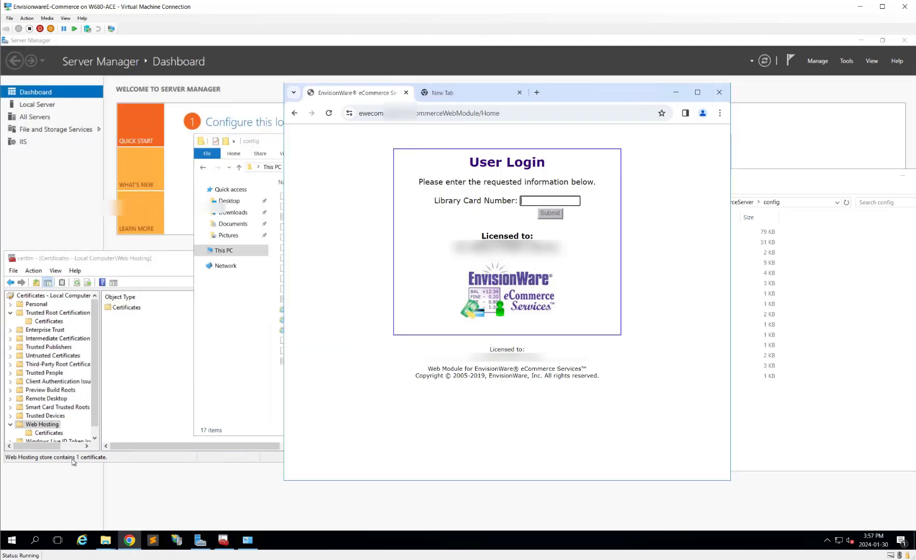
pyautogui.click(12, 538)
# Step: Restart the Windows Server virtual machine and confirm the shutdown reason
pyautogui.click(12, 520)
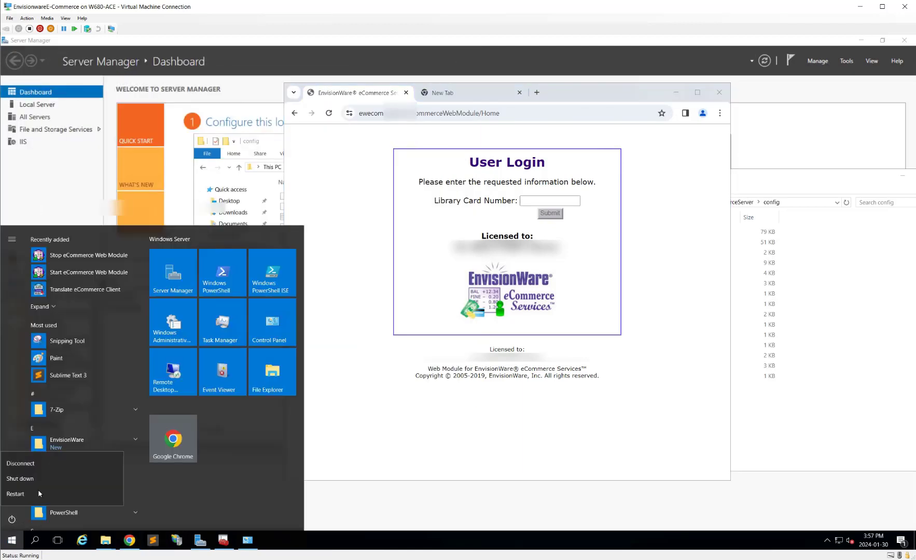
pyautogui.click(41, 494)
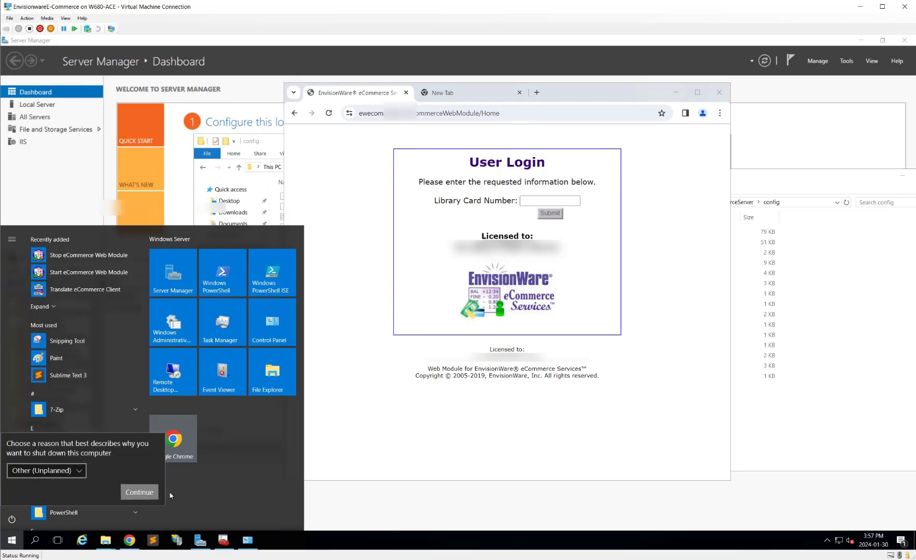
pyautogui.click(139, 493)
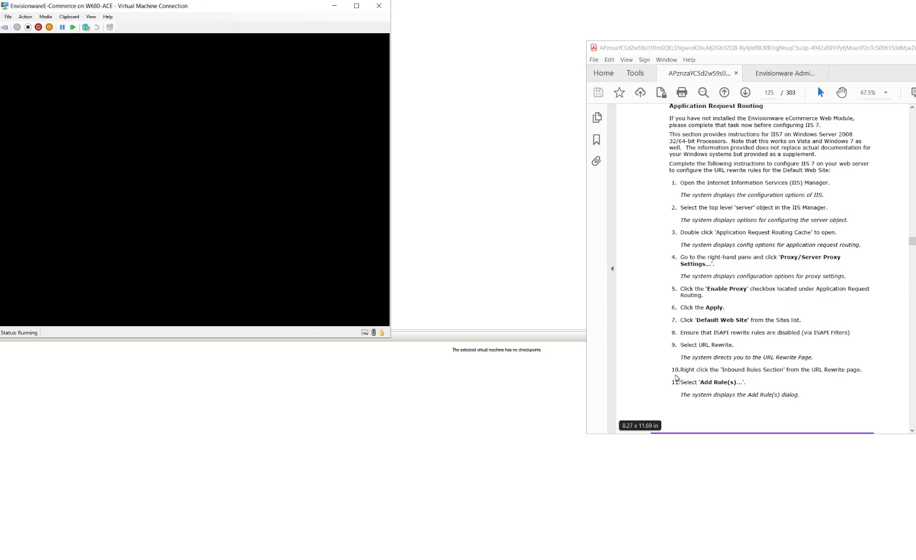
# Step: Close the extra Acrobat tab and the manual's Find panel
pyautogui.click(915, 48)
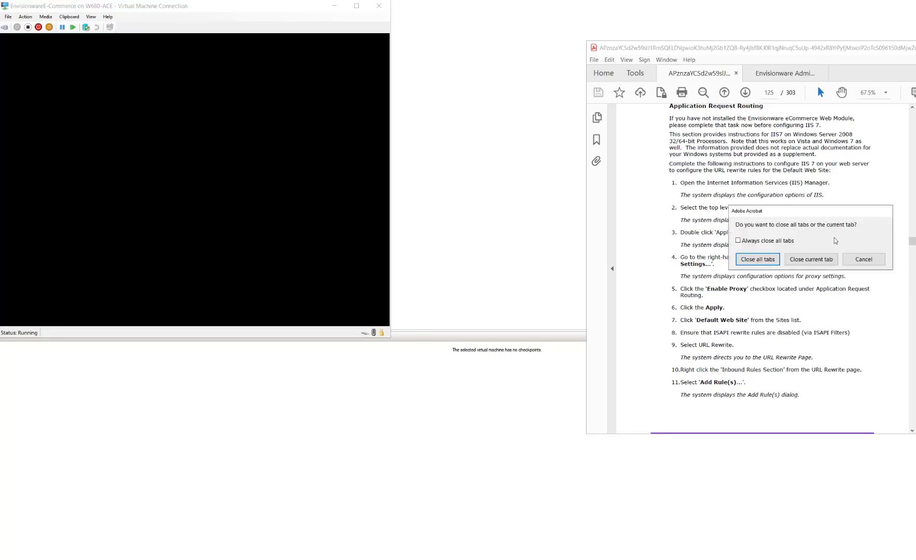
pyautogui.click(813, 259)
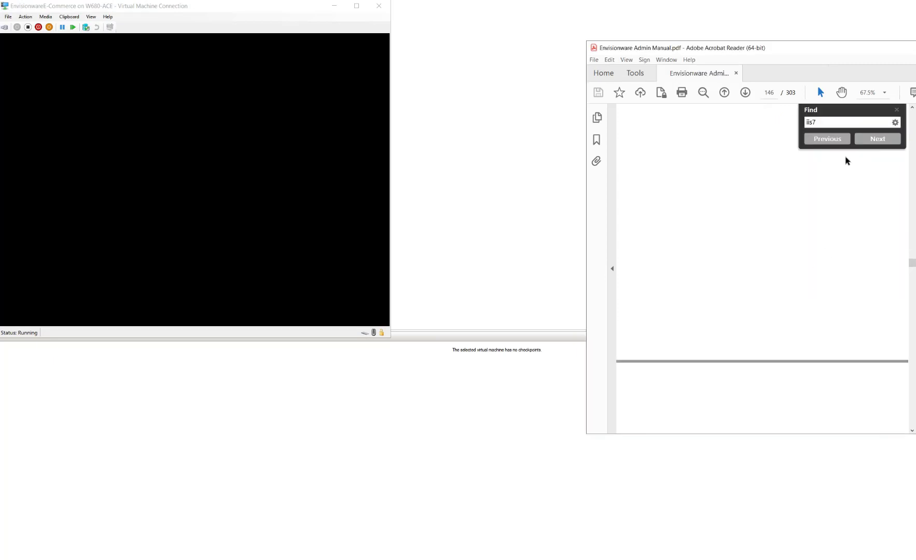
pyautogui.click(897, 110)
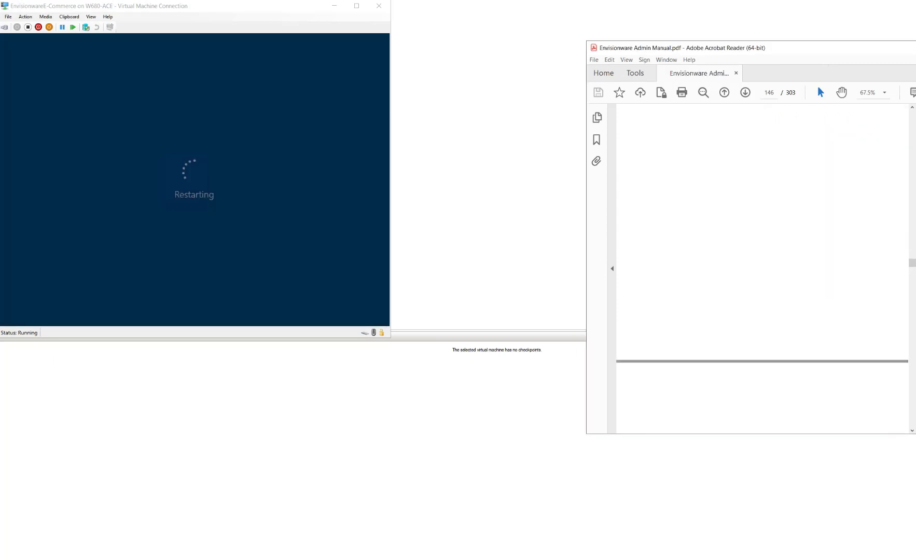
# Step: Close Acrobat Reader and sign in as Administrator with the account password
pyautogui.click(915, 48)
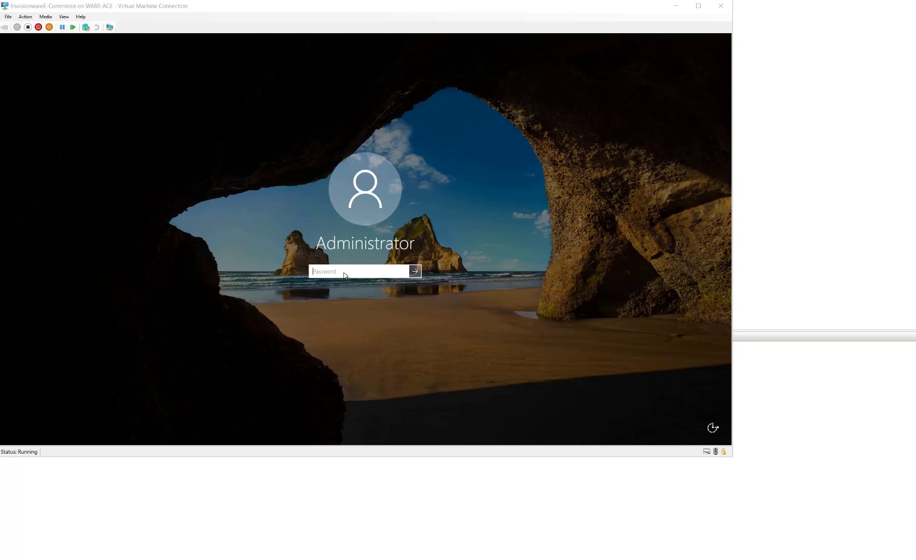
pyautogui.write('********')
pyautogui.press('Return')
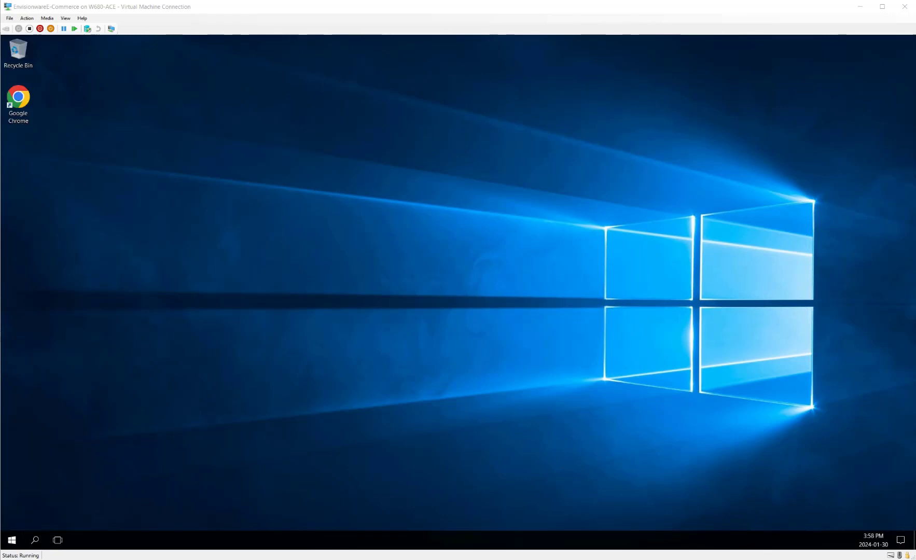
# Step: Launch Google Chrome and load the saved EnvisionWare eCommerce Services address in place of What's New
pyautogui.click(12, 541)
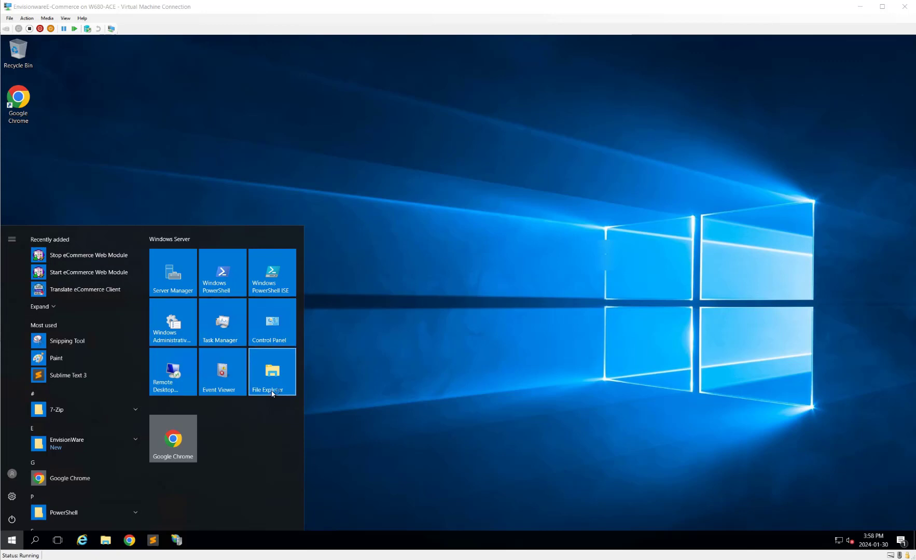
pyautogui.click(185, 453)
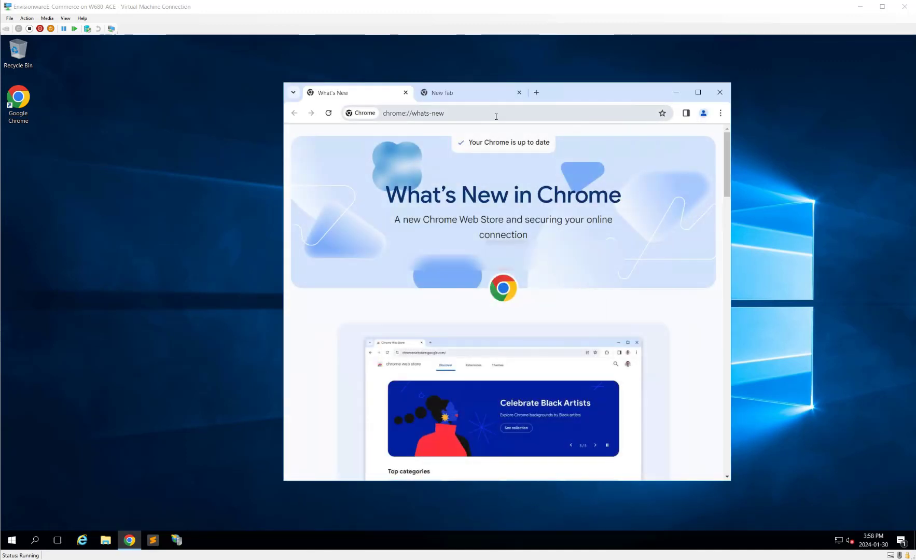
pyautogui.click(496, 116)
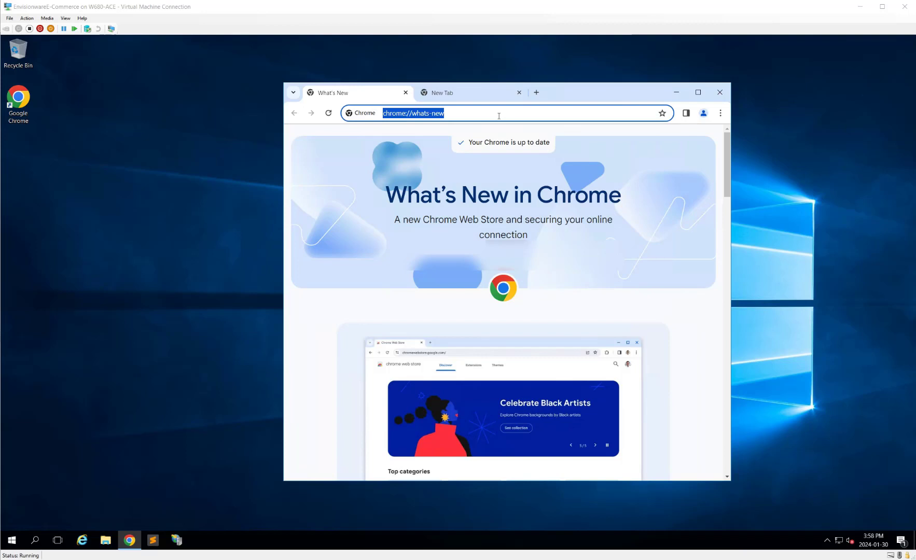
pyautogui.write('e')
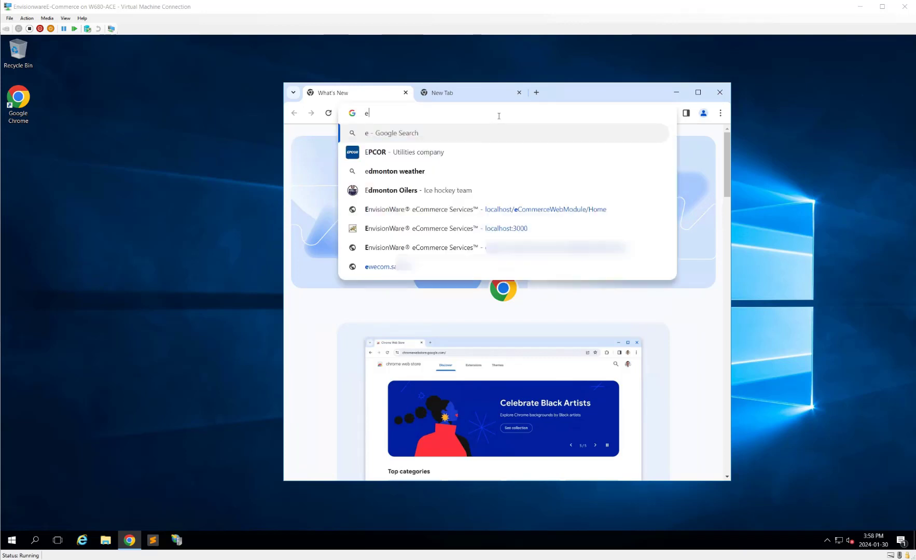
pyautogui.press('Down')
pyautogui.press('Down')
pyautogui.press('Down')
pyautogui.press('Down')
pyautogui.press('Down')
pyautogui.press('Down')
pyautogui.press('Down')
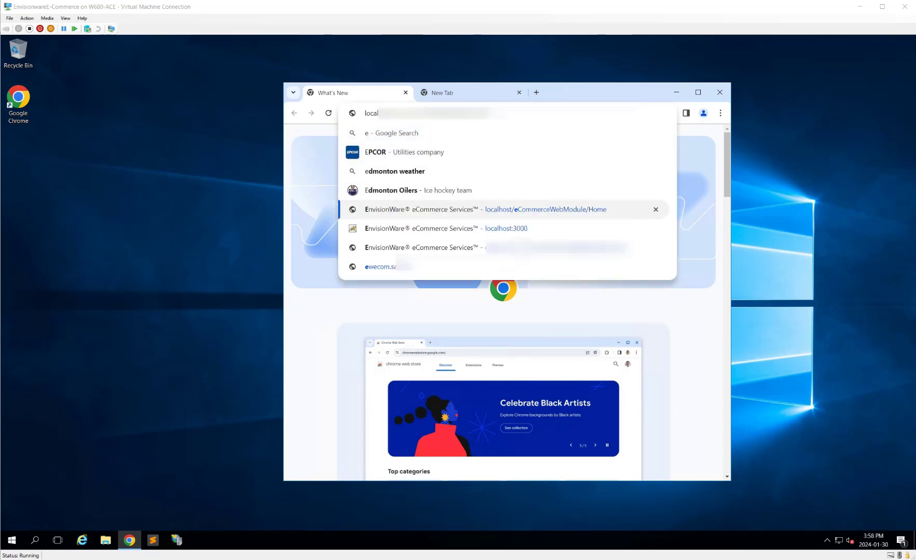
pyautogui.press('Up')
pyautogui.press('Return')
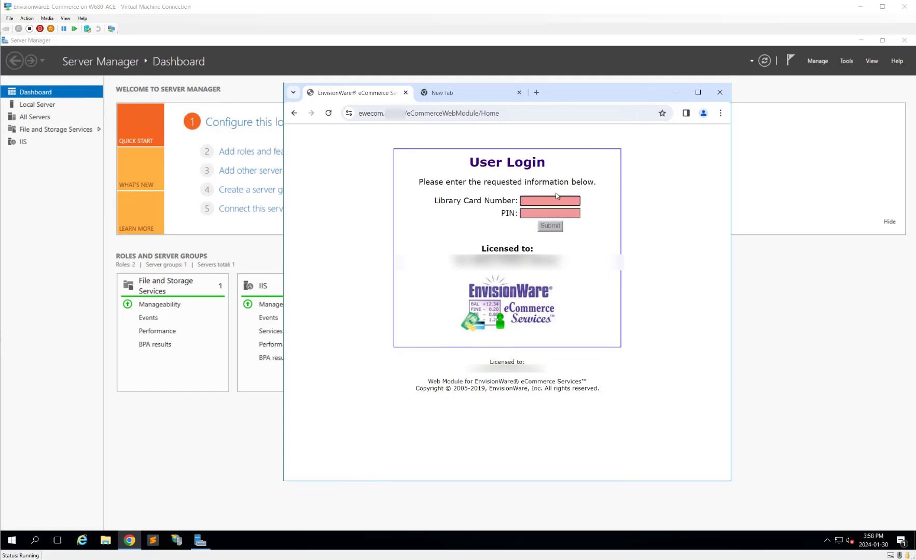
# Step: Log in with the patron's library card number and PIN, declining to save the password
pyautogui.click(574, 200)
pyautogui.write('22222')
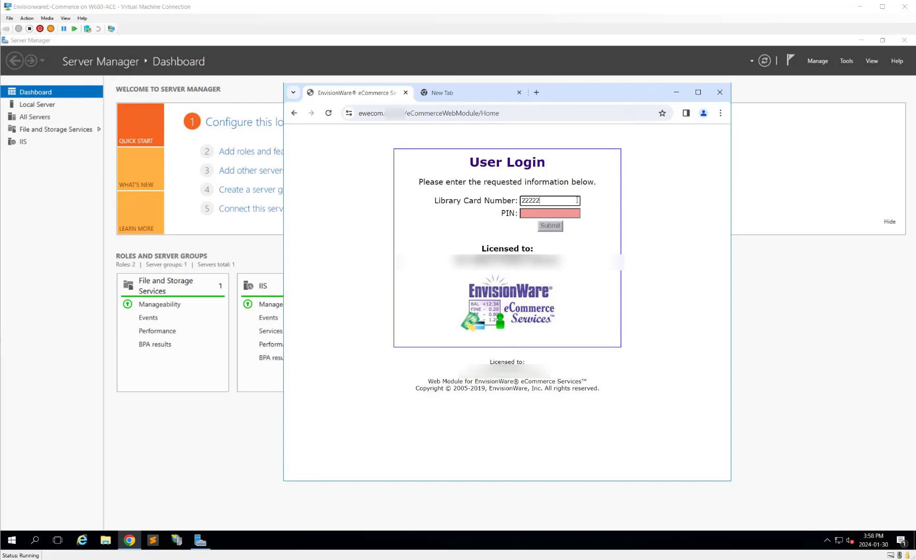
pyautogui.write('00')
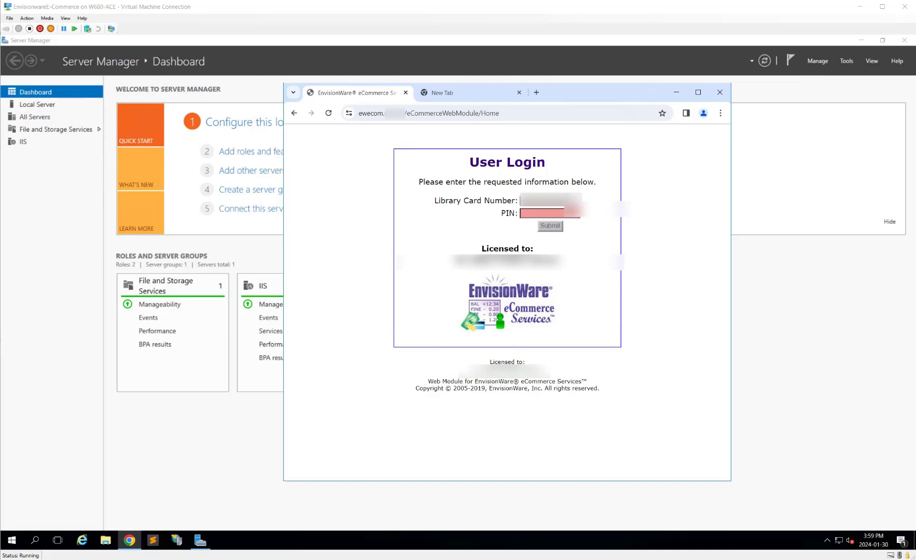
pyautogui.click(563, 214)
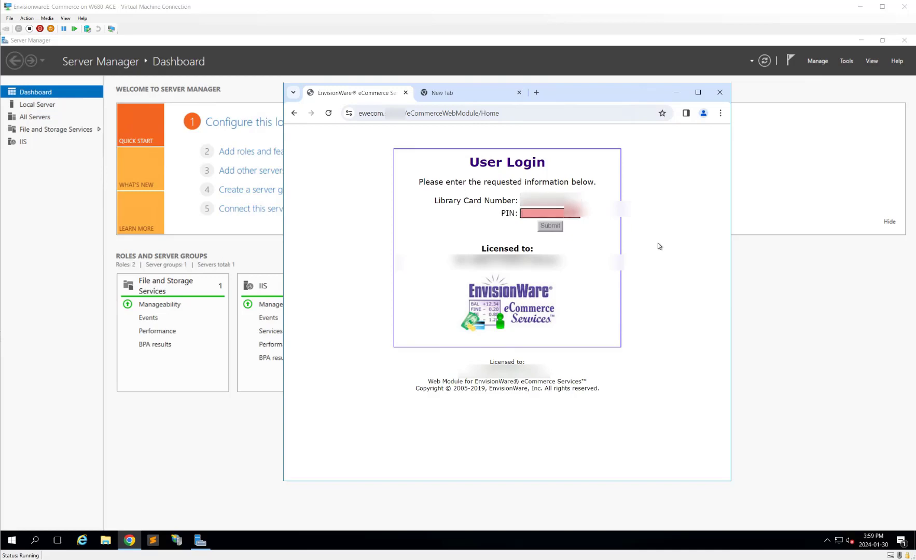
pyautogui.write('••••')
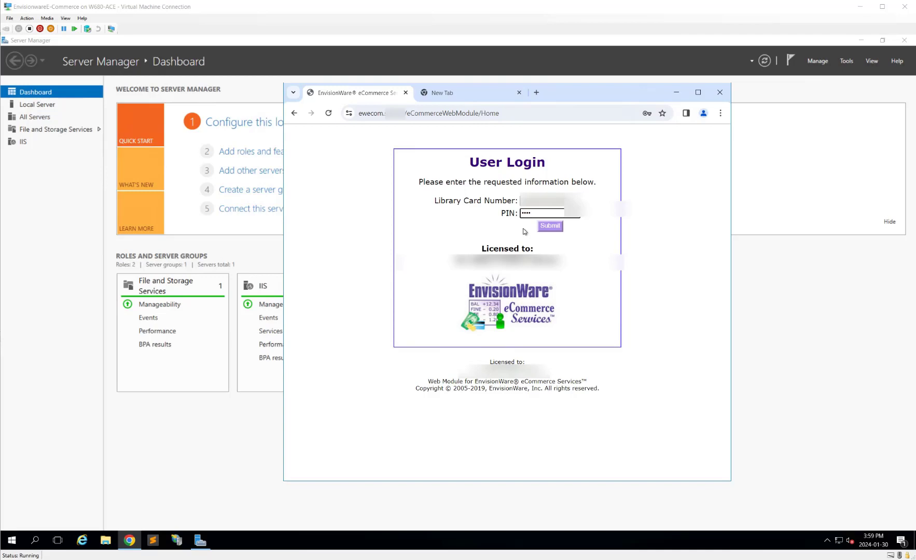
pyautogui.click(549, 226)
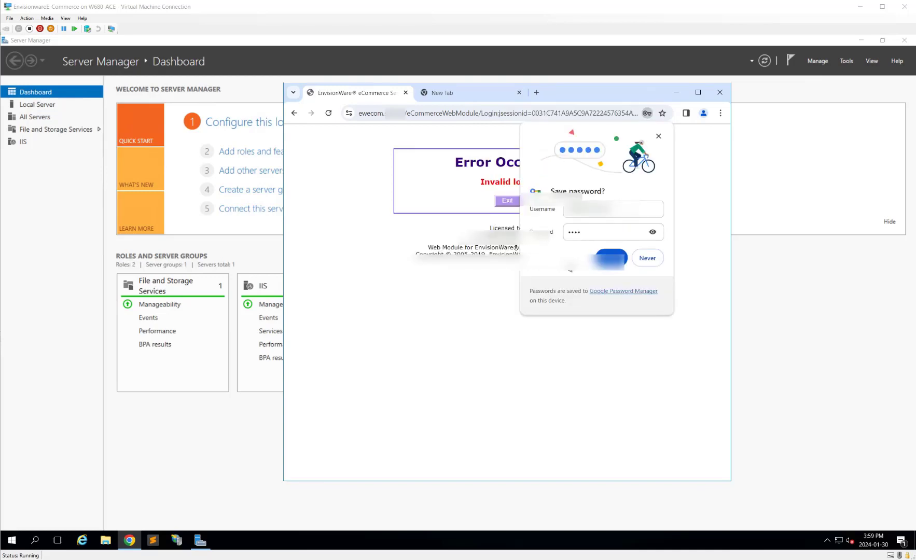
pyautogui.click(647, 258)
# Step: Return to the login form, re-enter the PIN and resubmit the login
pyautogui.click(512, 203)
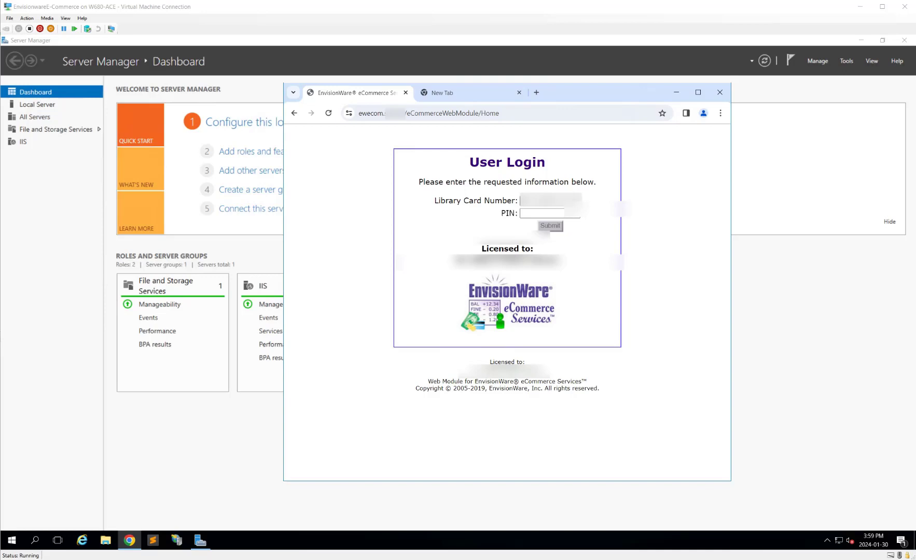
pyautogui.press('Tab')
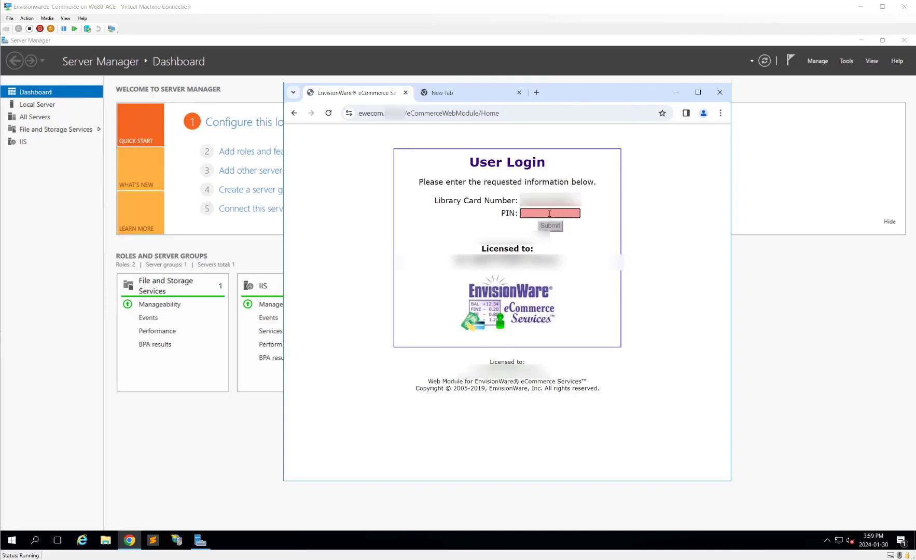
pyautogui.write('••••')
pyautogui.click(553, 231)
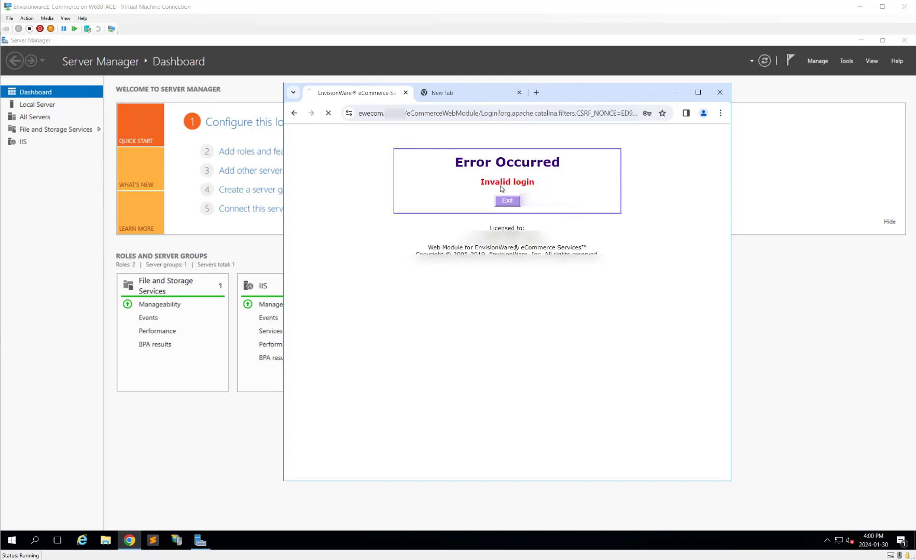
# Step: Leave the error page and load localhost/eCommerceWebModule/Home in the second tab
pyautogui.click(506, 201)
pyautogui.click(441, 94)
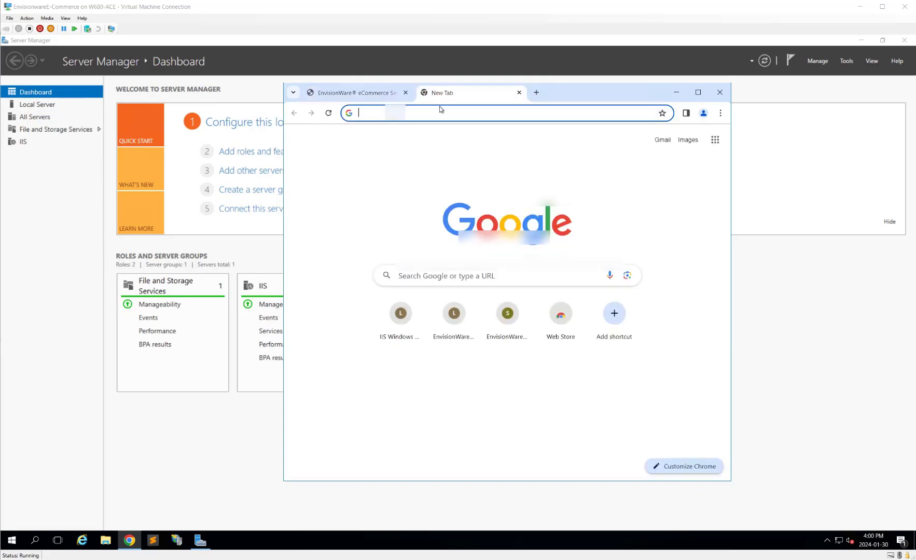
pyautogui.write('localhost/eCommerceWebModule/Home')
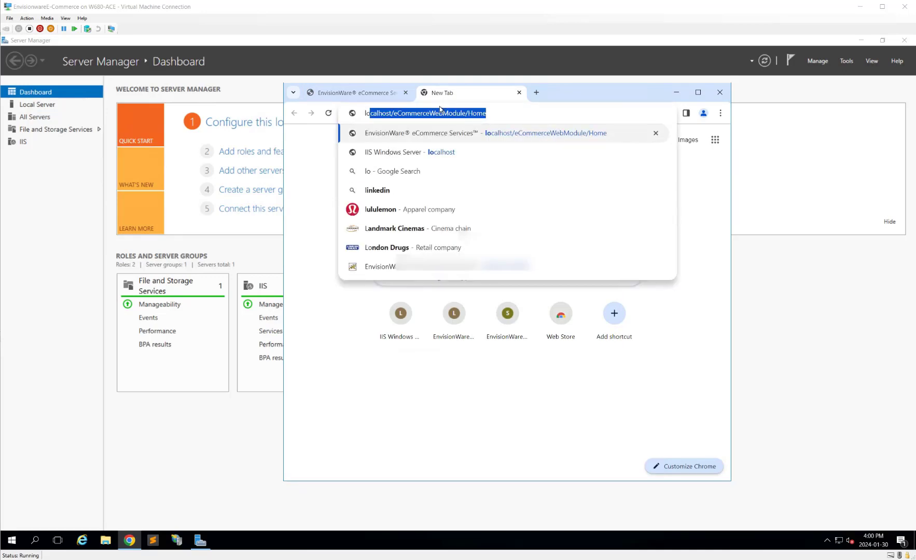
pyautogui.press('Return')
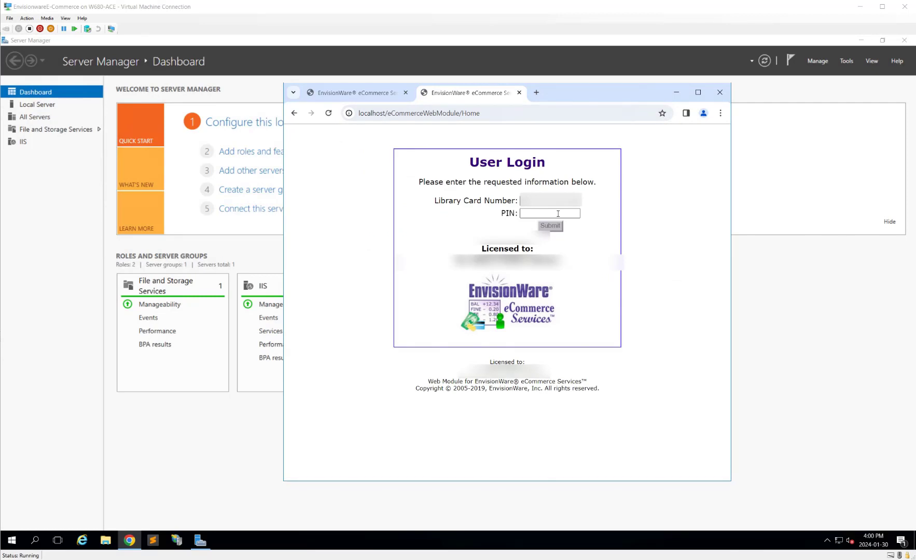
# Step: Submit the patron's PIN on the localhost login page, decline saving it, and return to the form
pyautogui.click(558, 214)
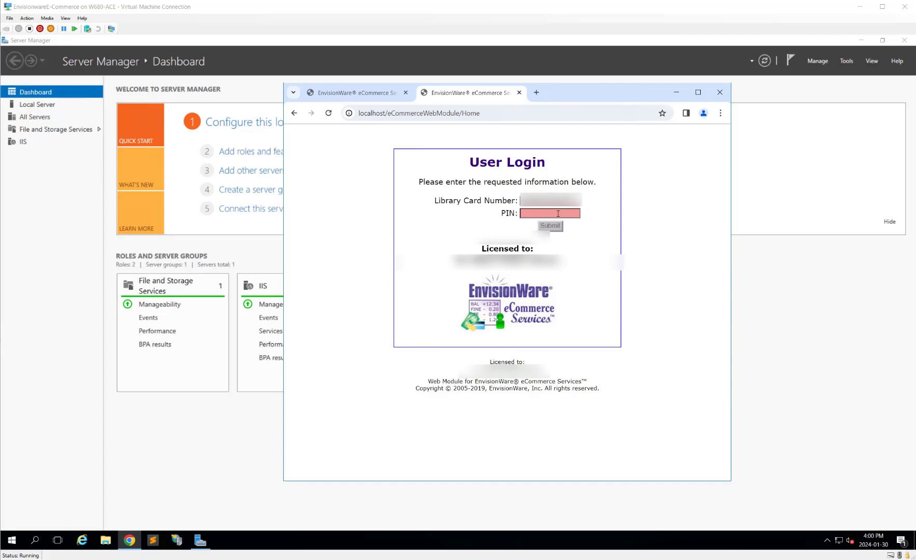
pyautogui.click(558, 214)
pyautogui.write('1234')
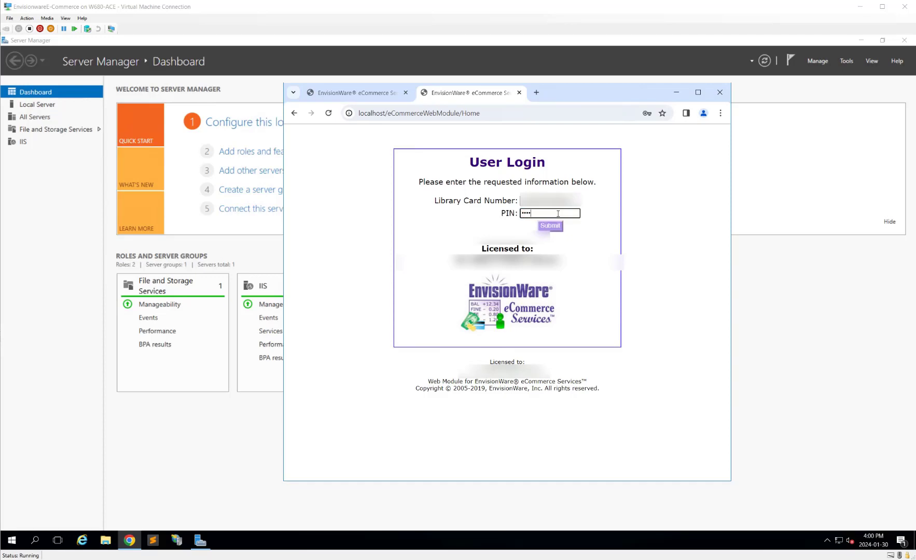
pyautogui.click(550, 227)
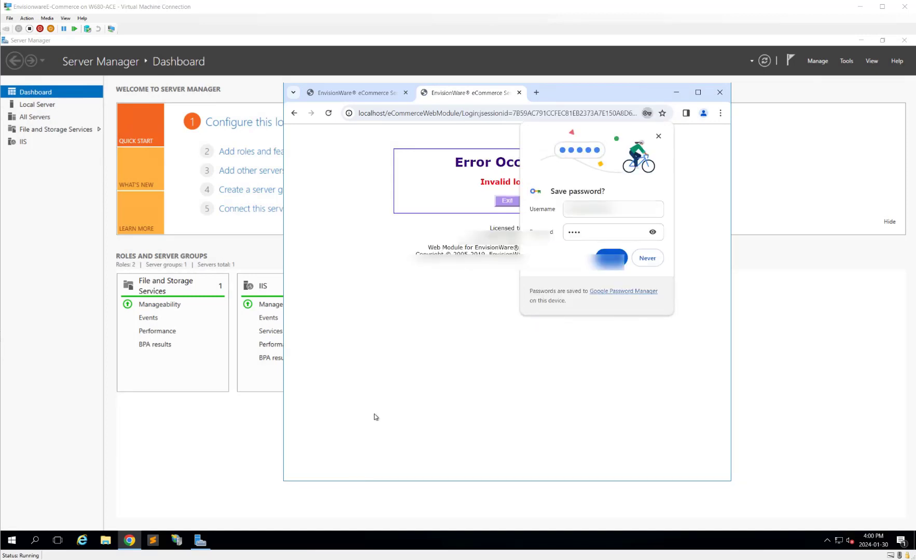
pyautogui.click(648, 259)
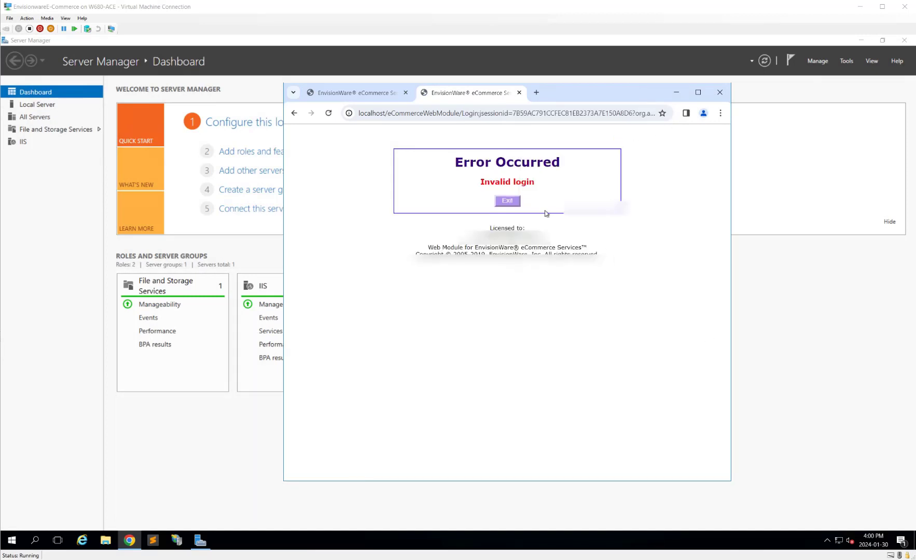
pyautogui.click(507, 201)
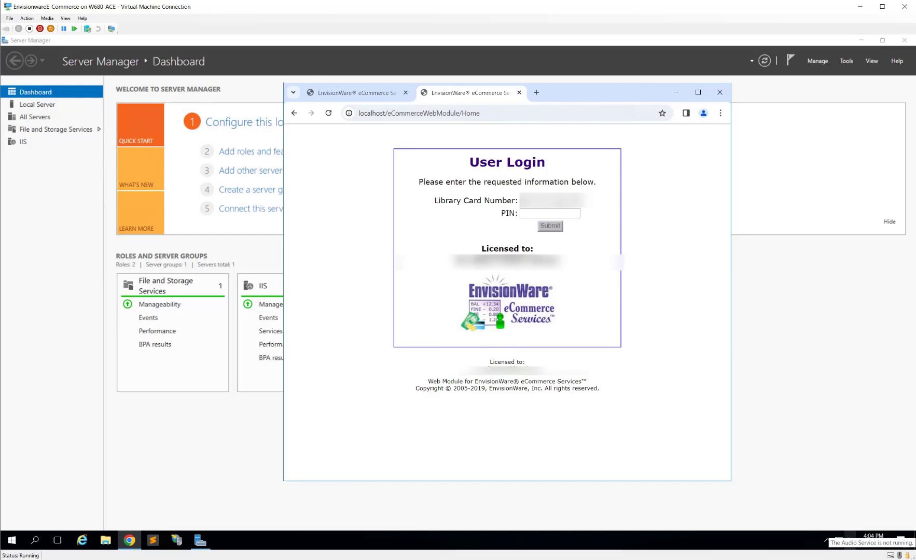
# Step: Log in with the patron's card number and PIN to reach Payment Options
pyautogui.click(564, 213)
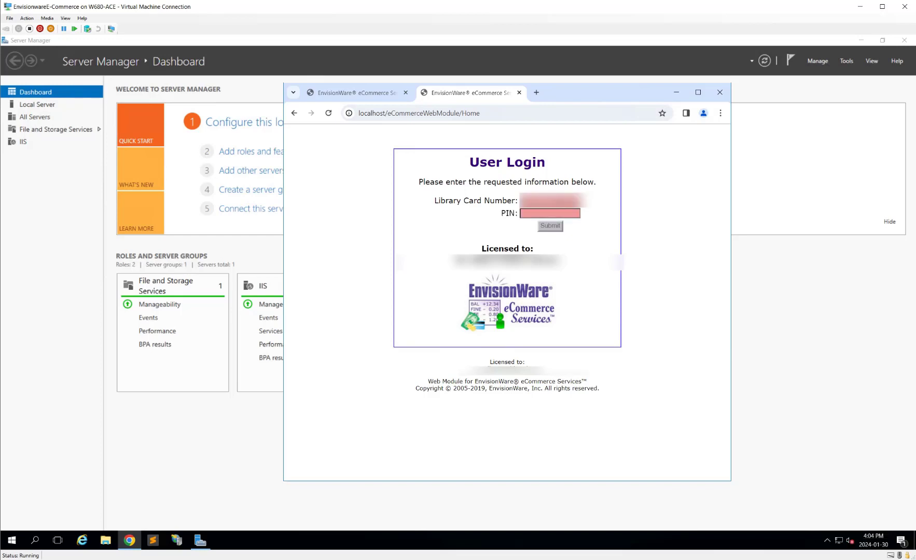
pyautogui.write('2')
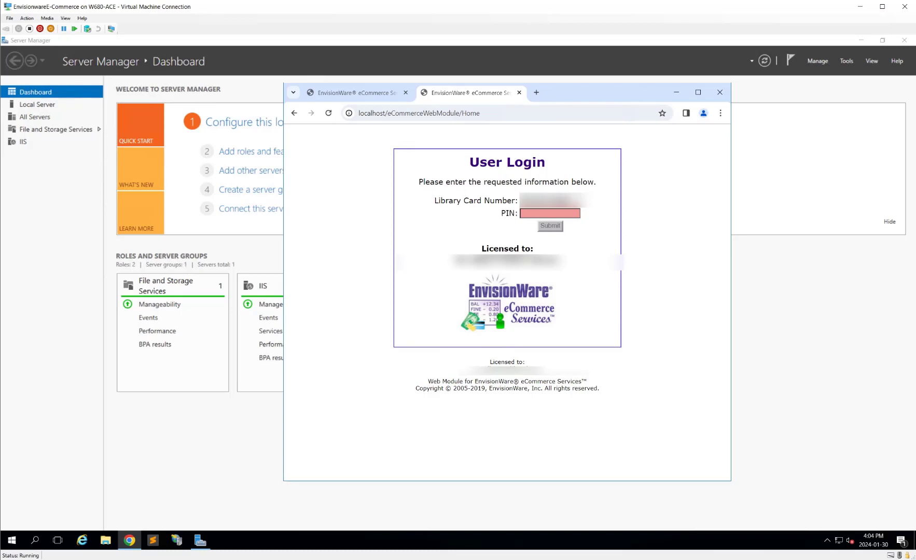
pyautogui.press('Tab')
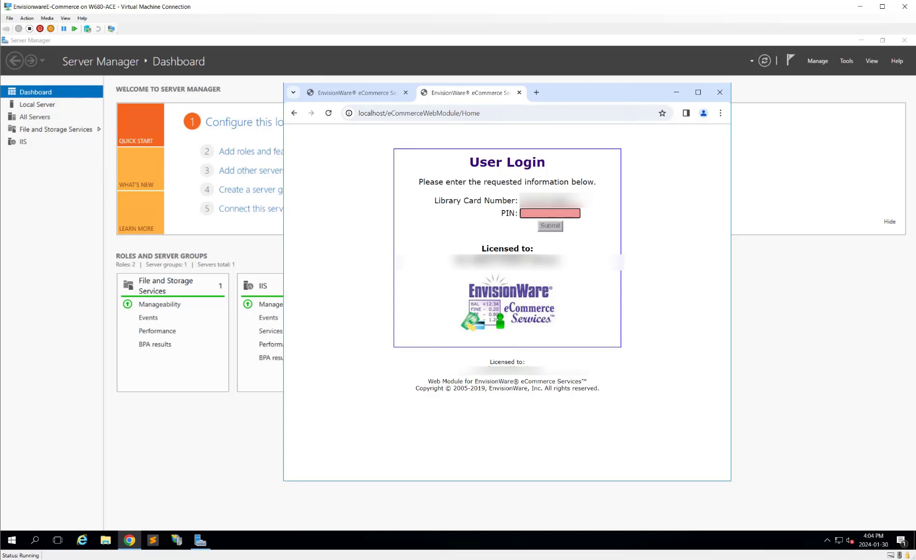
pyautogui.write('1234')
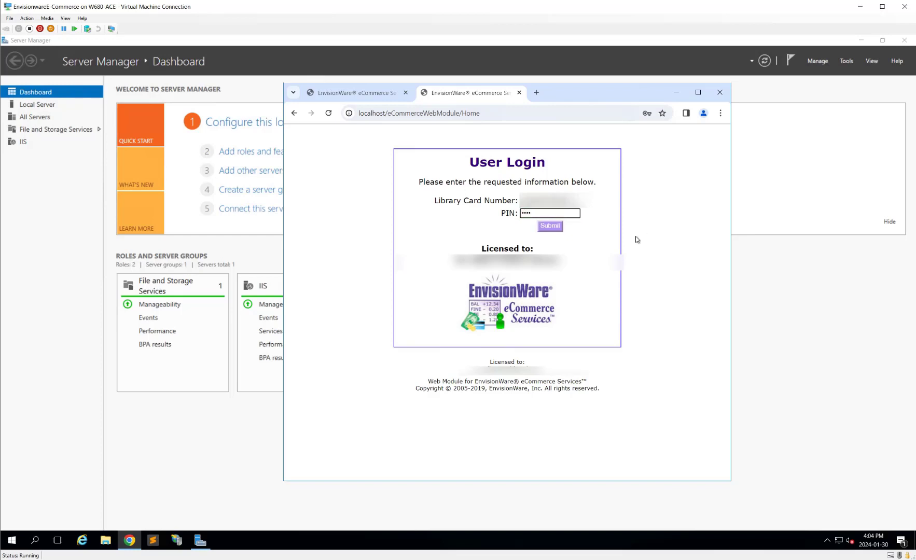
pyautogui.click(562, 225)
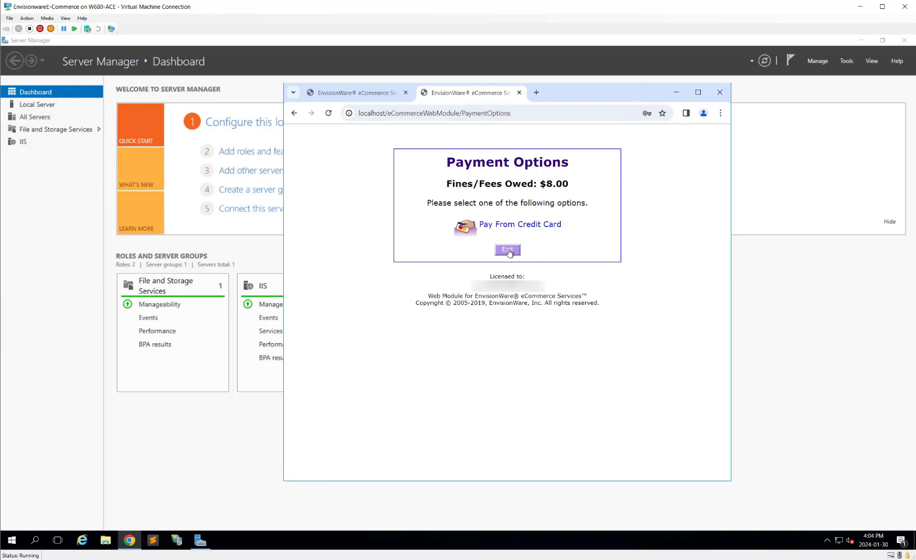
# Step: Open the Credit Card page for the $8.00 owed, go back, and exit the session
pyautogui.click(499, 230)
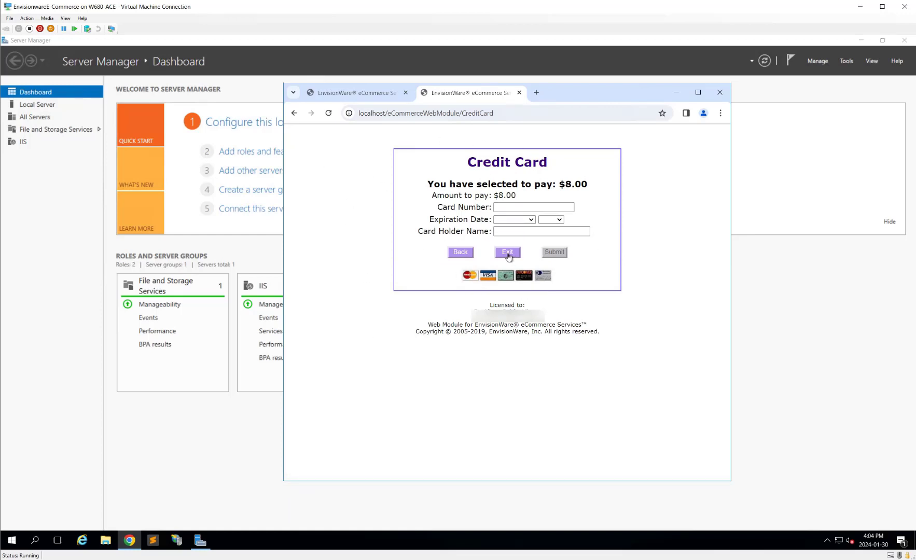
pyautogui.click(461, 254)
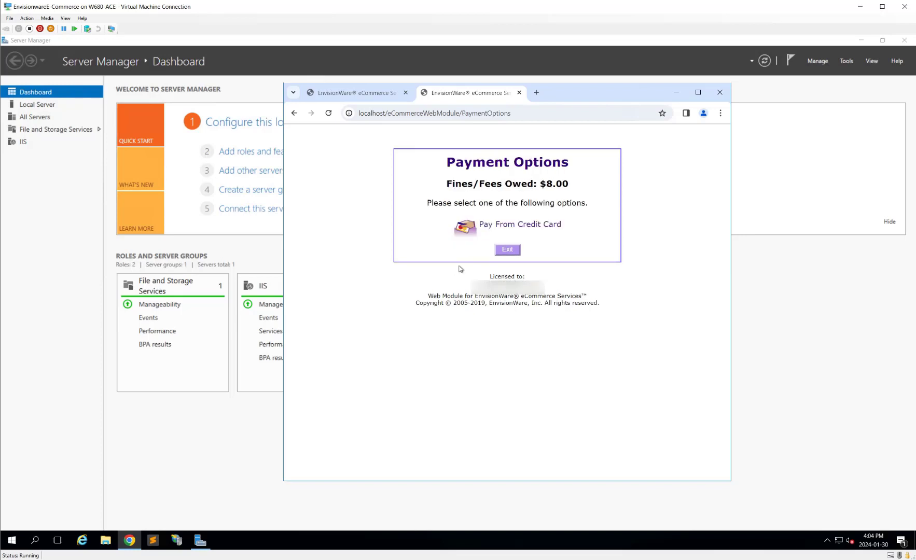
pyautogui.click(510, 250)
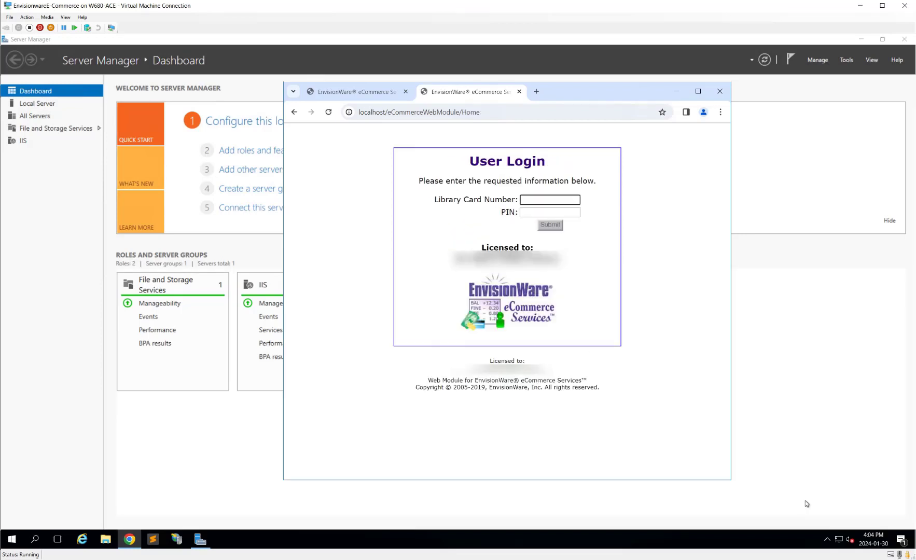